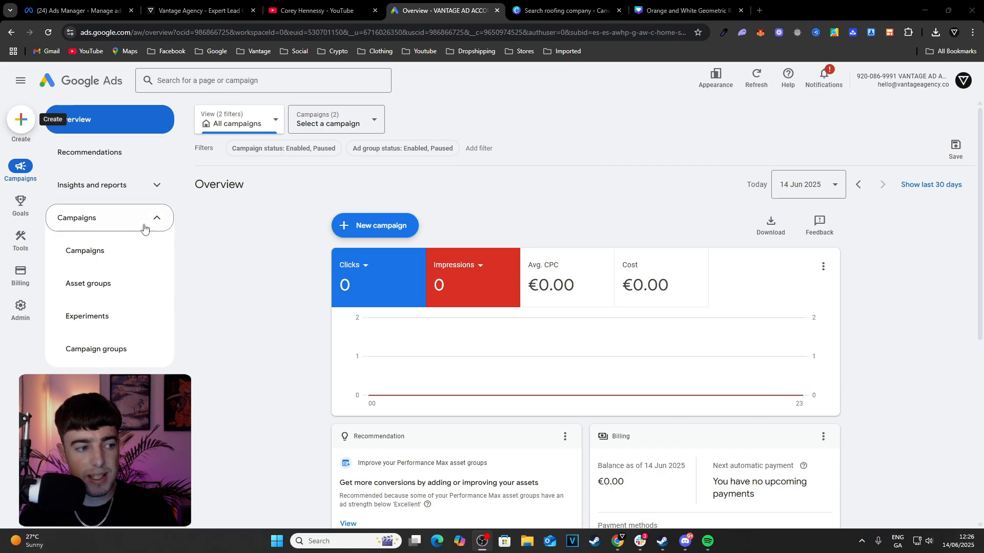
{"action": "left_click", "coordinate": [711, 84]}
{"action": "left_click", "coordinate": [649, 103]}
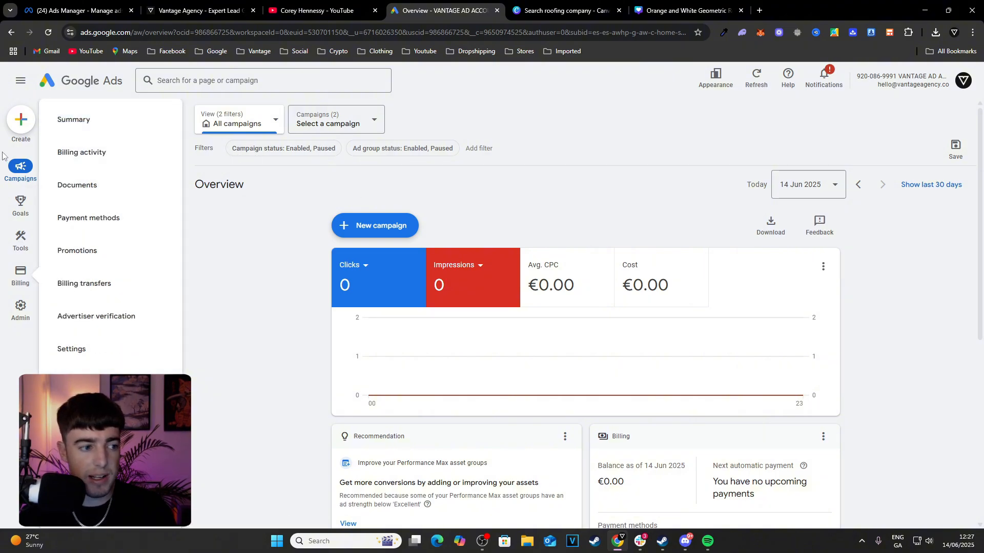
Start creating a new campaign with Leads as its objective.
{"action": "left_click", "coordinate": [21, 119]}
{"action": "left_click", "coordinate": [43, 128]}
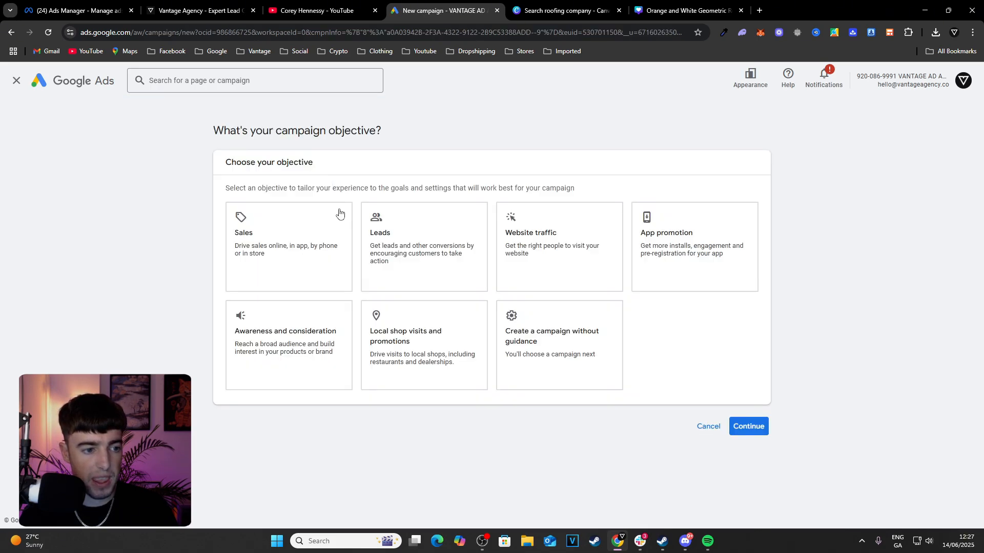
{"action": "left_click", "coordinate": [406, 261]}
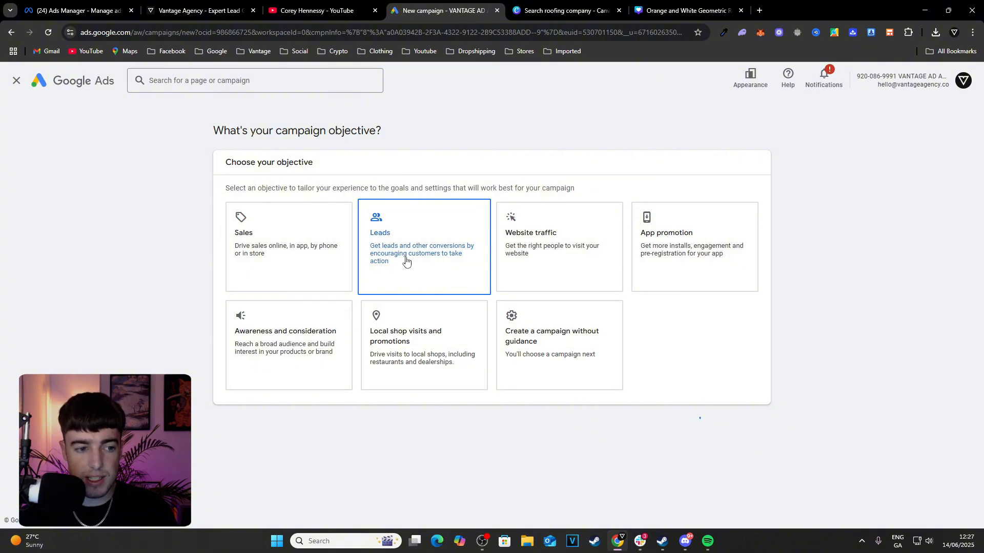
Remove the Contacts goal from the campaign's conversion goals.
{"action": "scroll", "coordinate": [512, 328], "scroll_direction": "down", "scroll_amount": 2}
{"action": "scroll", "coordinate": [538, 348], "scroll_direction": "down", "scroll_amount": 2}
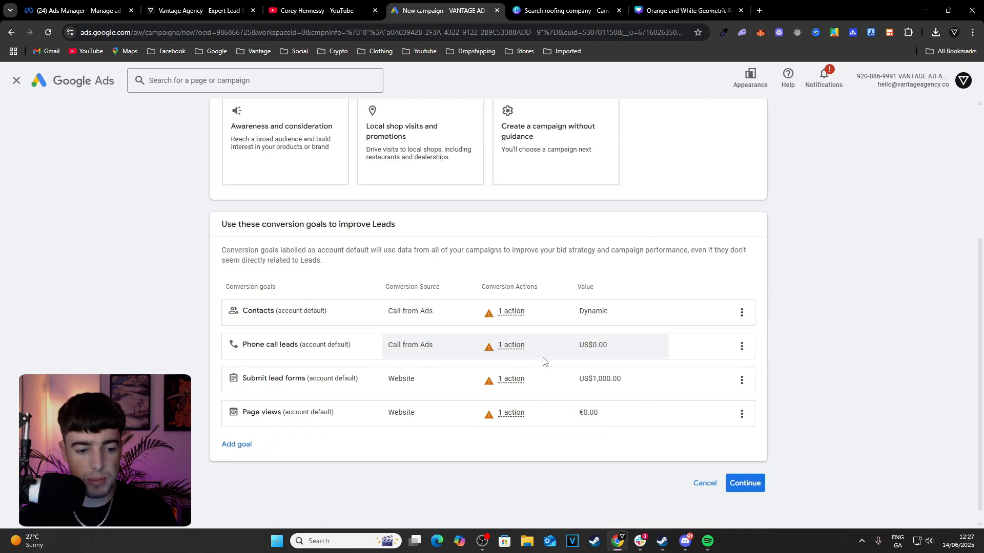
{"action": "left_click", "coordinate": [742, 314]}
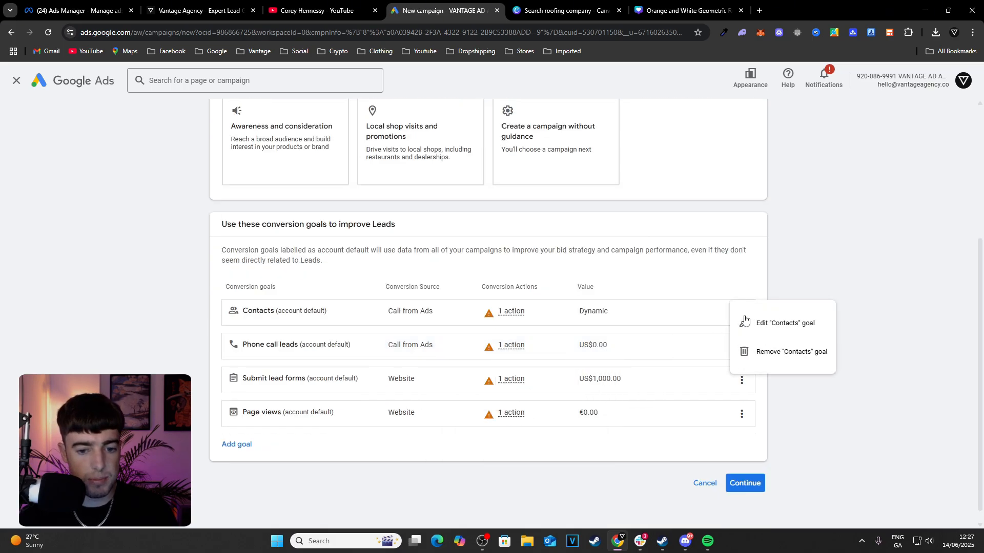
{"action": "left_click", "coordinate": [762, 352]}
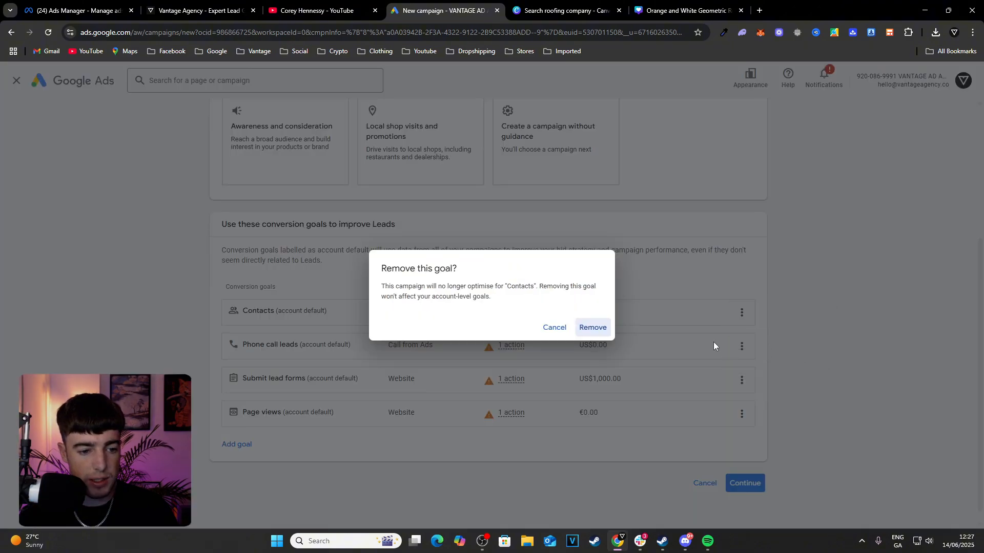
{"action": "left_click", "coordinate": [594, 328]}
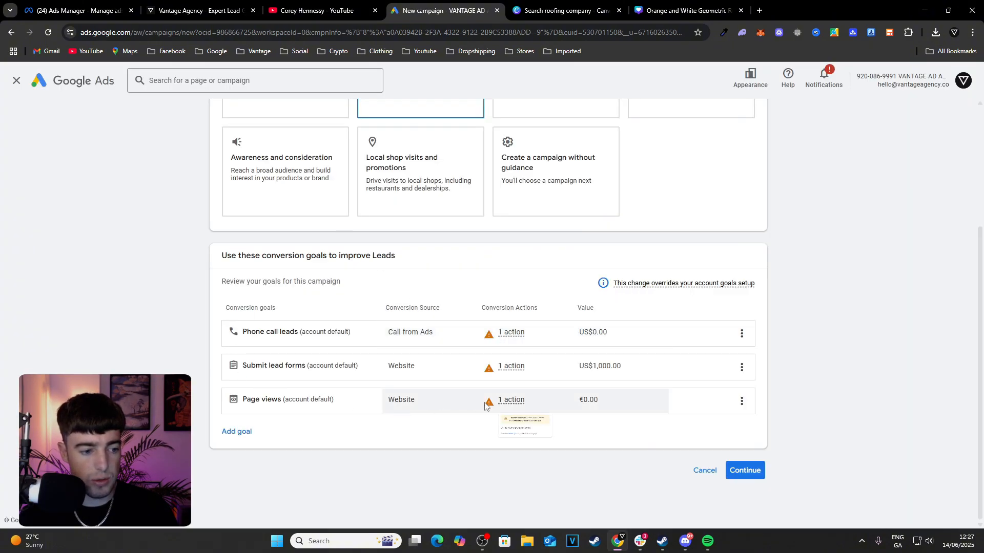
Remove the Page views and Phone call leads conversion goals, leaving only Submit lead forms for the campaign.
{"action": "left_click", "coordinate": [741, 401]}
{"action": "left_click", "coordinate": [738, 408]}
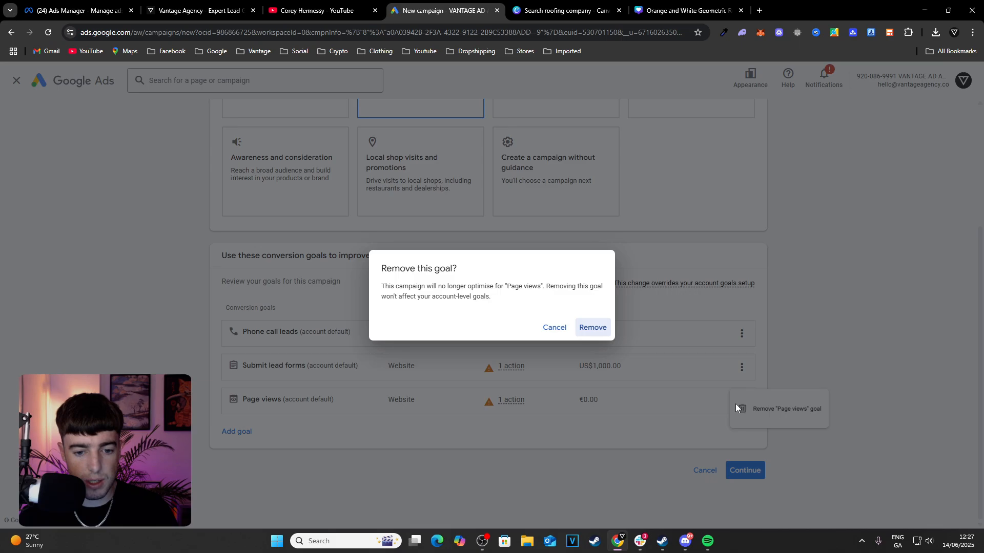
{"action": "left_click", "coordinate": [593, 328]}
{"action": "left_click", "coordinate": [741, 368]}
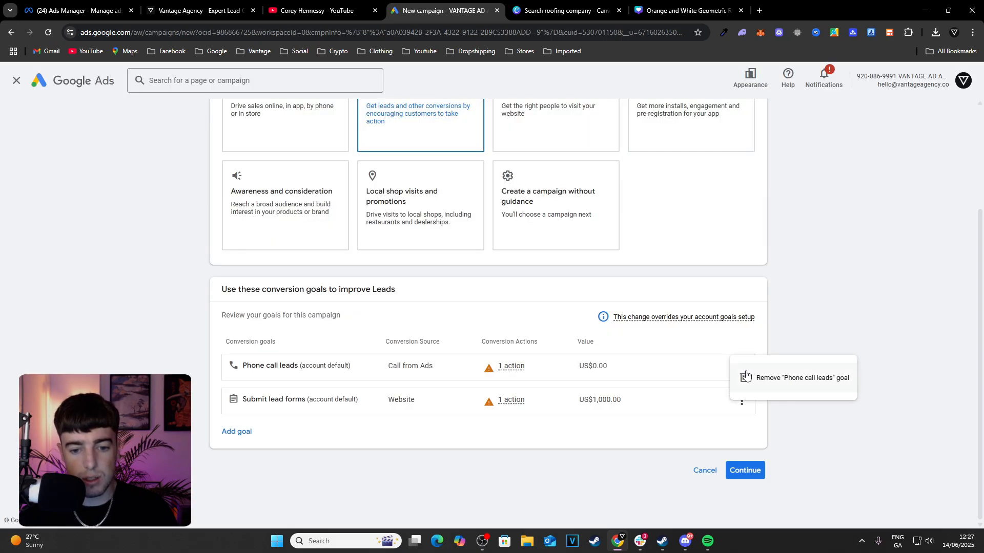
{"action": "left_click", "coordinate": [759, 379]}
{"action": "left_click", "coordinate": [592, 327]}
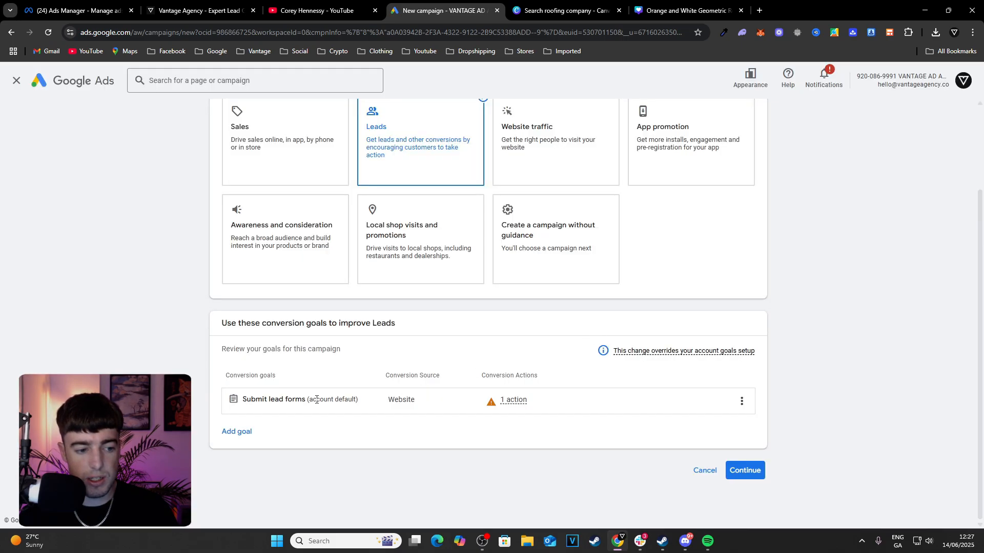
Continue with the Submit lead forms goal and start a new Demand Gen campaign instead of the saved draft.
{"action": "left_click", "coordinate": [516, 403]}
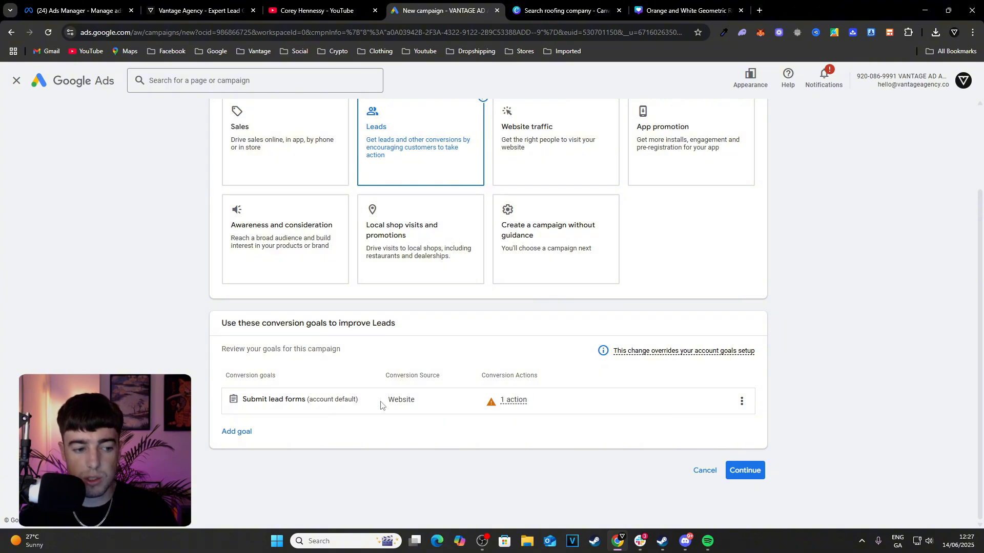
{"action": "left_click", "coordinate": [752, 471]}
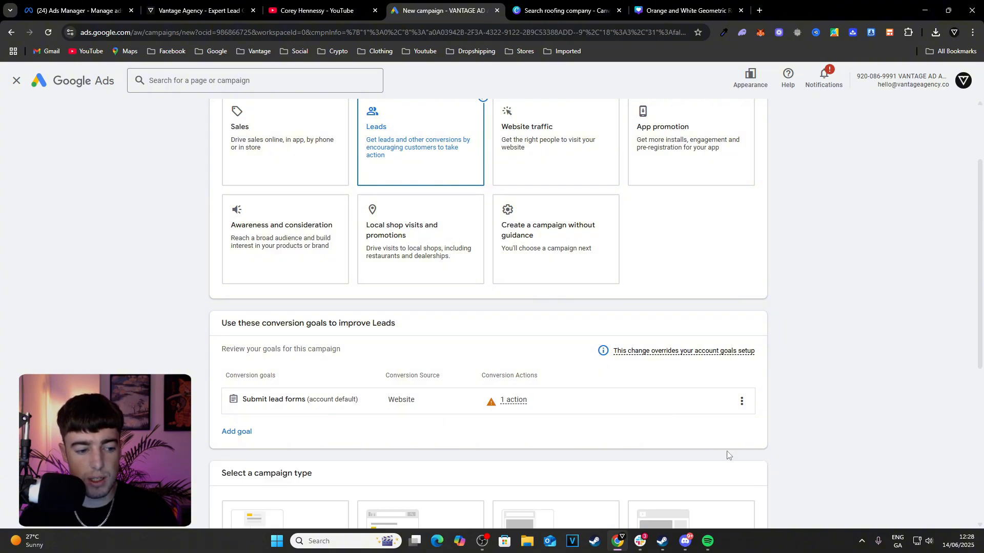
{"action": "scroll", "coordinate": [726, 450], "scroll_direction": "down", "scroll_amount": 6}
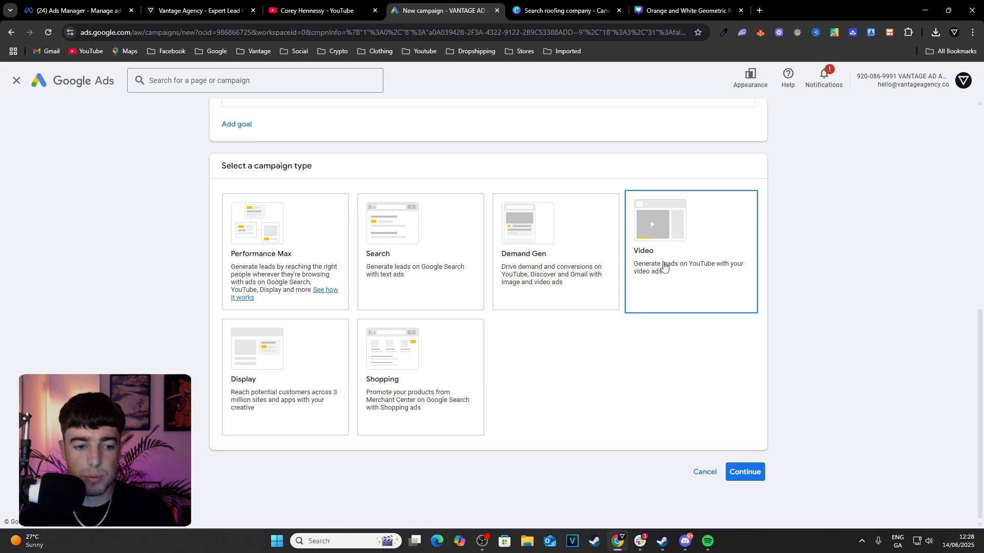
{"action": "left_click", "coordinate": [597, 259]}
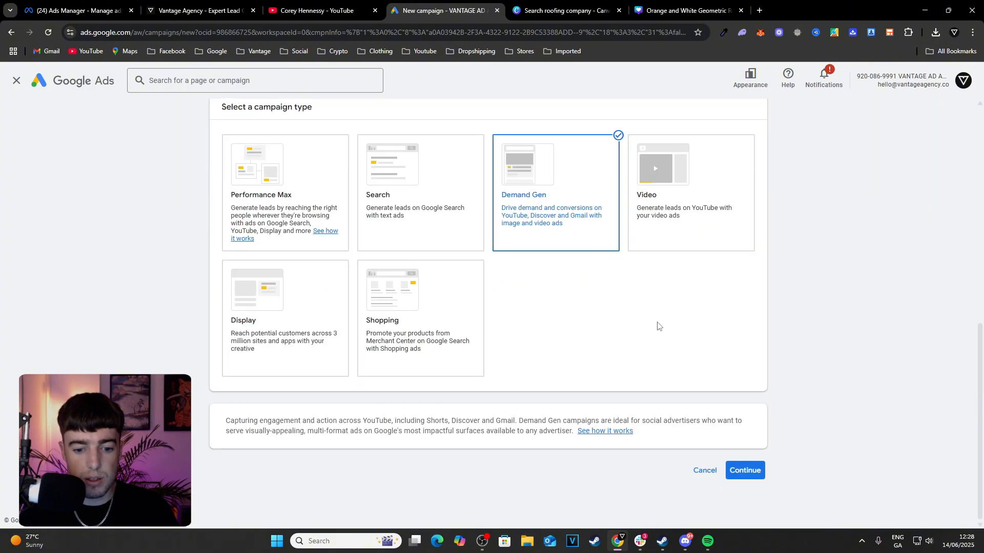
{"action": "left_click", "coordinate": [755, 477]}
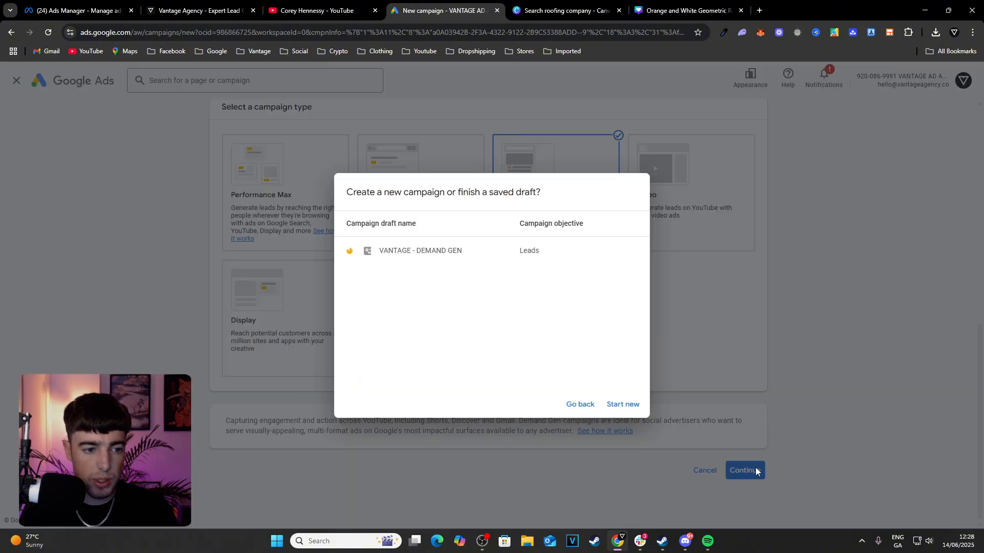
{"action": "left_click", "coordinate": [613, 412]}
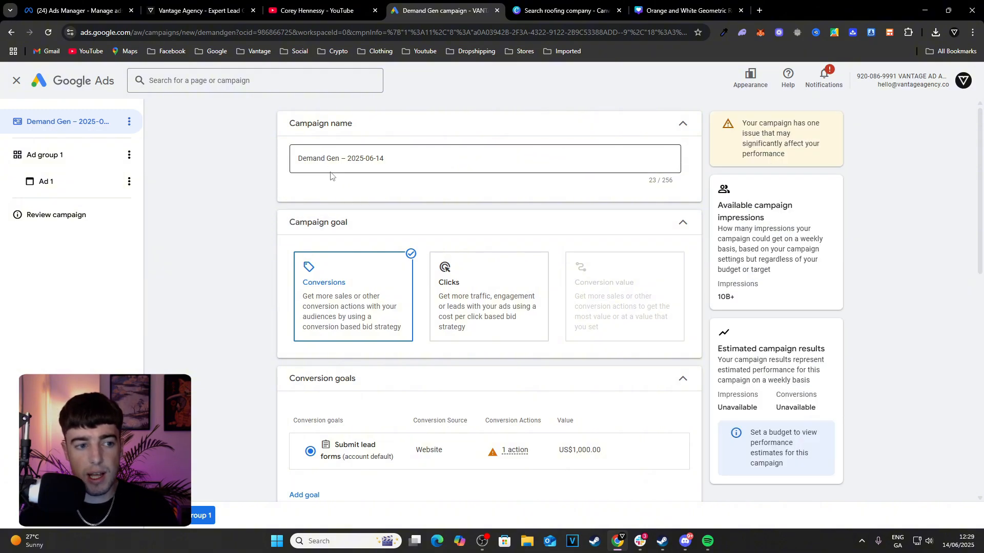
Rename the campaign as "VANTAGE - LEAD GEN - FLORIDA".
{"action": "triple_click", "coordinate": [369, 159]}
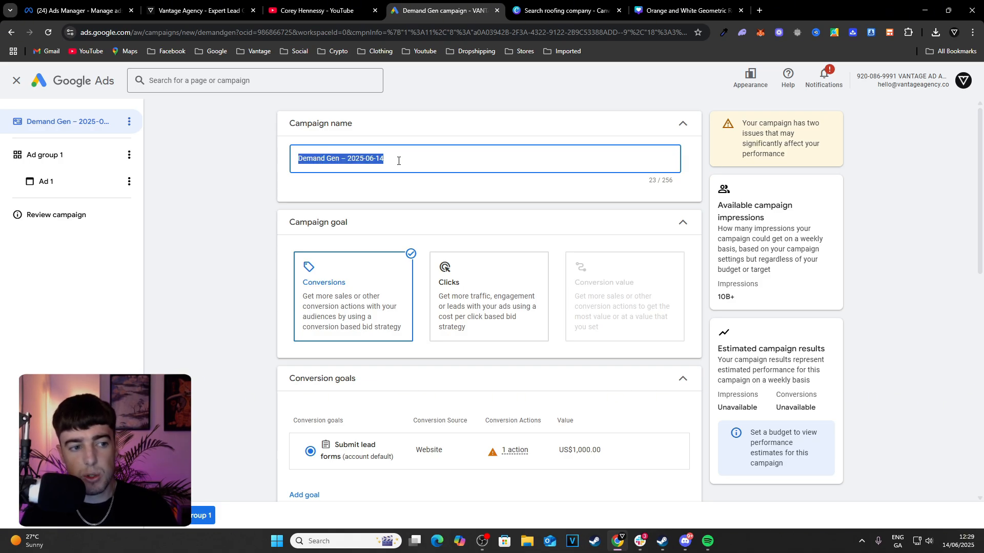
{"action": "type", "text": "VANTAGE "}
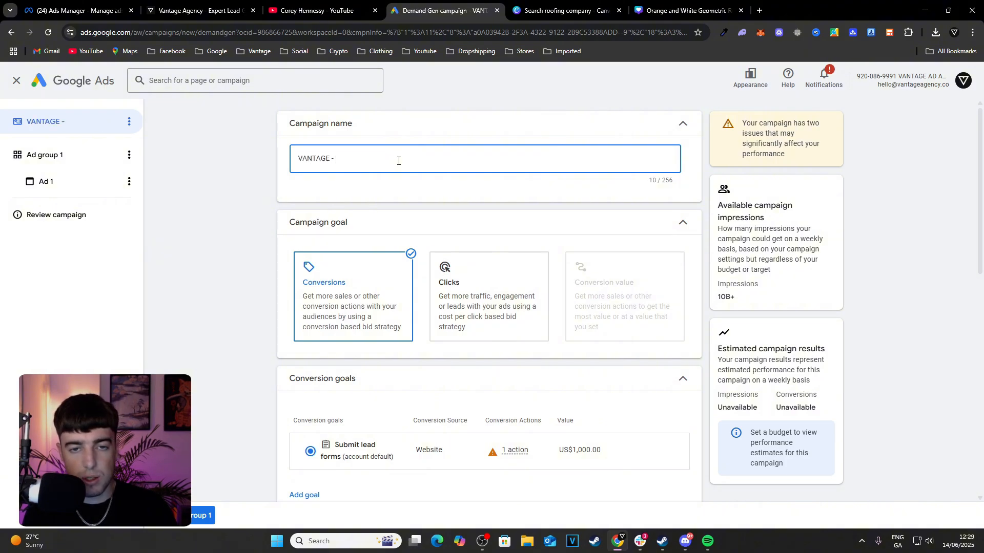
{"action": "type", "text": "- LEAD GEN - "}
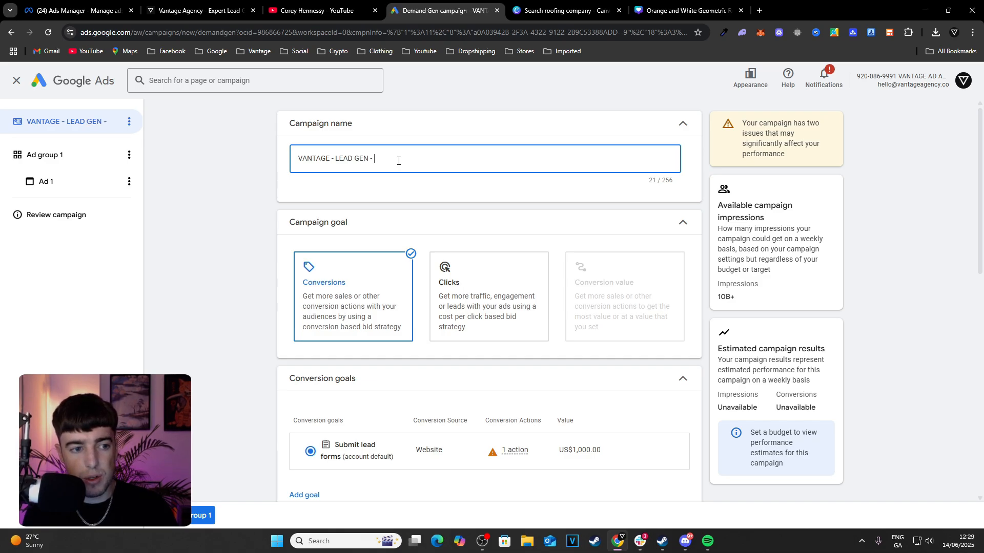
{"action": "type", "text": "FLORIDA"}
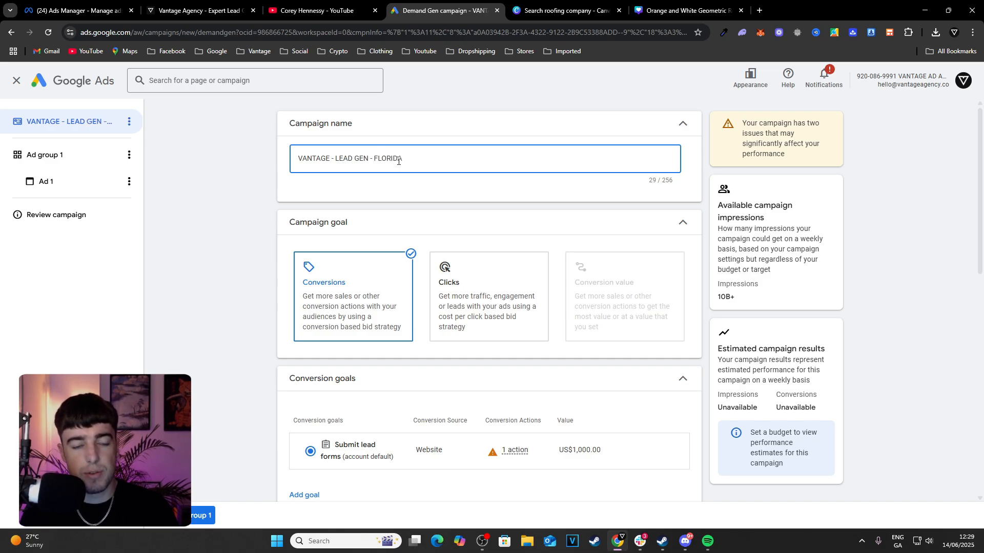
{"action": "left_click", "coordinate": [240, 189]}
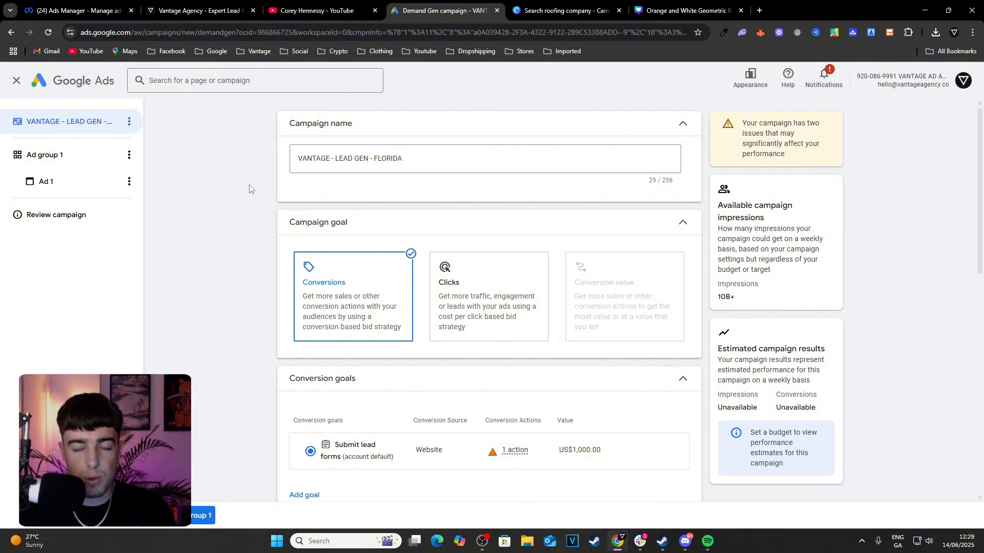
Switch to Canva, browse the roofing company ad template and similar designs, and return to the Google Ads campaign.
{"action": "left_click", "coordinate": [523, 14]}
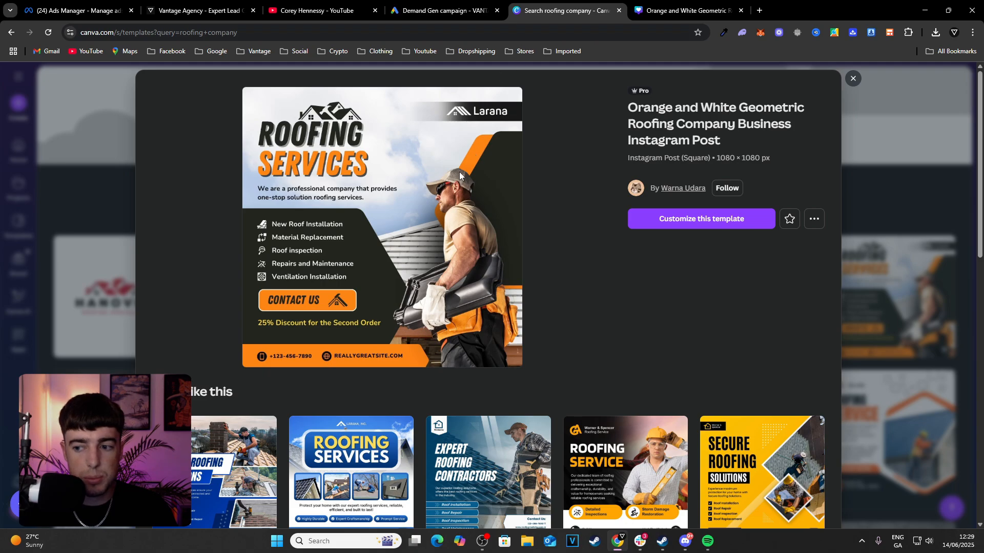
{"action": "scroll", "coordinate": [410, 228], "scroll_direction": "down", "scroll_amount": 5}
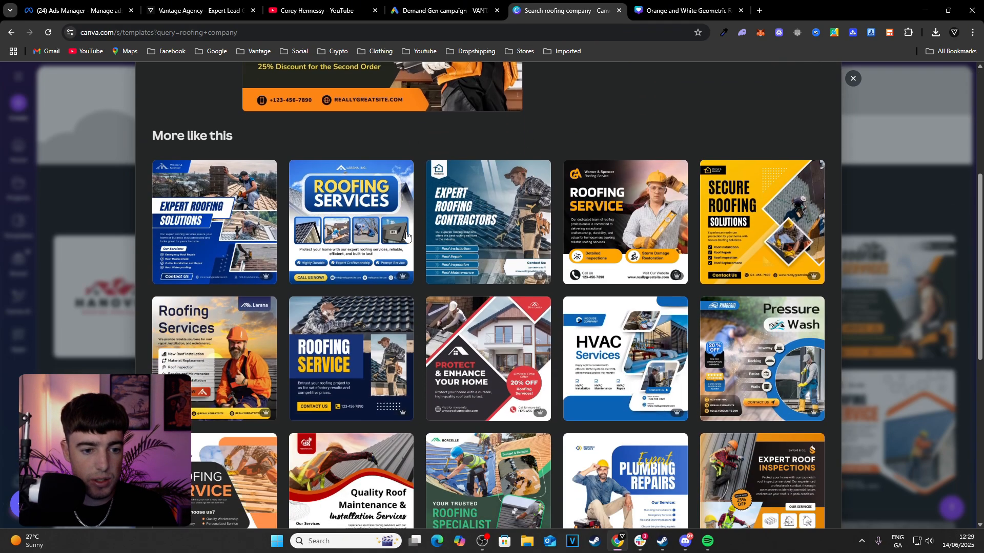
{"action": "scroll", "coordinate": [262, 252], "scroll_direction": "down", "scroll_amount": 2}
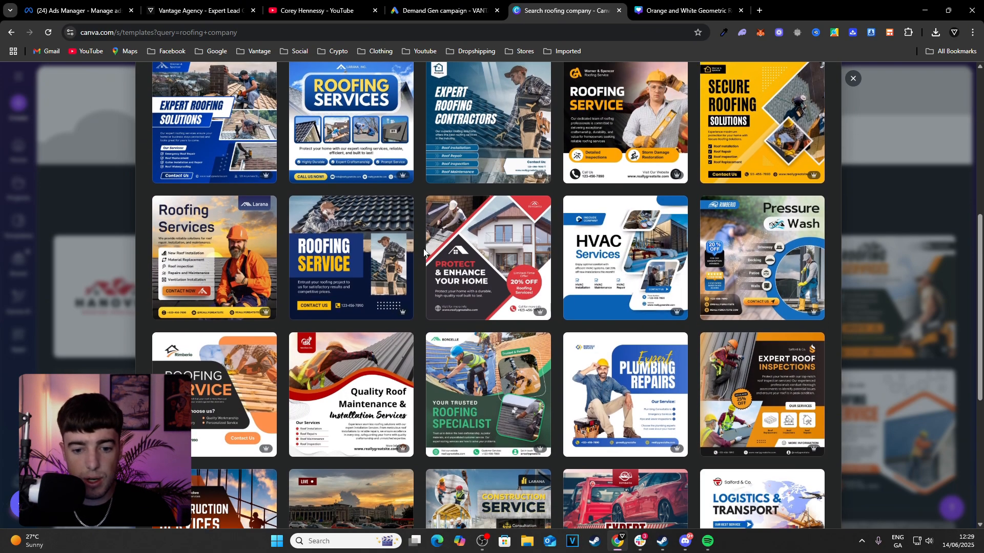
{"action": "scroll", "coordinate": [423, 248], "scroll_direction": "up", "scroll_amount": 6}
{"action": "scroll", "coordinate": [423, 248], "scroll_direction": "down", "scroll_amount": 4}
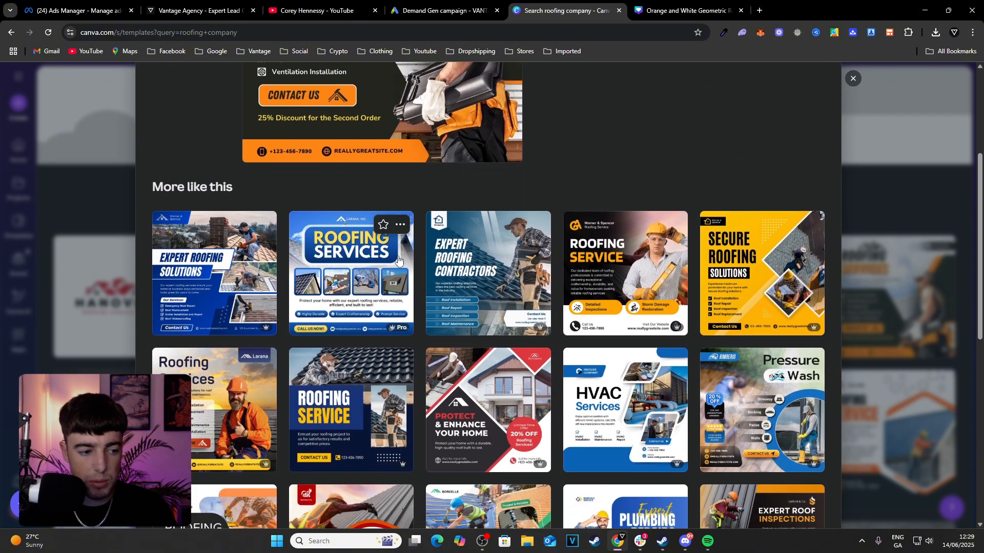
{"action": "scroll", "coordinate": [589, 312], "scroll_direction": "up", "scroll_amount": 4}
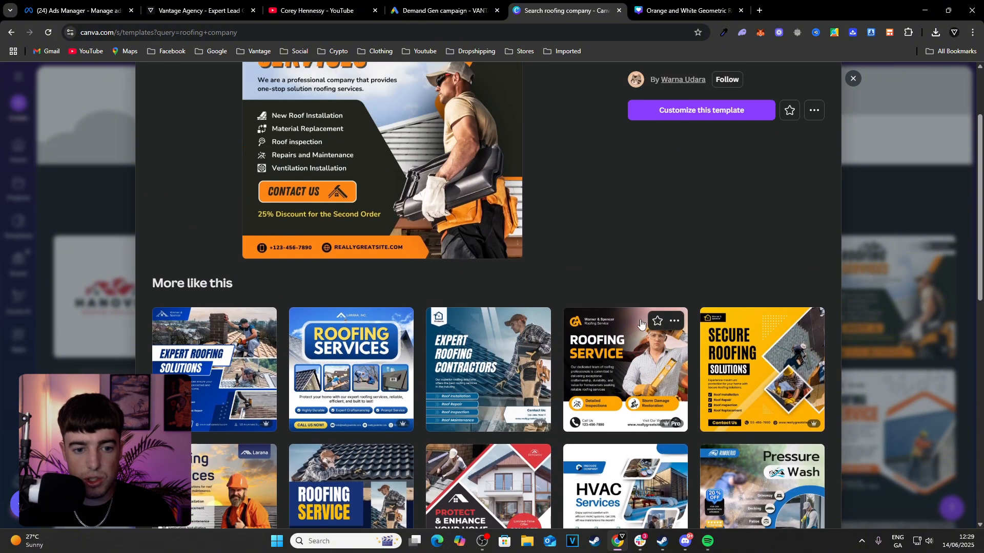
{"action": "scroll", "coordinate": [619, 357], "scroll_direction": "down", "scroll_amount": 2}
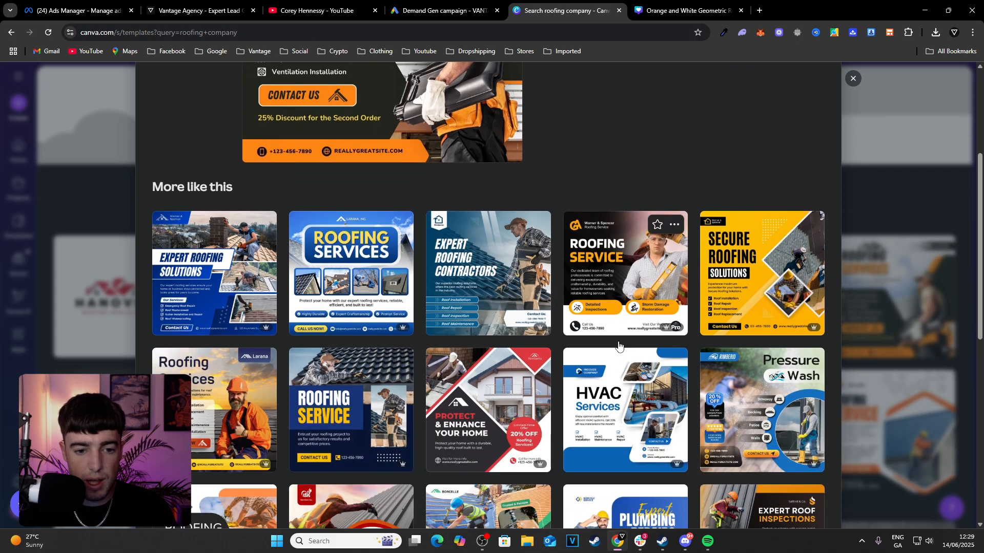
{"action": "scroll", "coordinate": [507, 324], "scroll_direction": "up", "scroll_amount": 4}
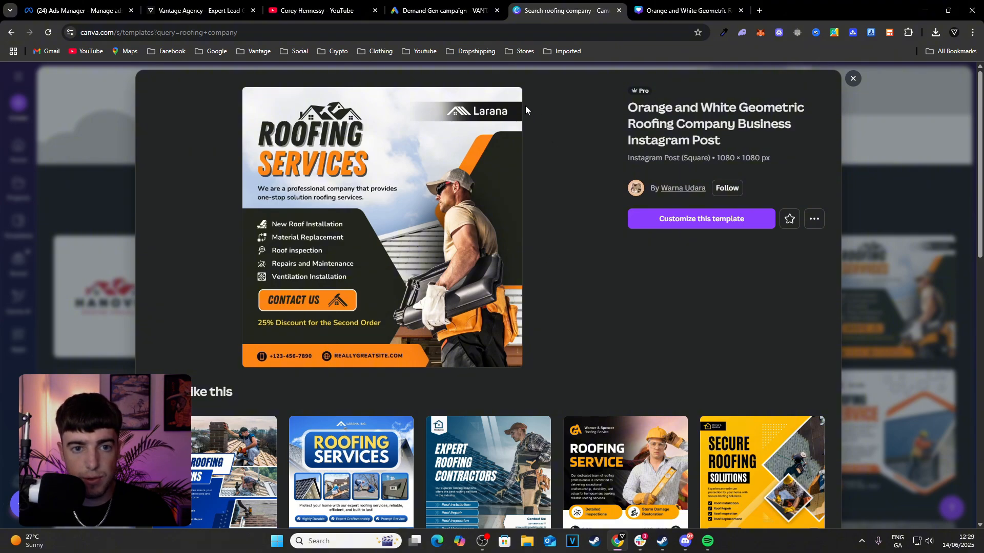
{"action": "left_click", "coordinate": [464, 5]}
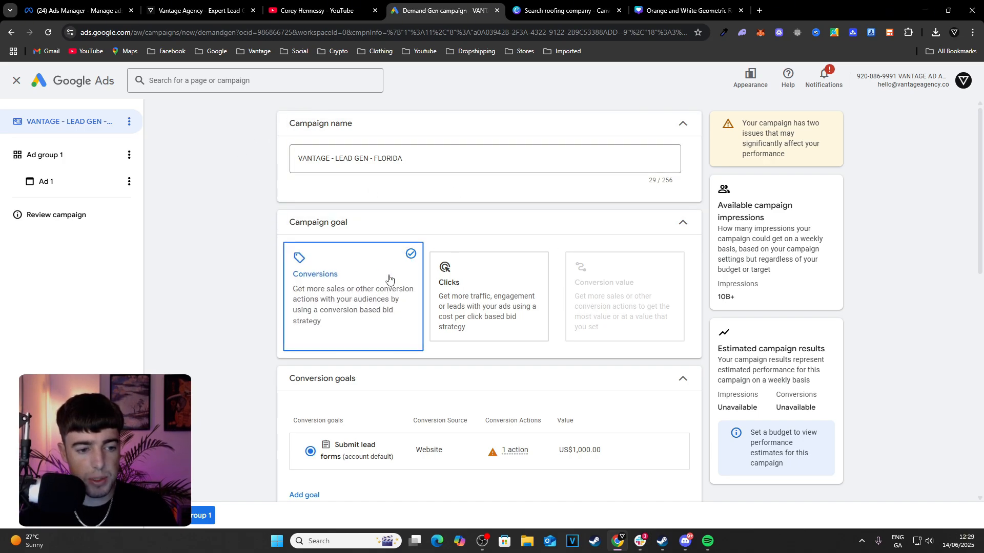
Set the campaign's daily budget to €50.00 in its budget and dates settings.
{"action": "scroll", "coordinate": [433, 345], "scroll_direction": "down", "scroll_amount": 2}
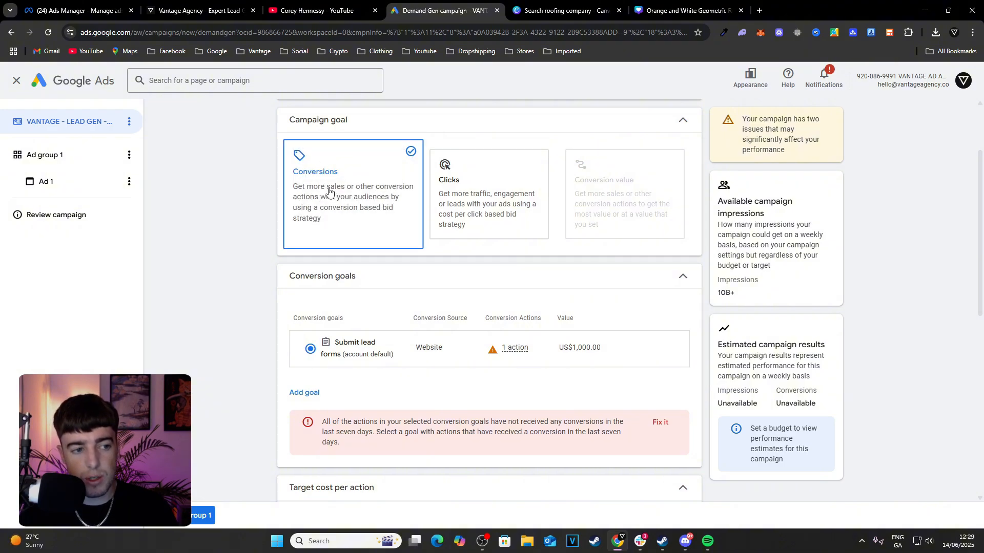
{"action": "scroll", "coordinate": [353, 361], "scroll_direction": "down", "scroll_amount": 5}
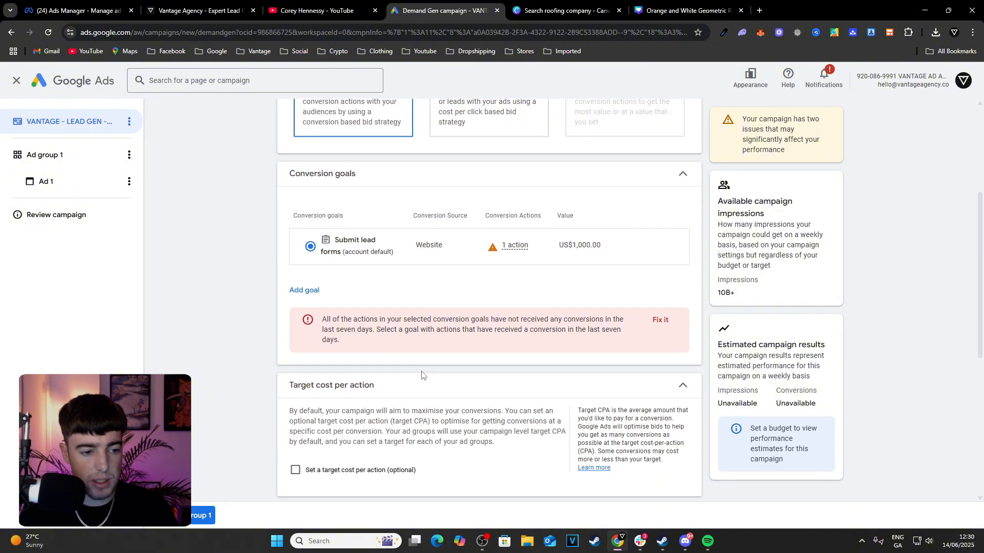
{"action": "scroll", "coordinate": [336, 349], "scroll_direction": "down", "scroll_amount": 1}
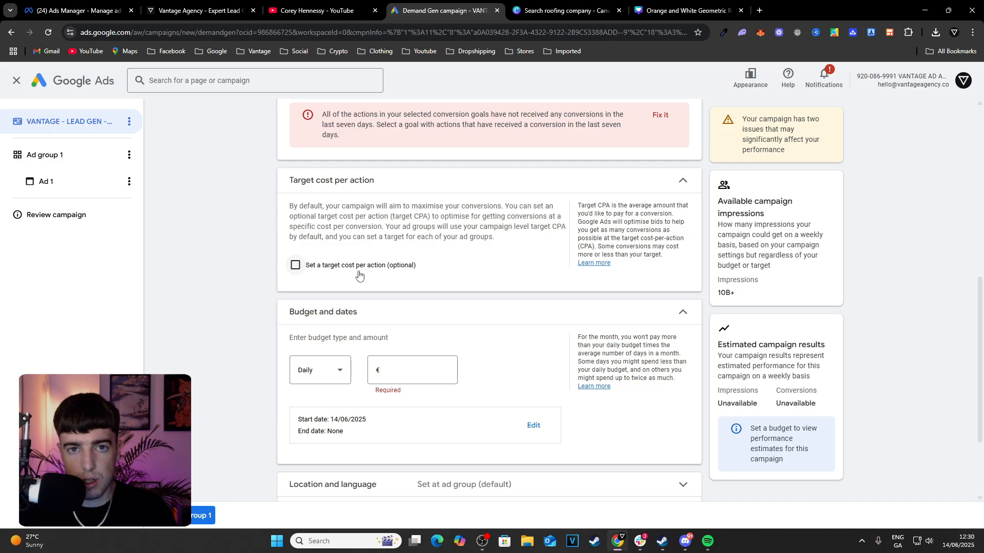
{"action": "scroll", "coordinate": [358, 295], "scroll_direction": "down", "scroll_amount": 2}
{"action": "left_click", "coordinate": [400, 271]}
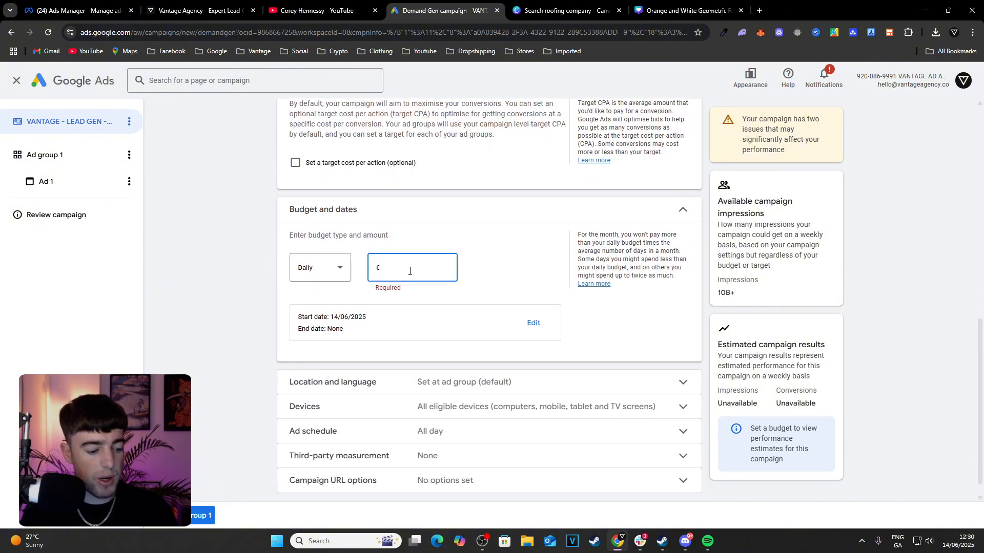
{"action": "type", "text": "50.00"}
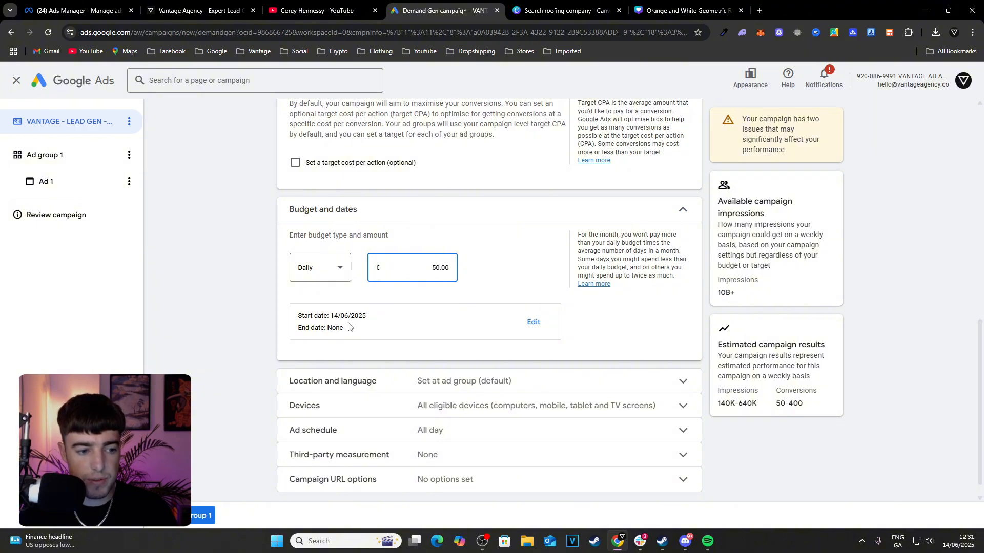
Try enabling campaign-level location and language targeting, view its location and language options, and turn it back off.
{"action": "scroll", "coordinate": [367, 327], "scroll_direction": "down", "scroll_amount": 2}
{"action": "left_click", "coordinate": [488, 367]}
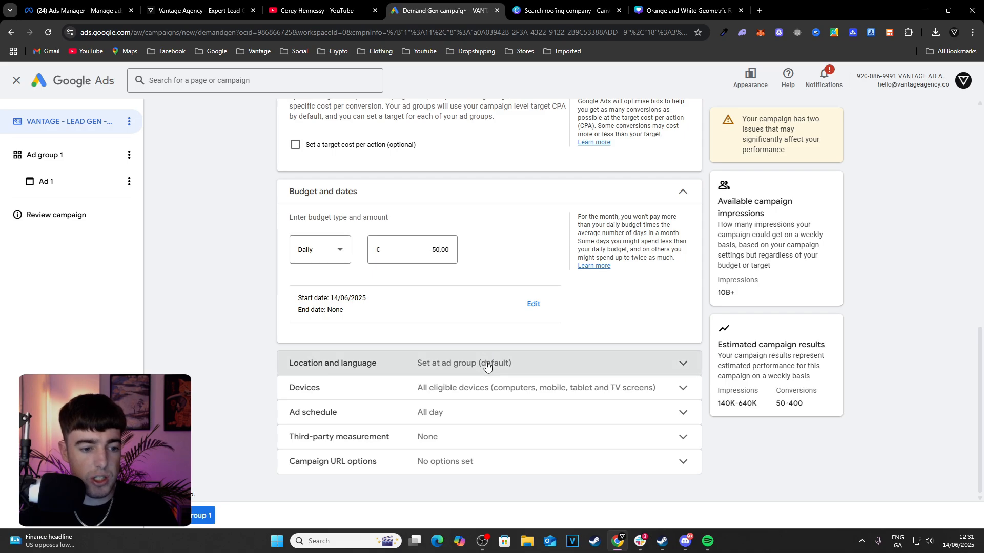
{"action": "scroll", "coordinate": [476, 358], "scroll_direction": "down", "scroll_amount": 2}
{"action": "left_click", "coordinate": [465, 351]}
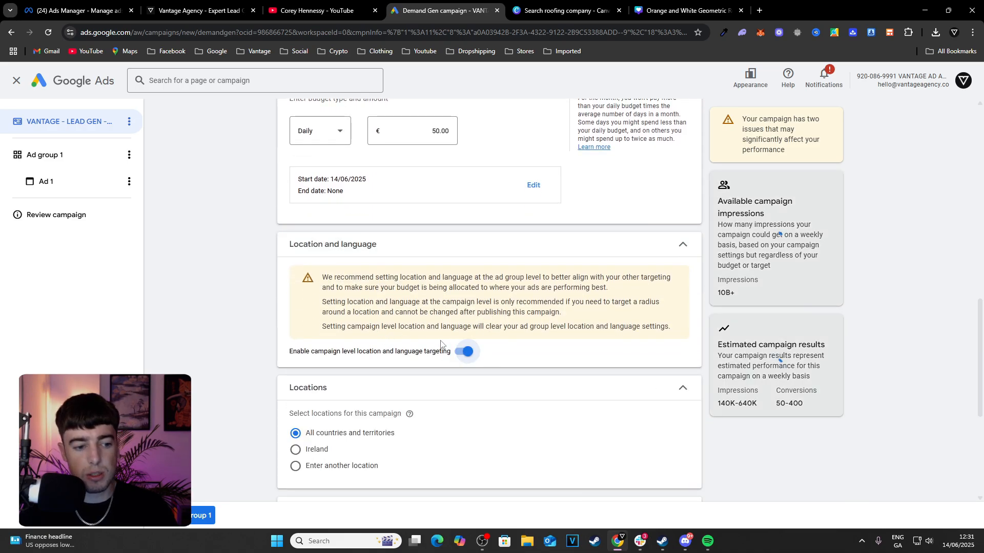
{"action": "scroll", "coordinate": [442, 354], "scroll_direction": "down", "scroll_amount": 1}
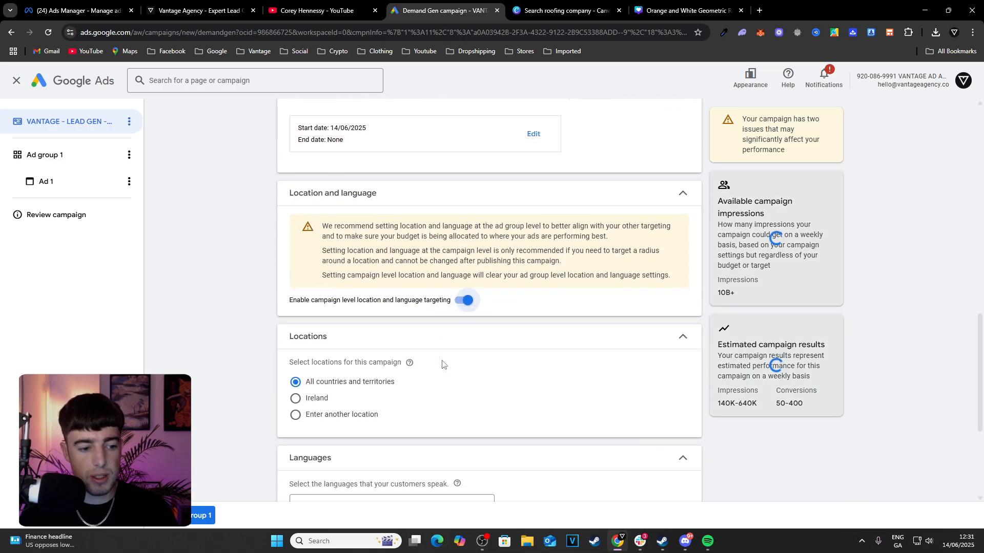
{"action": "left_click", "coordinate": [464, 306]}
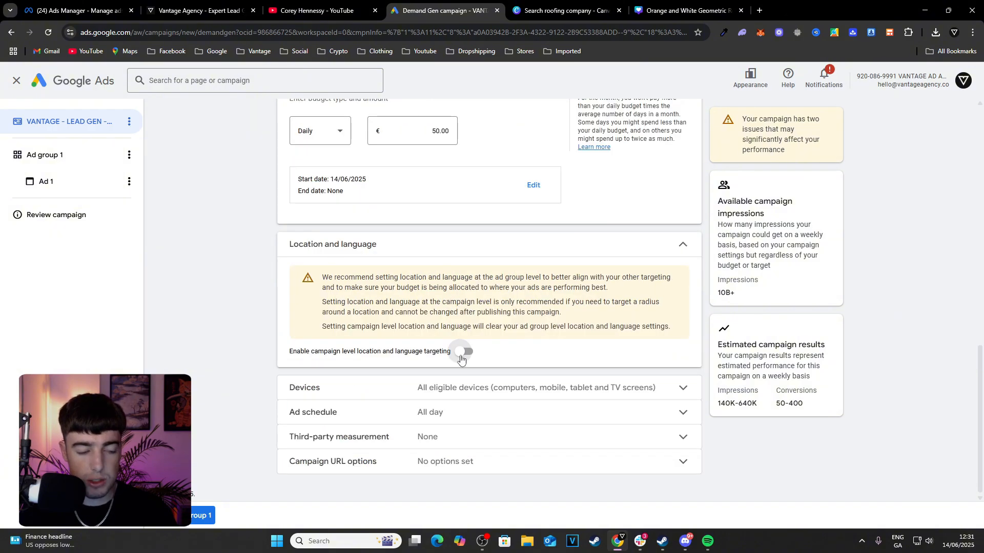
{"action": "left_click", "coordinate": [461, 358]}
{"action": "scroll", "coordinate": [461, 356], "scroll_direction": "down", "scroll_amount": 3}
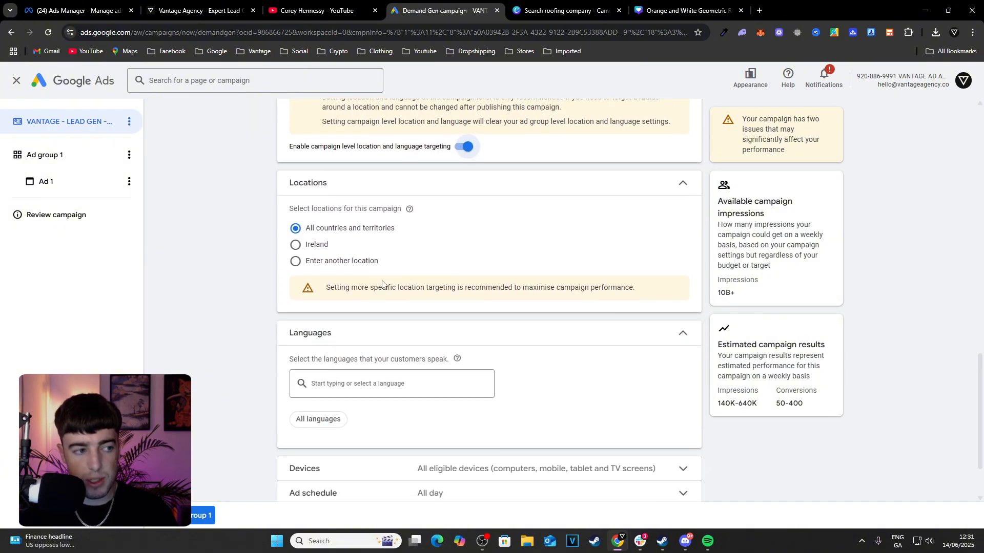
{"action": "left_click", "coordinate": [464, 148]}
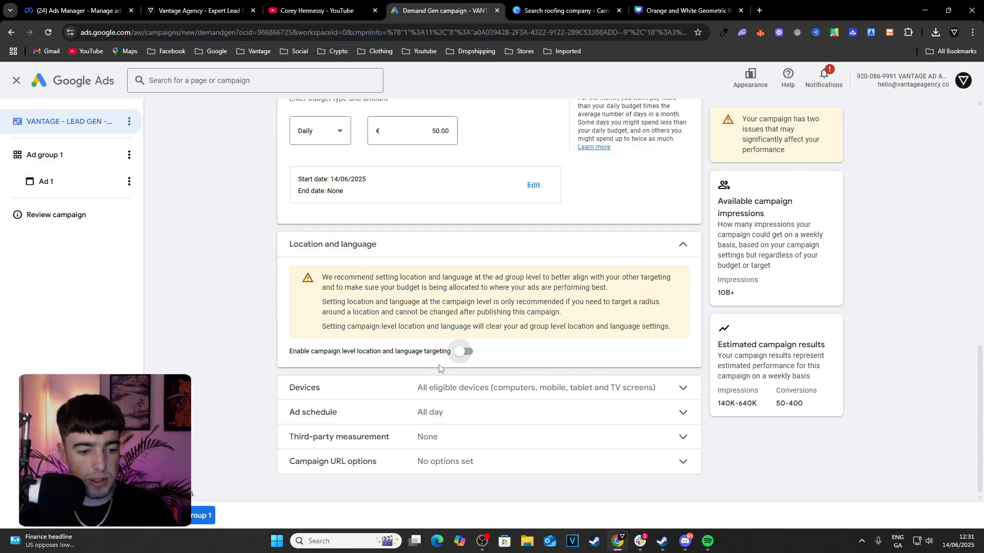
Set the campaign to specific device targeting, keeping computers, mobile phones, tablets and TV screens included.
{"action": "left_click", "coordinate": [461, 388]}
{"action": "scroll", "coordinate": [391, 421], "scroll_direction": "down", "scroll_amount": 1}
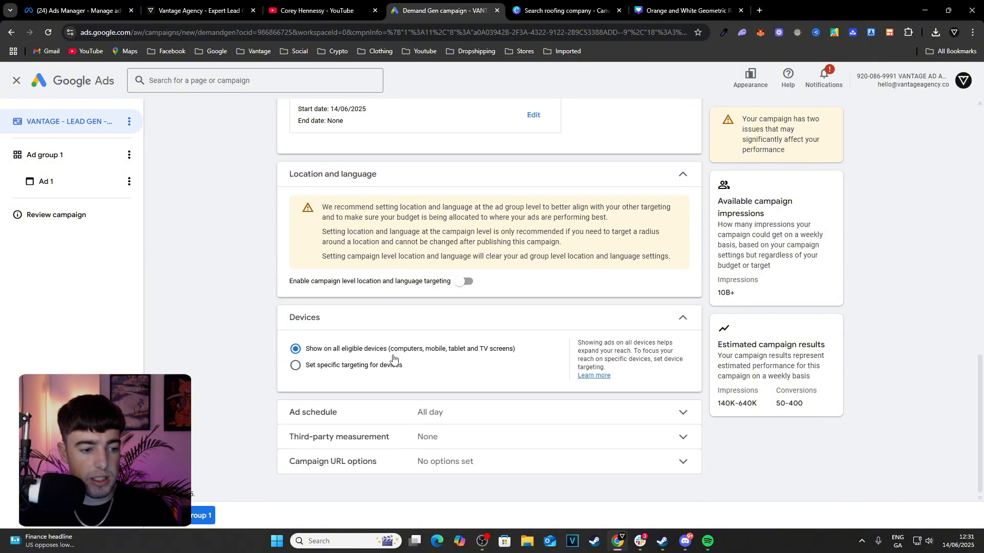
{"action": "left_click", "coordinate": [367, 372]}
{"action": "scroll", "coordinate": [310, 341], "scroll_direction": "down", "scroll_amount": 3}
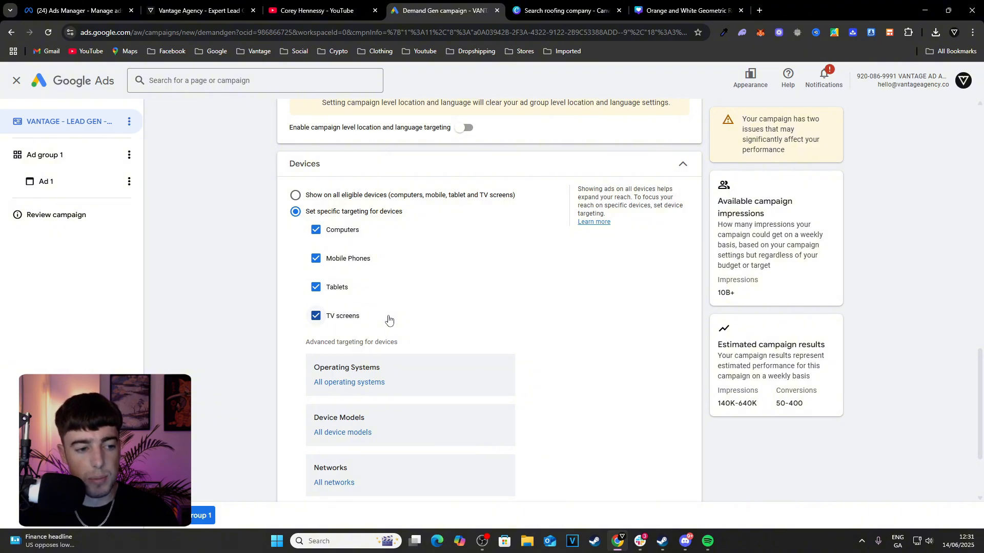
{"action": "scroll", "coordinate": [389, 320], "scroll_direction": "down", "scroll_amount": 1}
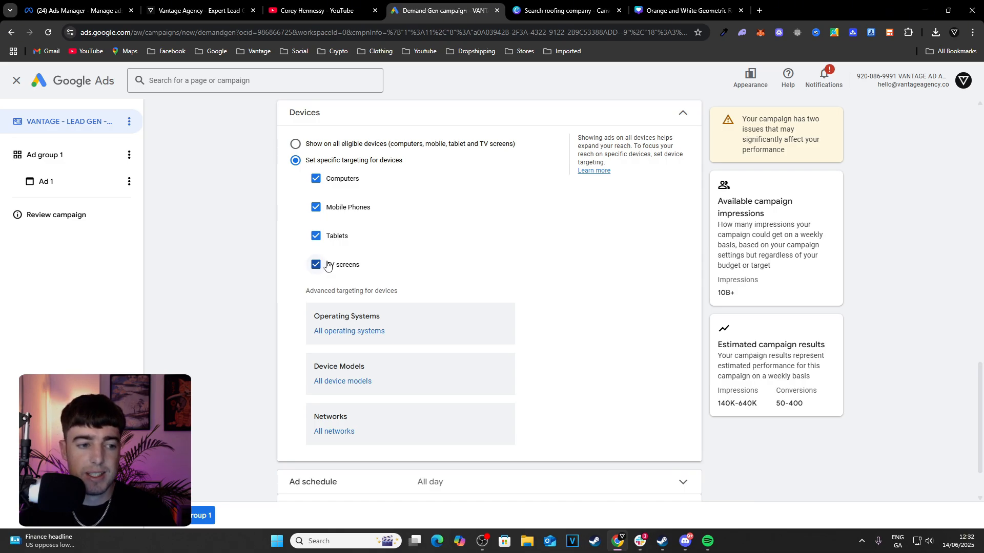
{"action": "scroll", "coordinate": [290, 271], "scroll_direction": "down", "scroll_amount": 2}
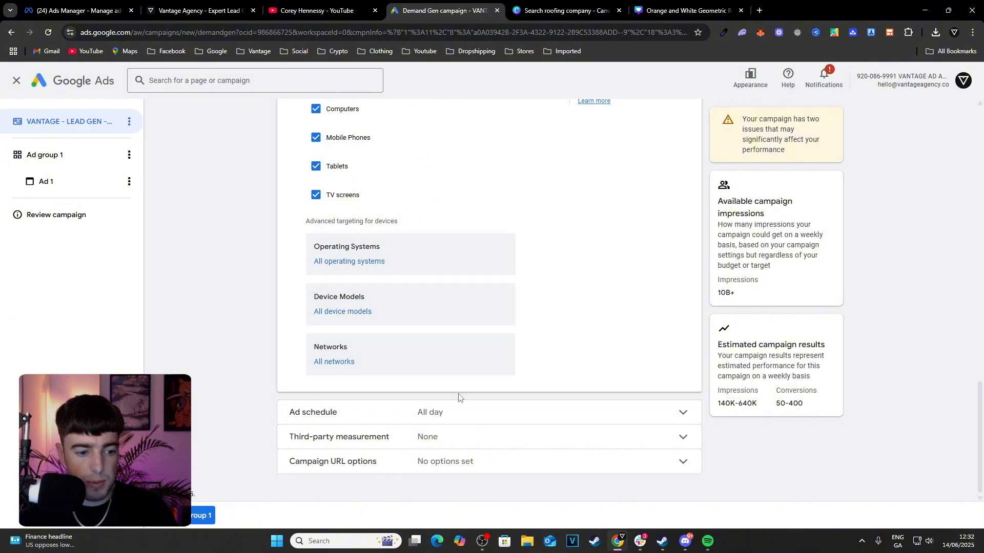
Review the campaign's ad schedule, third-party measurement and campaign URL options.
{"action": "left_click", "coordinate": [466, 412]}
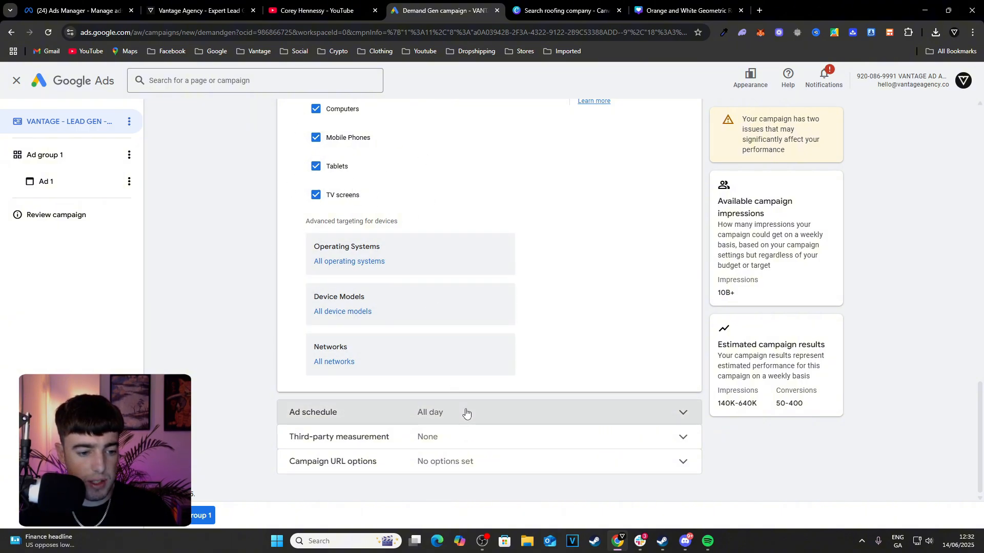
{"action": "scroll", "coordinate": [410, 397], "scroll_direction": "down", "scroll_amount": 3}
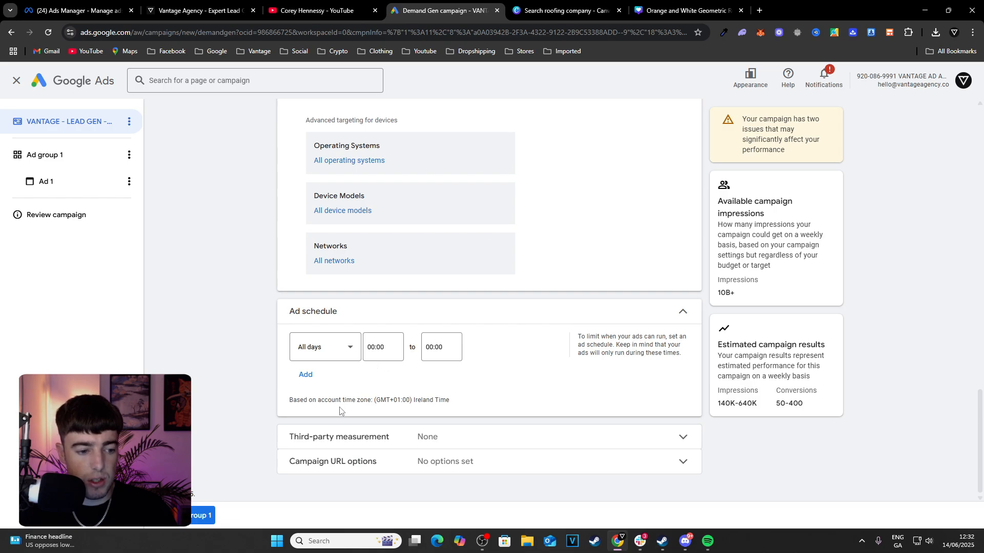
{"action": "left_click", "coordinate": [311, 438]}
{"action": "scroll", "coordinate": [347, 439], "scroll_direction": "down", "scroll_amount": 3}
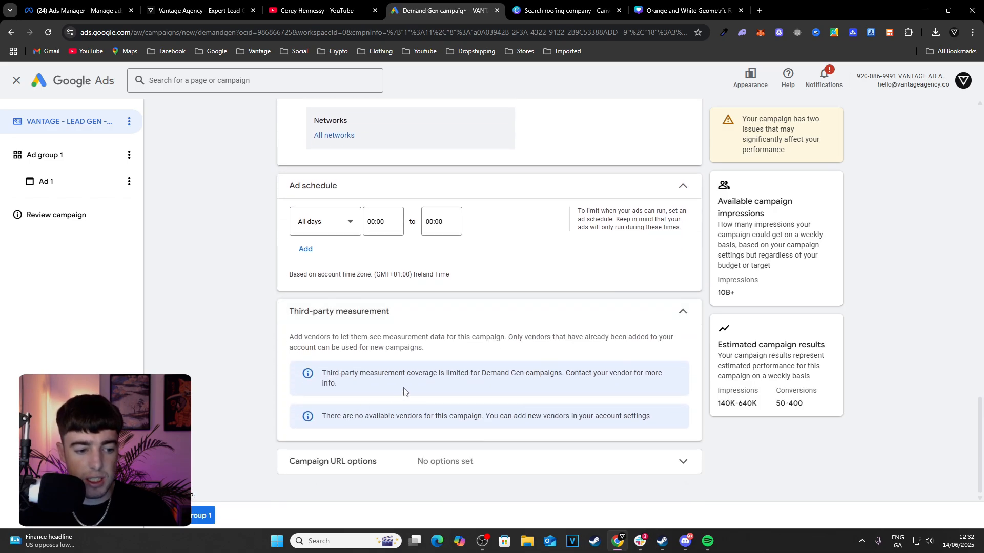
{"action": "left_click", "coordinate": [407, 461]}
{"action": "scroll", "coordinate": [417, 420], "scroll_direction": "down", "scroll_amount": 3}
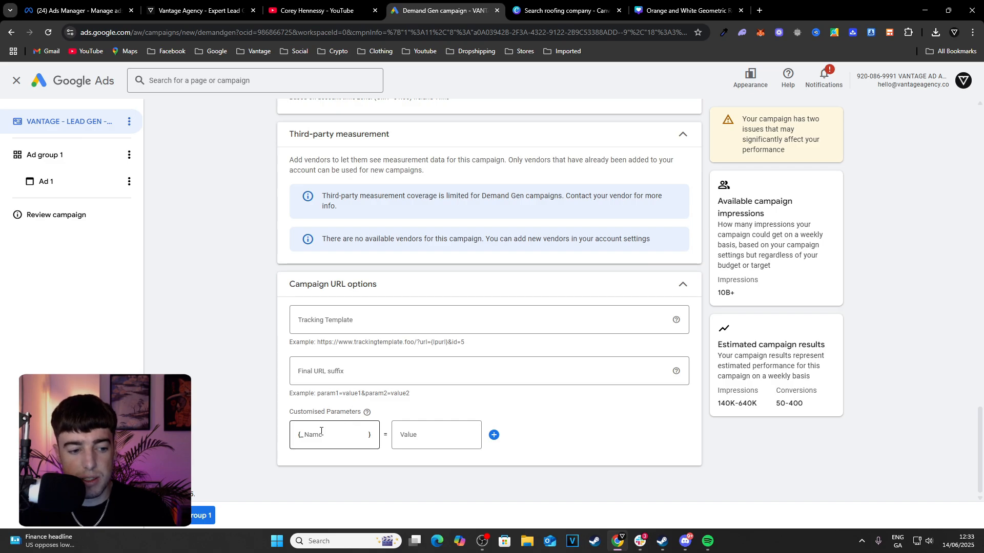
Go to the campaign's first ad group and rename it as "IMAGE GROUP - FLORIDA".
{"action": "left_click", "coordinate": [97, 163]}
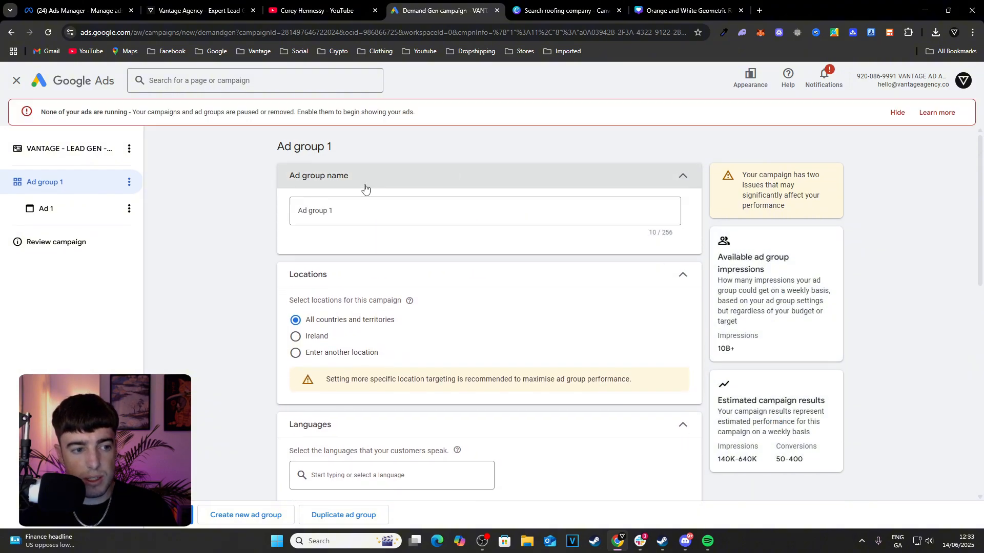
{"action": "left_click", "coordinate": [375, 209]}
{"action": "triple_click", "coordinate": [379, 214]}
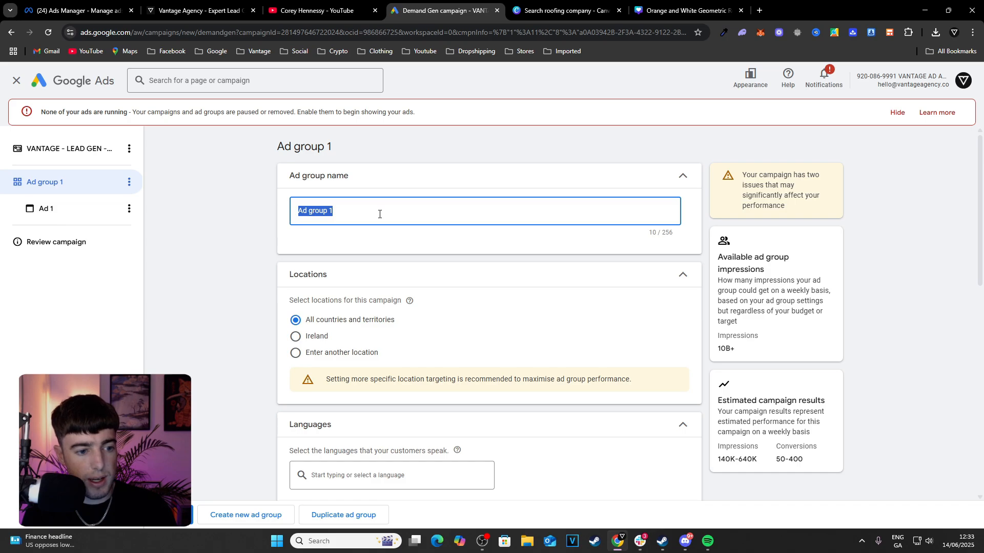
{"action": "type", "text": "Image"}
{"action": "key", "text": "BackSpace"}
{"action": "key", "text": "BackSpace"}
{"action": "key", "text": "BackSpace"}
{"action": "key", "text": "BackSpace"}
{"action": "key", "text": "BackSpace"}
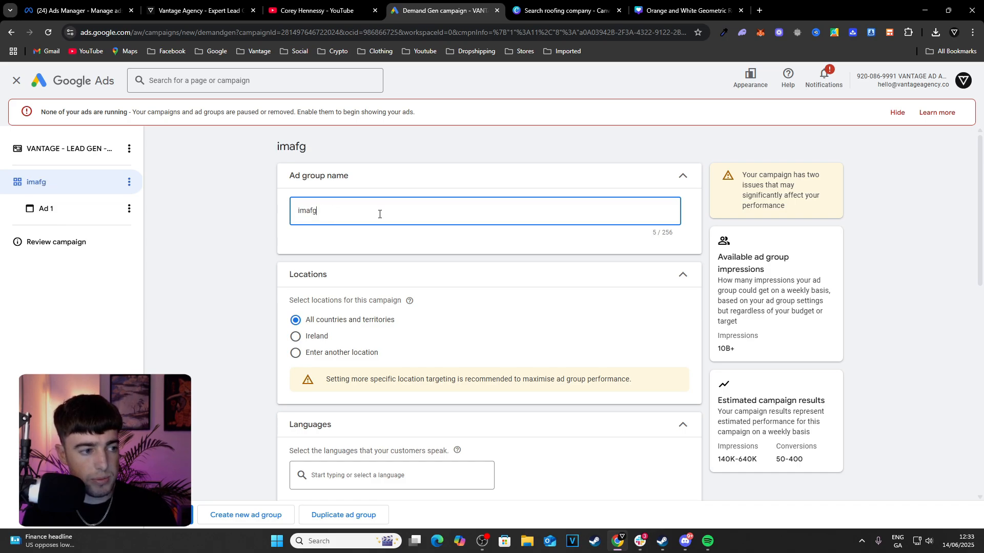
{"action": "type", "text": "IMAGE GORUP"}
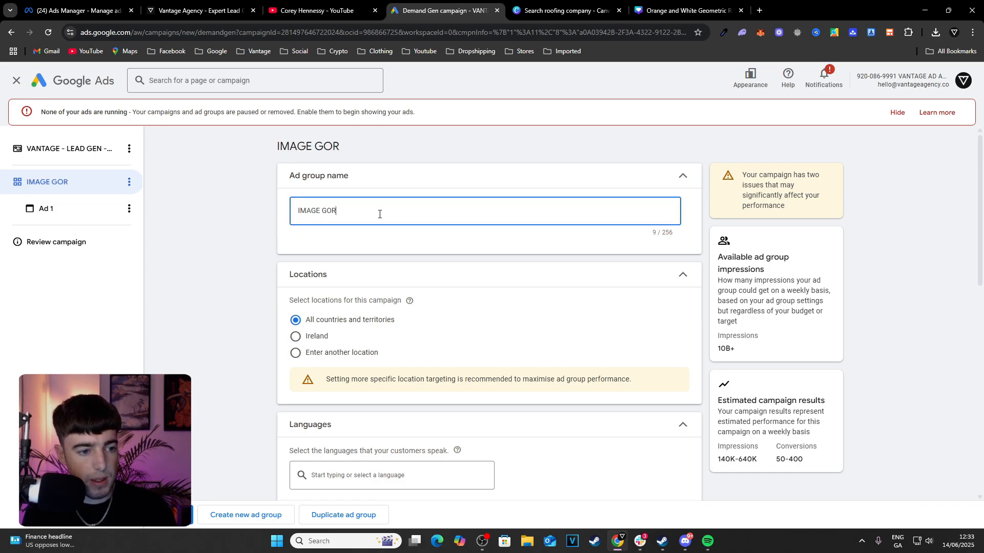
{"action": "key", "text": "BackSpace"}
{"action": "key", "text": "BackSpace"}
{"action": "key", "text": "BackSpace"}
{"action": "key", "text": "BackSpace"}
{"action": "type", "text": "ROU"}
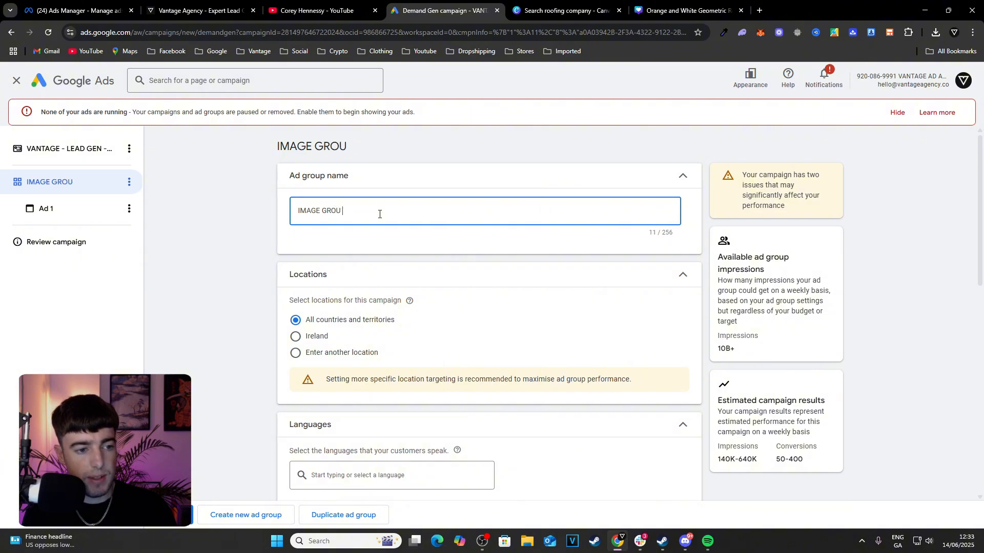
{"action": "type", "text": "P - "}
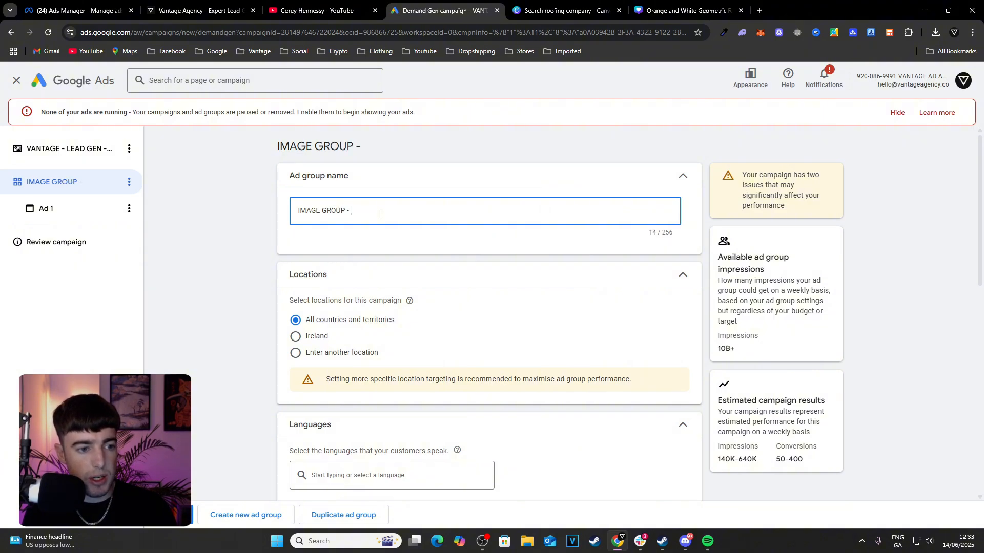
{"action": "type", "text": "FLORIDA"}
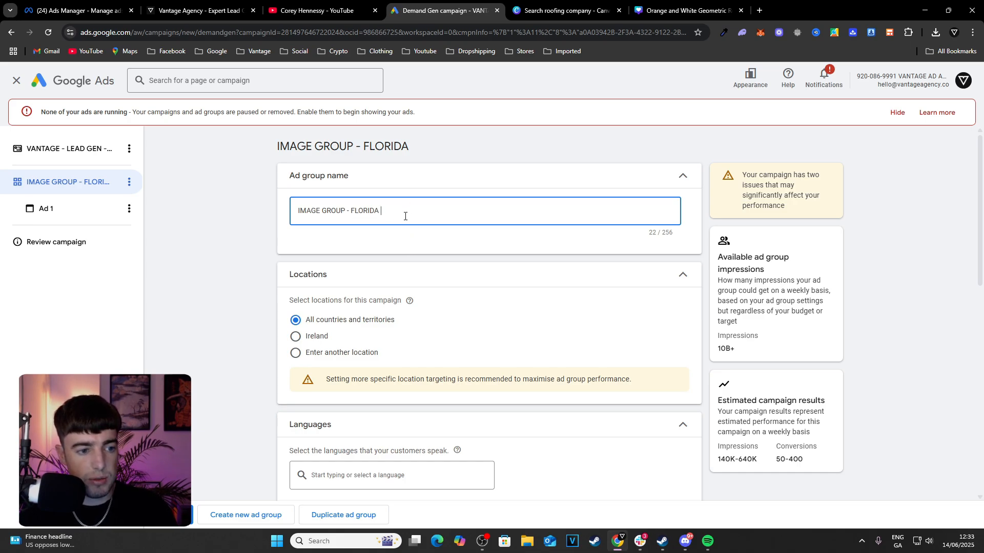
Include the state of Florida, United States, as the ad group's target location and hide the account notice.
{"action": "left_click", "coordinate": [293, 259]}
{"action": "scroll", "coordinate": [289, 258], "scroll_direction": "down", "scroll_amount": 2}
{"action": "left_click", "coordinate": [295, 251]}
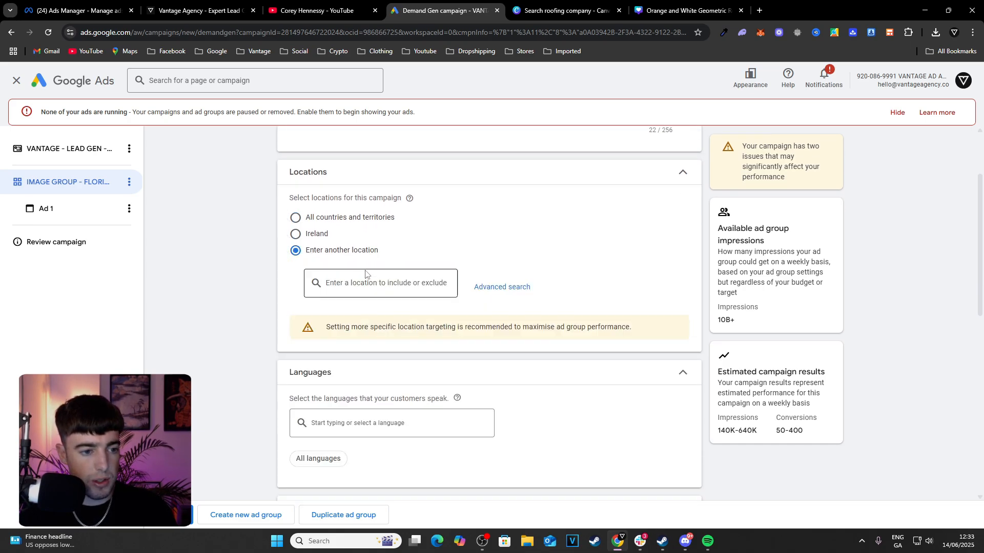
{"action": "left_click", "coordinate": [393, 280]}
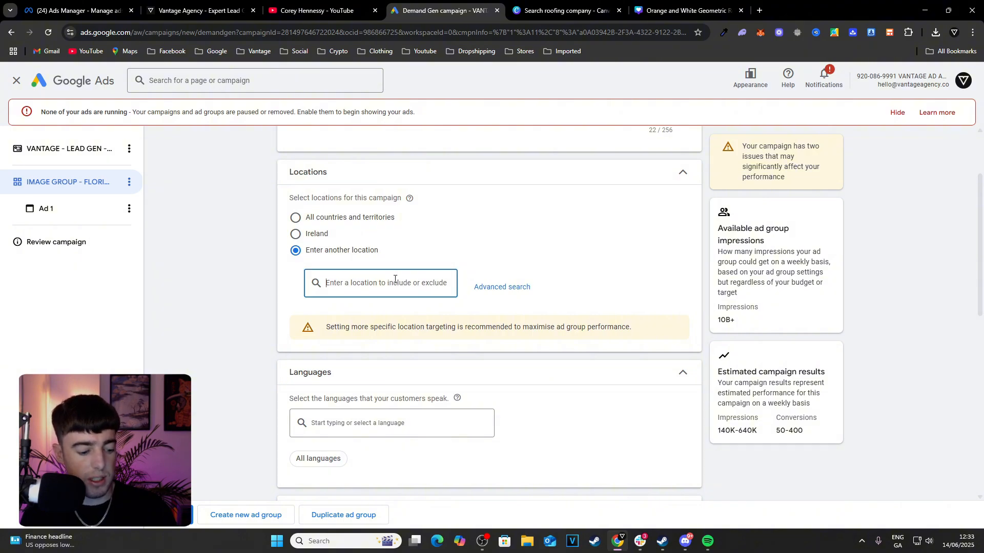
{"action": "type", "text": "florida"}
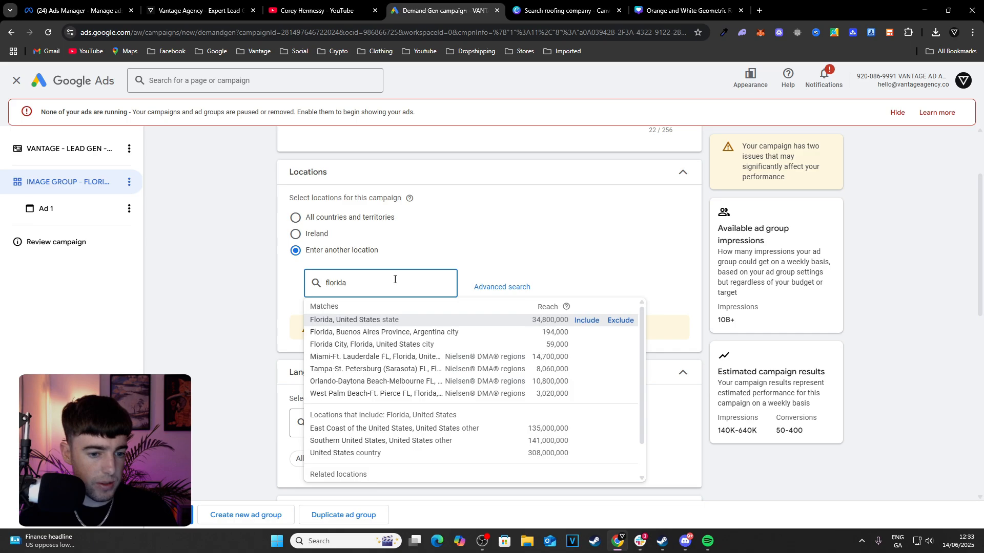
{"action": "left_click", "coordinate": [584, 321]}
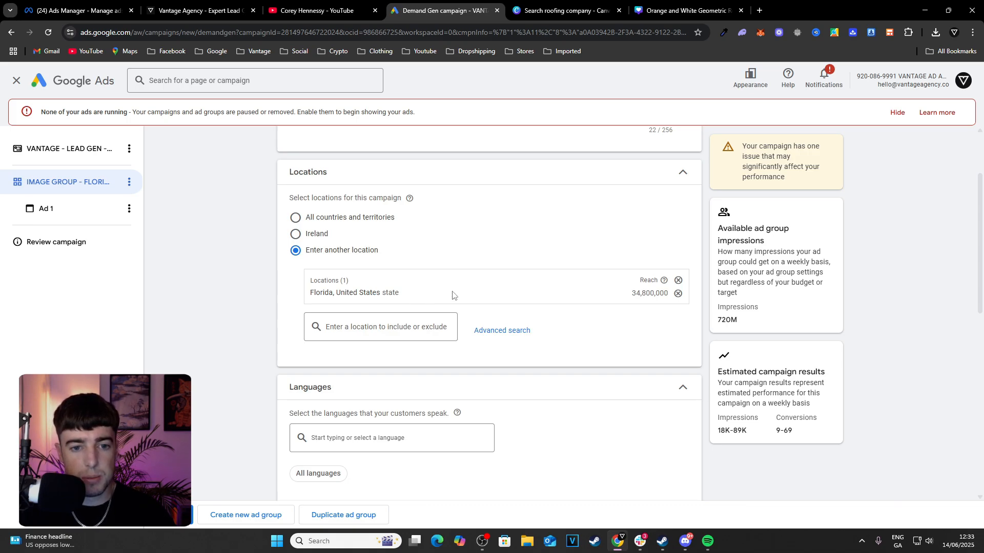
{"action": "left_click", "coordinate": [896, 112]}
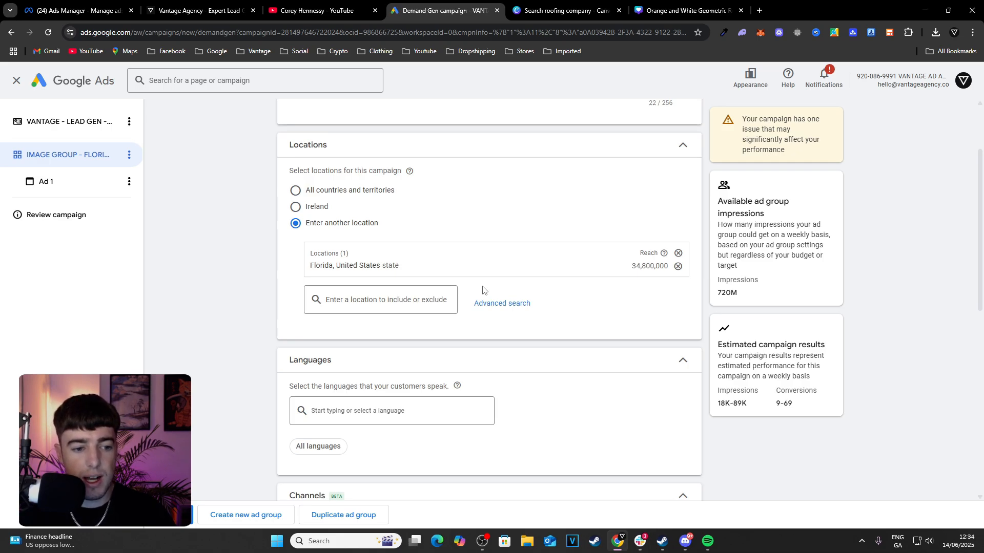
Try excluding the state of Georgia, United States, from the ad group's locations and remove the exclusion.
{"action": "left_click", "coordinate": [419, 300]}
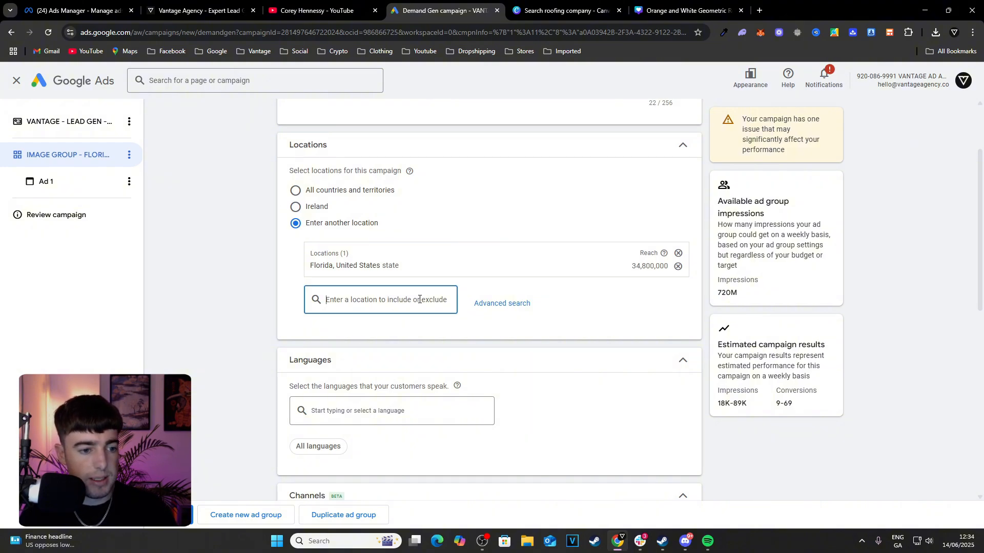
{"action": "type", "text": "geogi"}
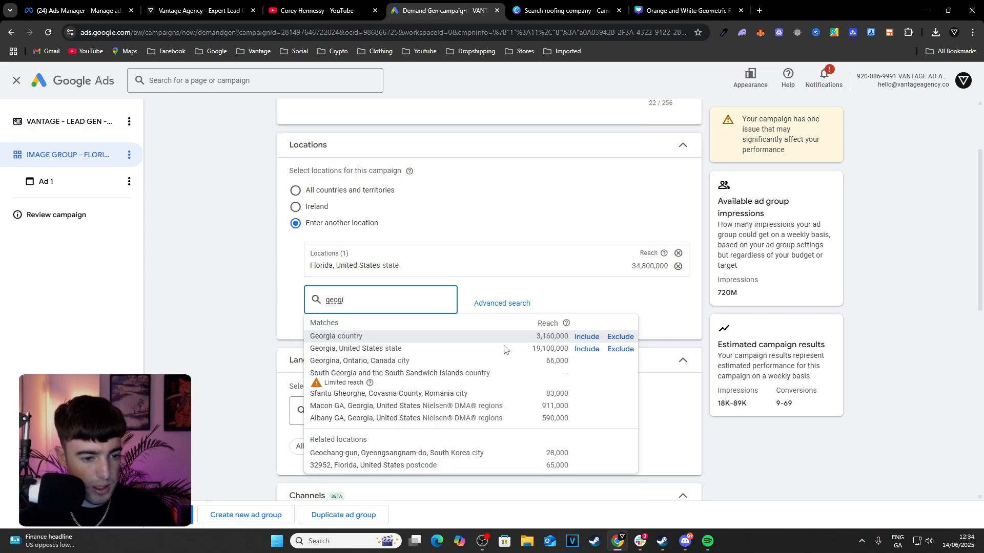
{"action": "left_click", "coordinate": [632, 353]}
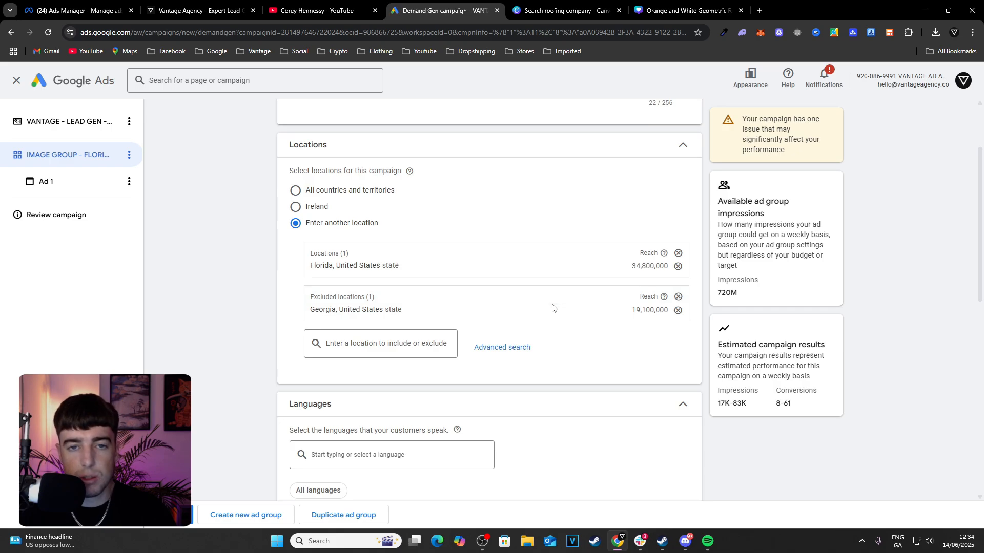
{"action": "left_click", "coordinate": [679, 298]}
Check the ad group's targeted location on the advanced location search map and close it without changes.
{"action": "scroll", "coordinate": [631, 323], "scroll_direction": "down", "scroll_amount": 2}
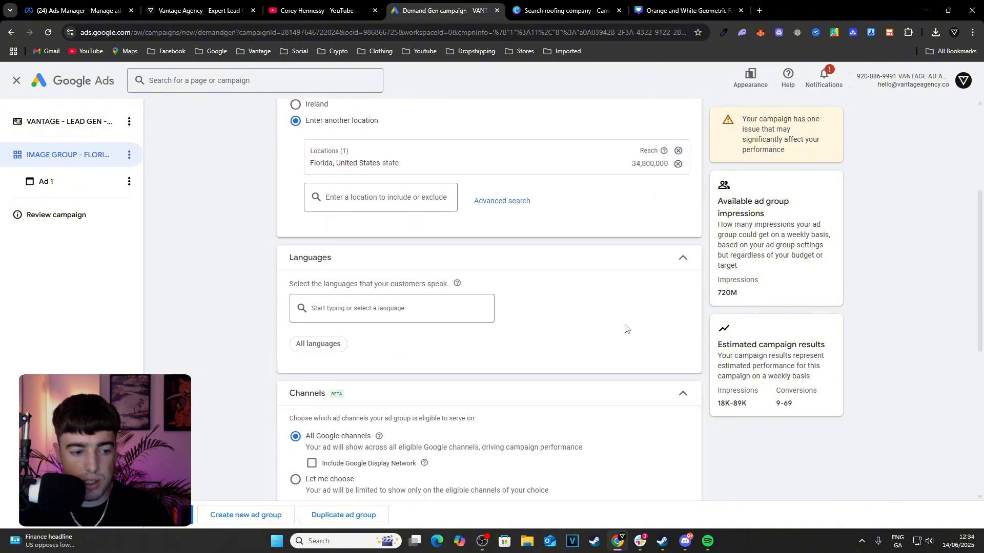
{"action": "scroll", "coordinate": [518, 298], "scroll_direction": "up", "scroll_amount": 2}
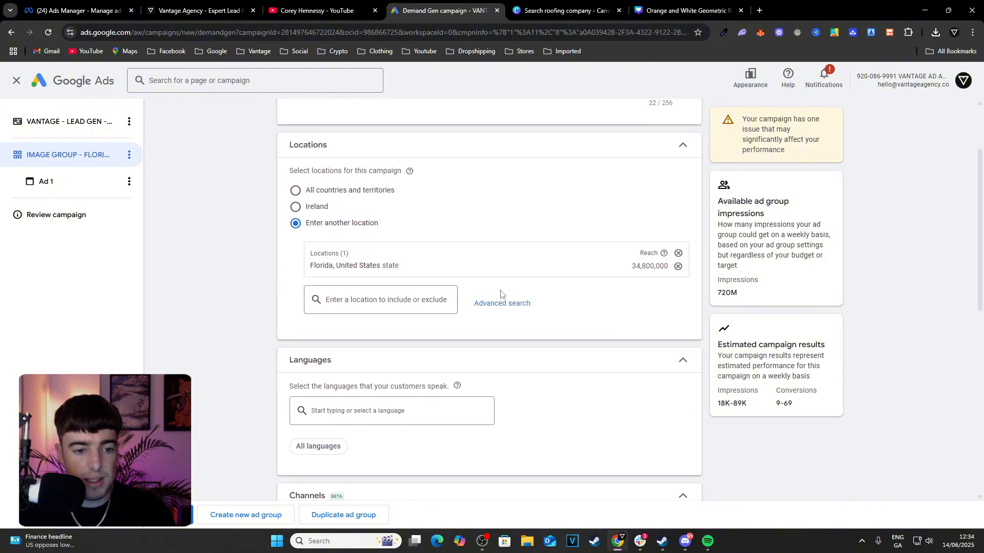
{"action": "left_click", "coordinate": [512, 311]}
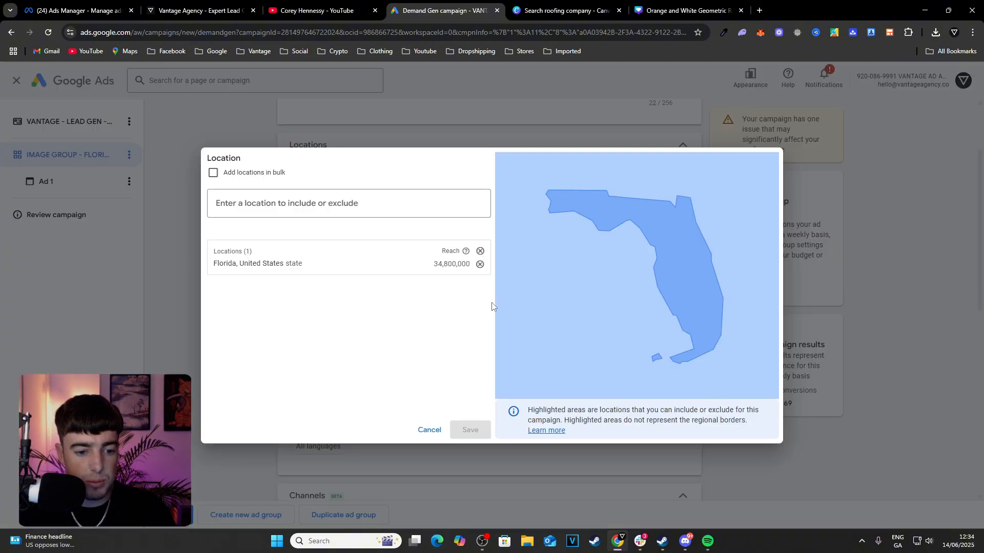
{"action": "left_click", "coordinate": [427, 429]}
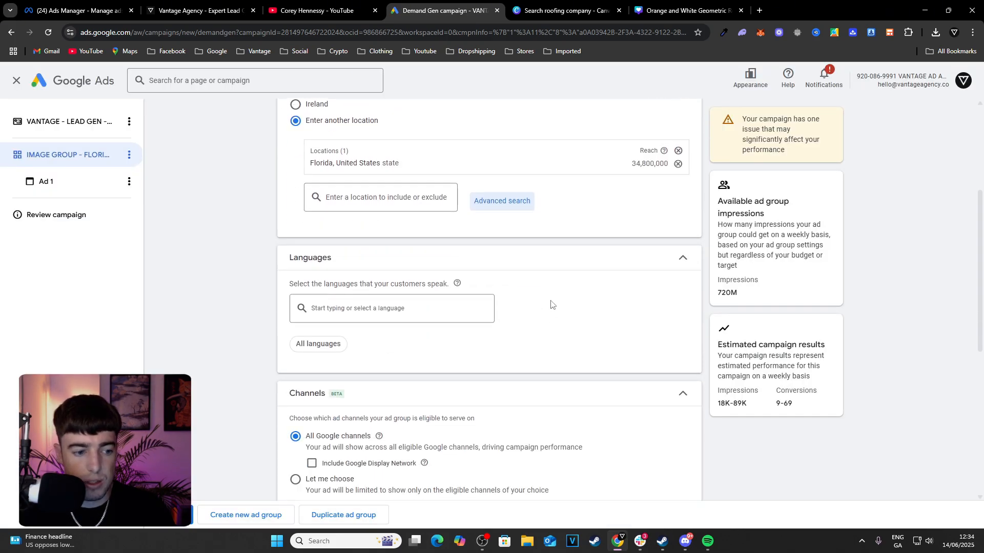
Set the ad group's customer languages to English and Spanish.
{"action": "scroll", "coordinate": [563, 296], "scroll_direction": "down", "scroll_amount": 2}
{"action": "scroll", "coordinate": [433, 308], "scroll_direction": "down", "scroll_amount": 1}
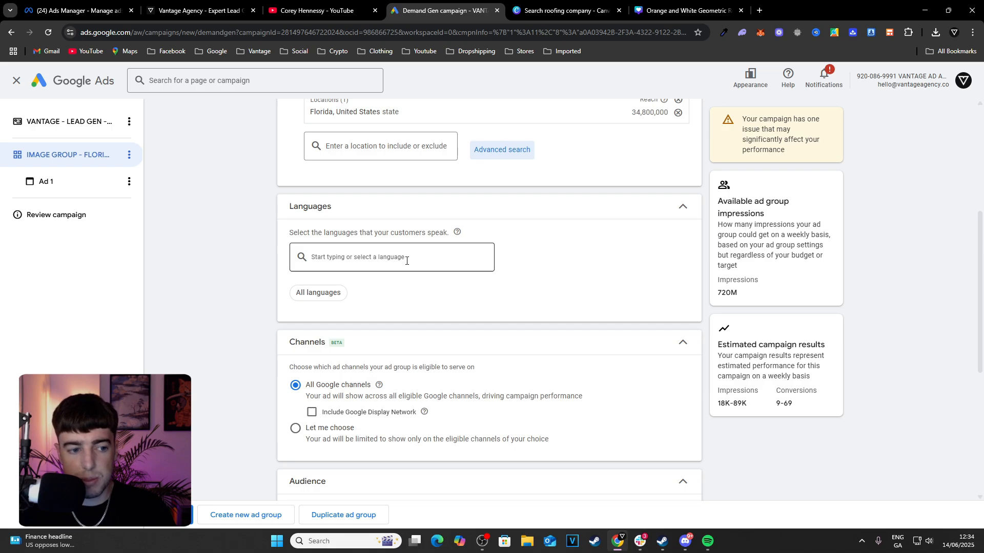
{"action": "left_click", "coordinate": [407, 261]}
{"action": "left_click", "coordinate": [420, 258]}
{"action": "left_click", "coordinate": [431, 258]}
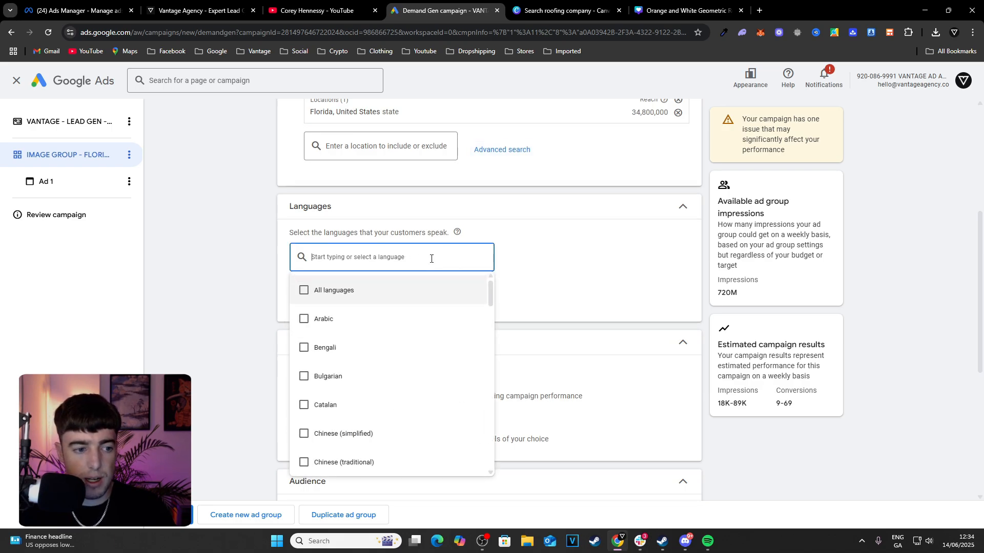
{"action": "type", "text": "english"}
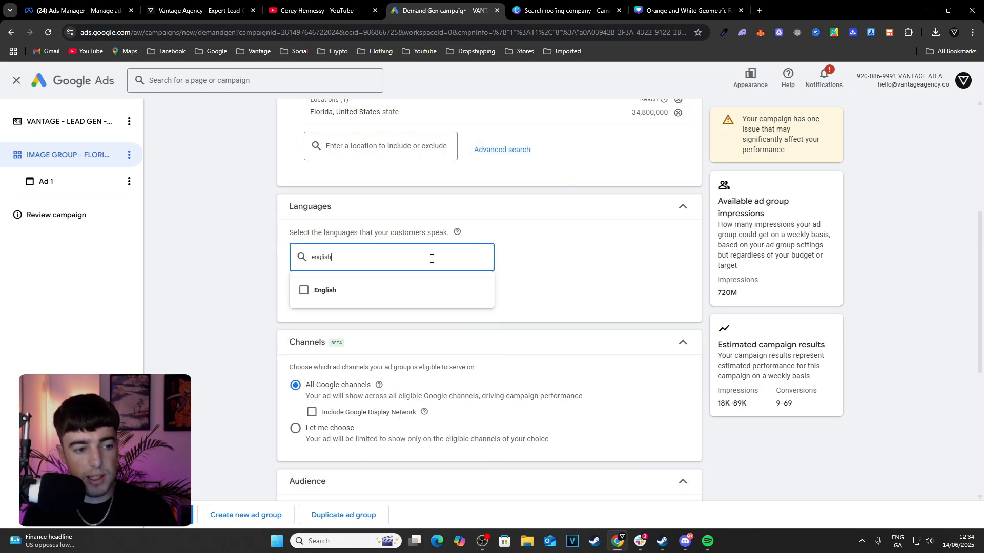
{"action": "left_click", "coordinate": [404, 287]}
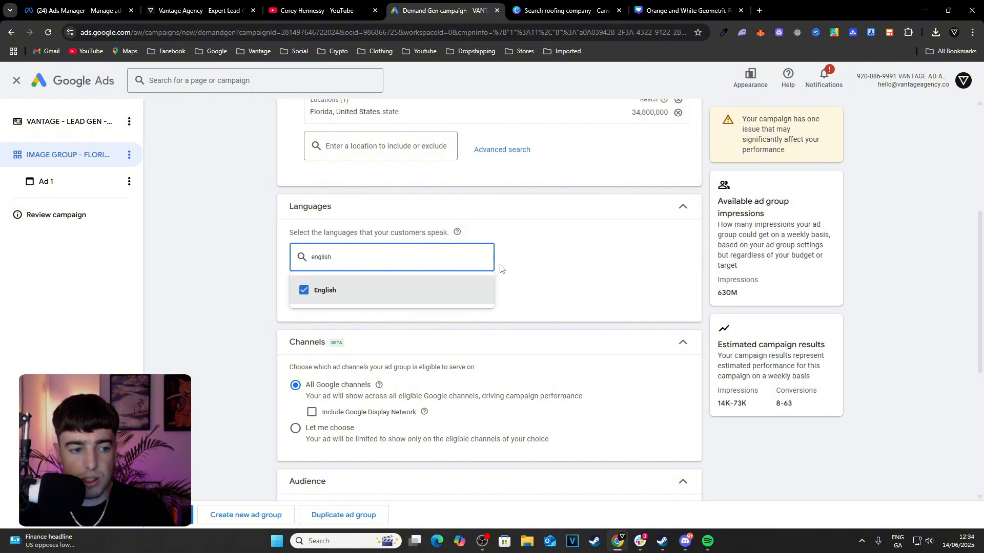
{"action": "left_click", "coordinate": [430, 259]}
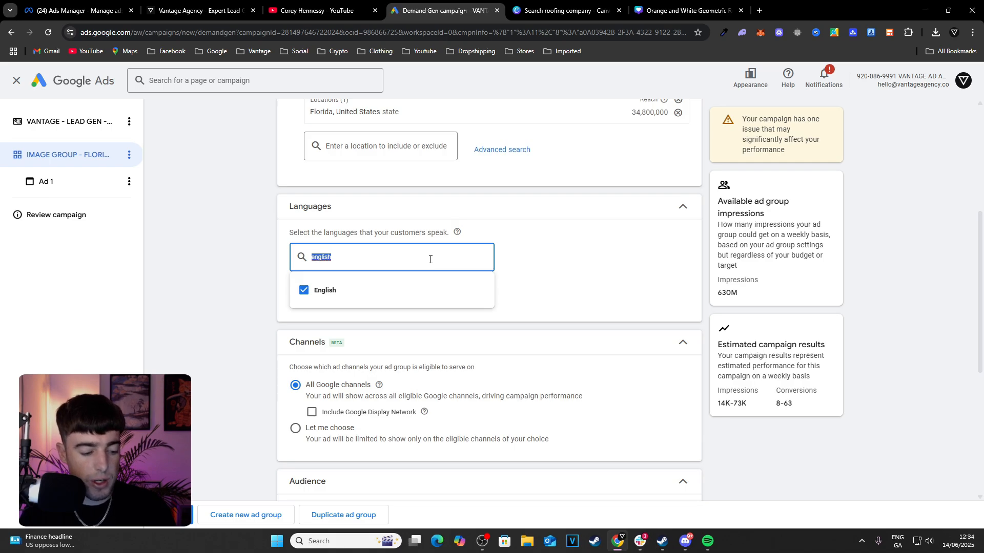
{"action": "type", "text": "spanish"}
{"action": "left_click", "coordinate": [418, 289]}
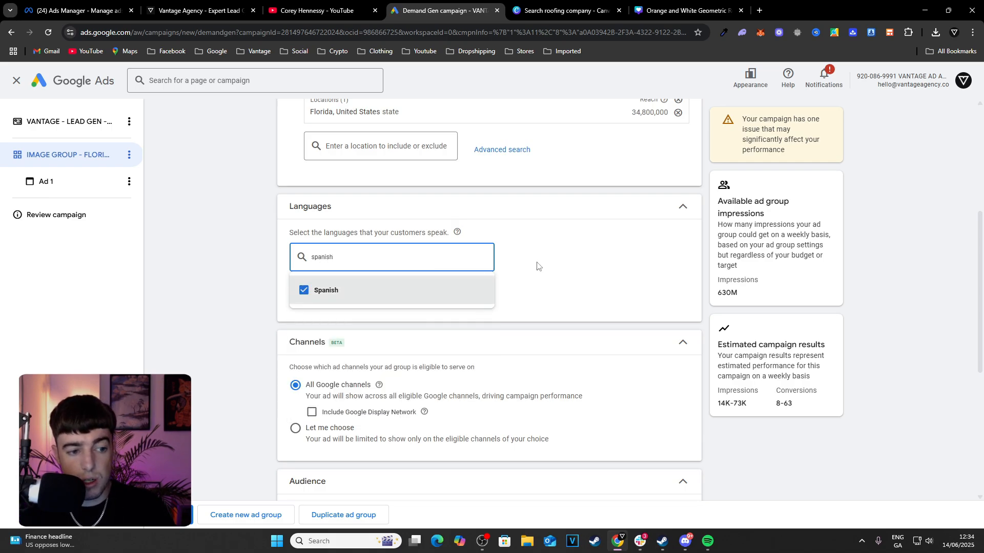
{"action": "left_click", "coordinate": [537, 266]}
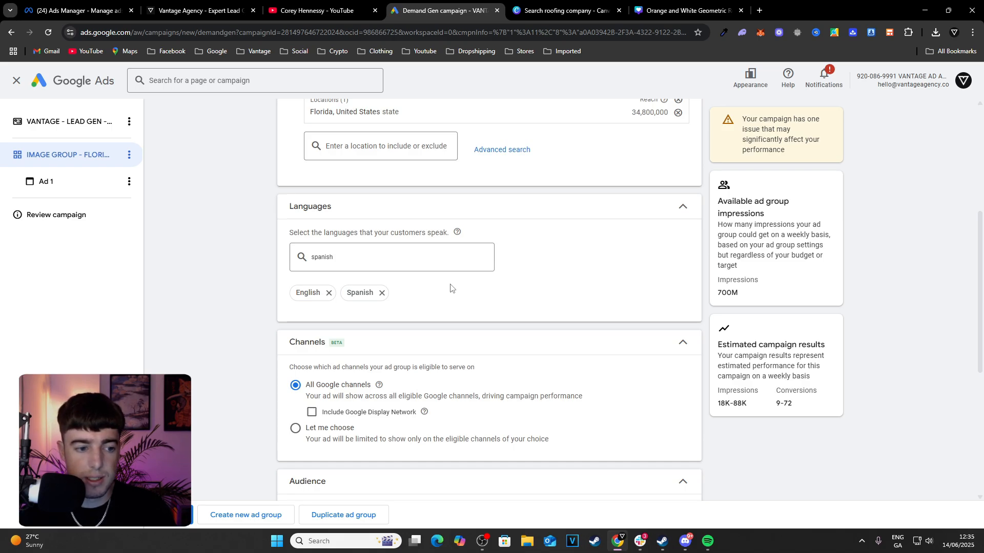
Try limiting the ad group's channels to YouTube by excluding Discover, Google Mail and the Google Display Network.
{"action": "scroll", "coordinate": [451, 289], "scroll_direction": "down", "scroll_amount": 3}
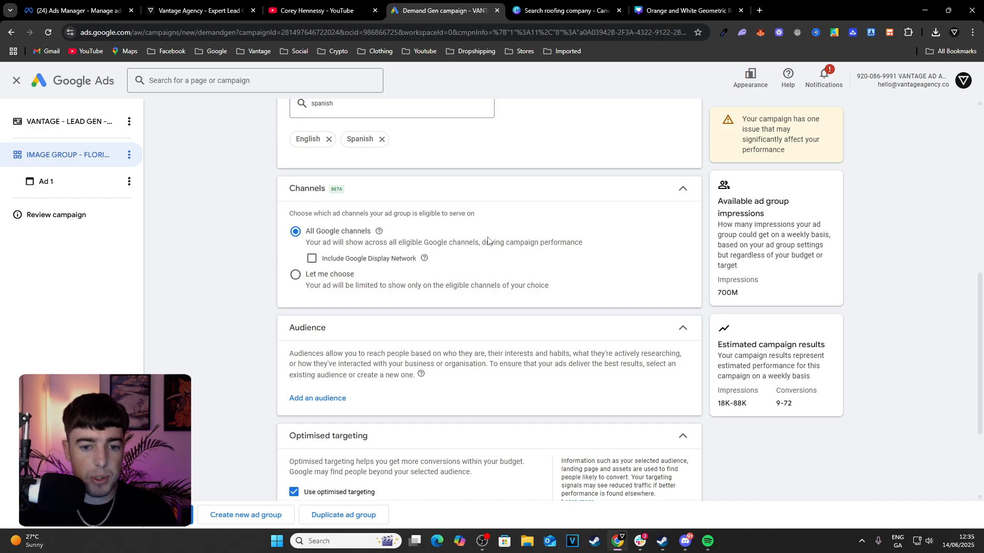
{"action": "left_click", "coordinate": [295, 274]}
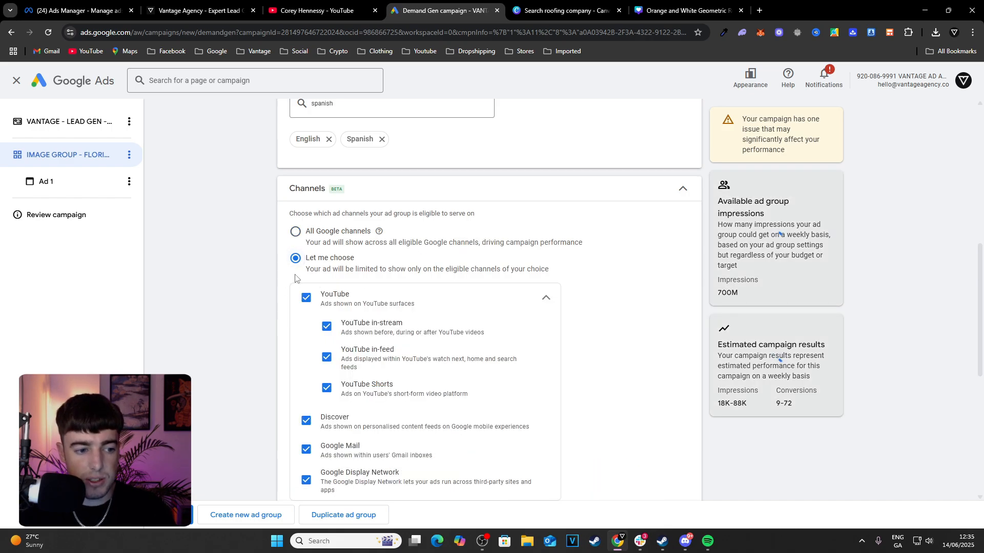
{"action": "scroll", "coordinate": [326, 326], "scroll_direction": "down", "scroll_amount": 2}
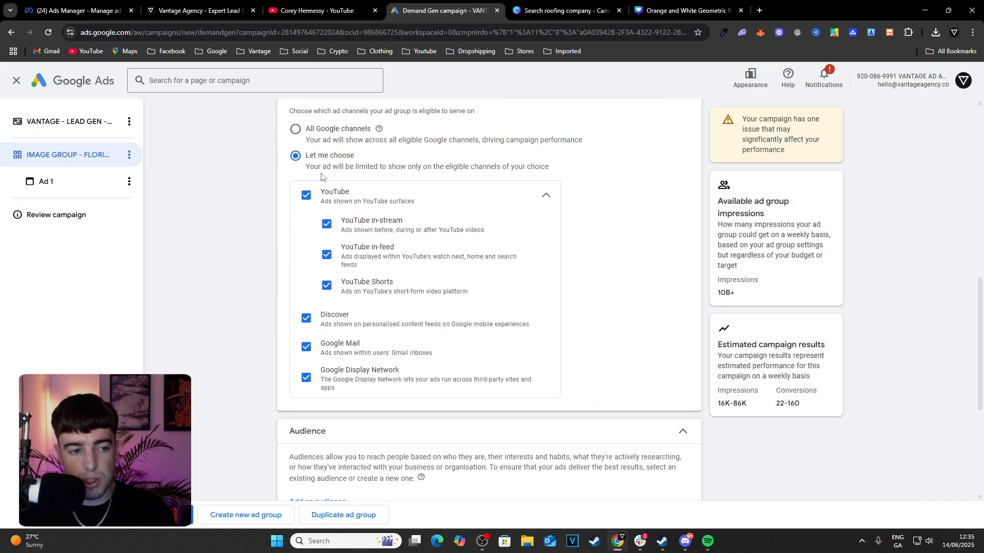
{"action": "left_click", "coordinate": [307, 319]}
{"action": "left_click", "coordinate": [307, 348]}
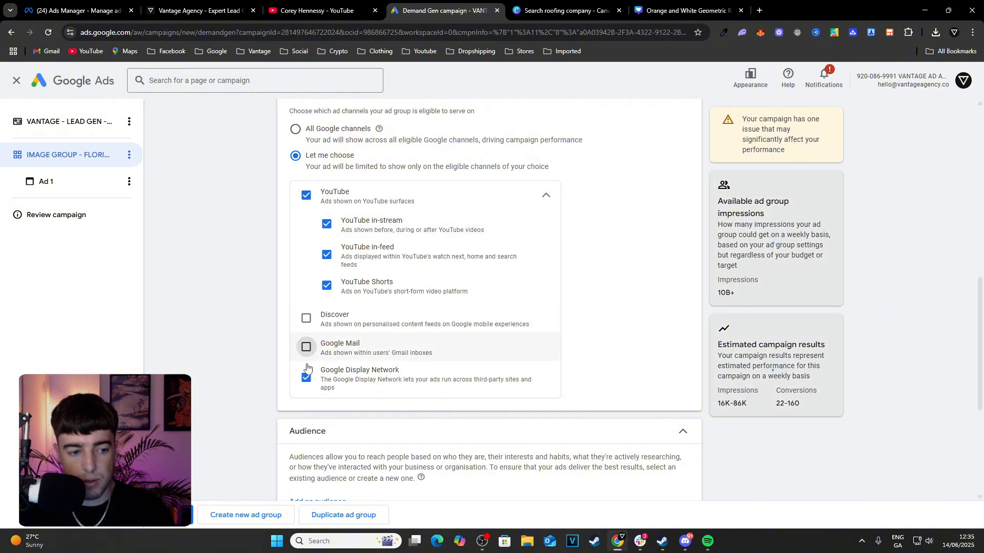
{"action": "left_click", "coordinate": [309, 380]}
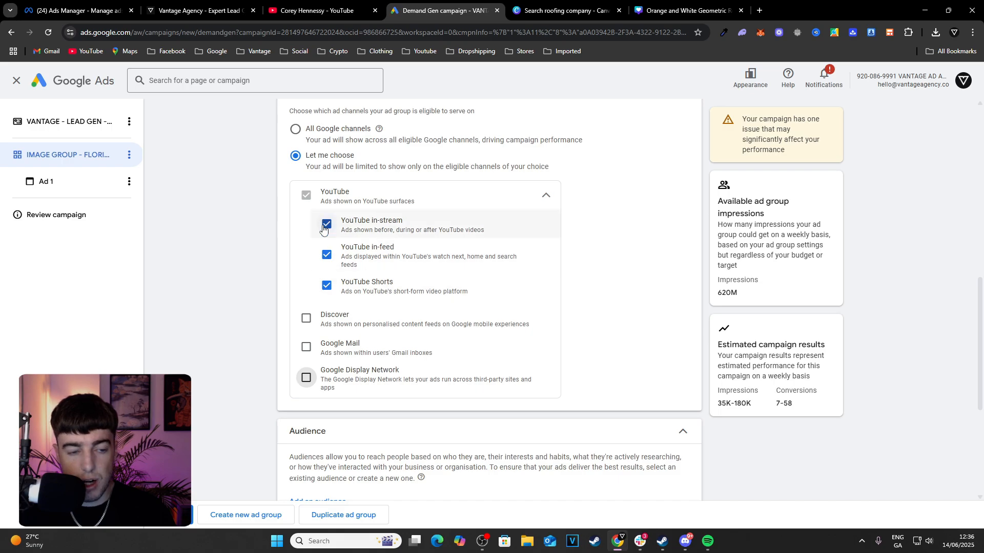
Re-enable Discover, Google Mail and Google Display Network, return the ad group to all Google channels, and check the Display Network option's help.
{"action": "left_click", "coordinate": [306, 318]}
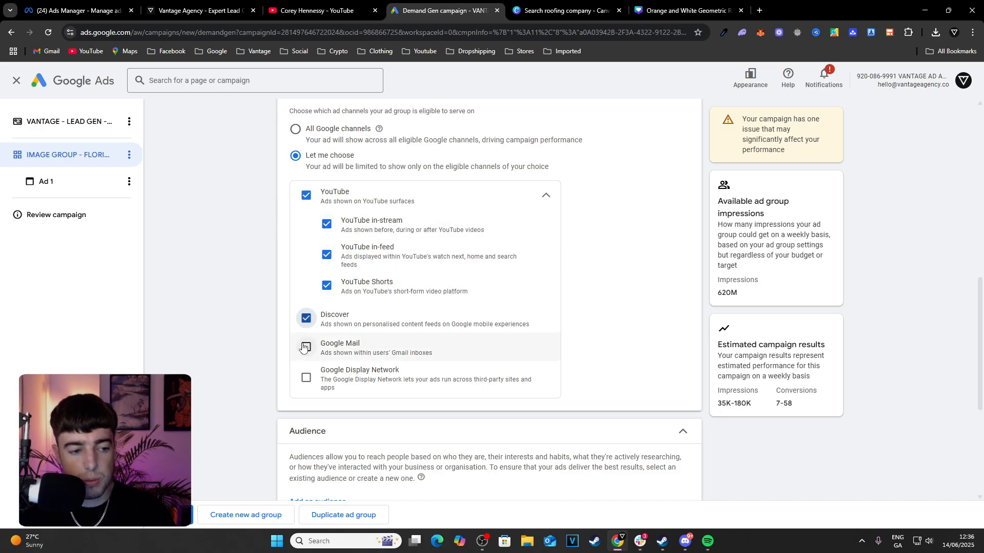
{"action": "left_click", "coordinate": [305, 347]}
{"action": "left_click", "coordinate": [306, 378]}
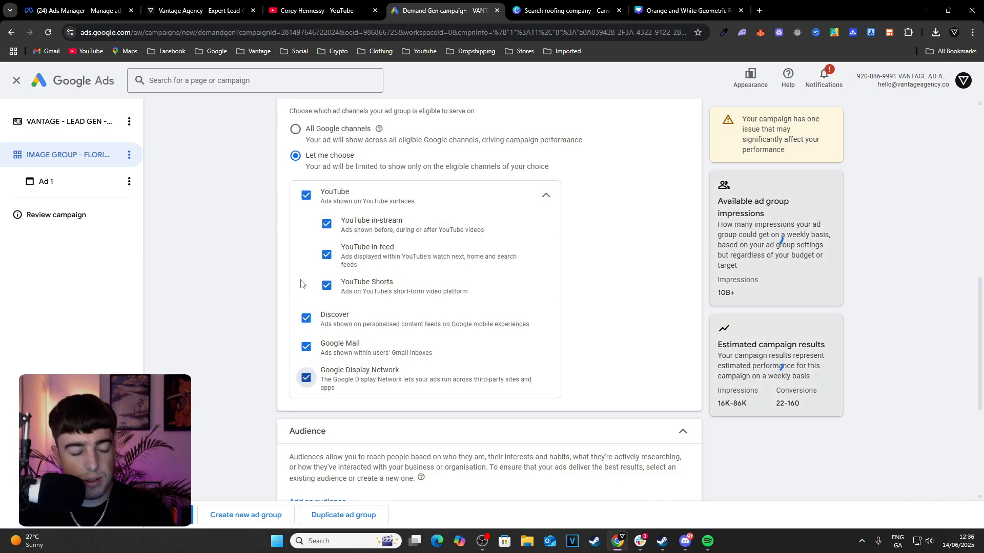
{"action": "left_click", "coordinate": [295, 128]}
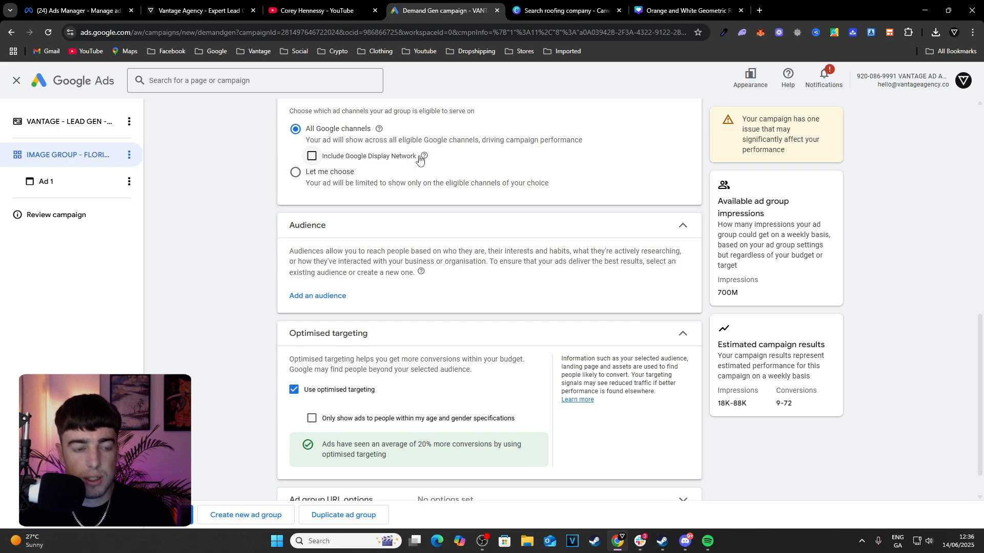
{"action": "mouse_move", "coordinate": [424, 157]}
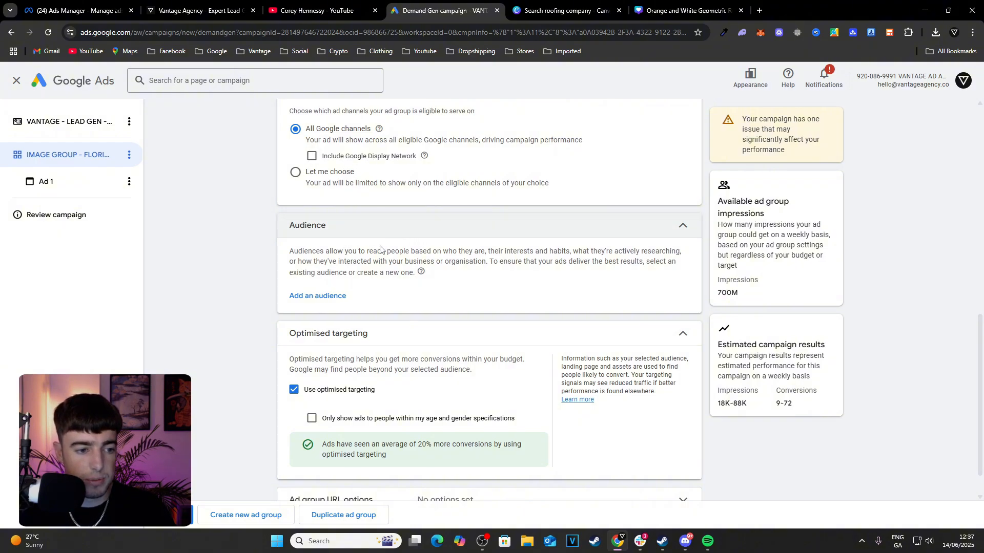
Start a new audience for the ad group and name it "ROOFING INTEREST".
{"action": "left_click", "coordinate": [343, 296]}
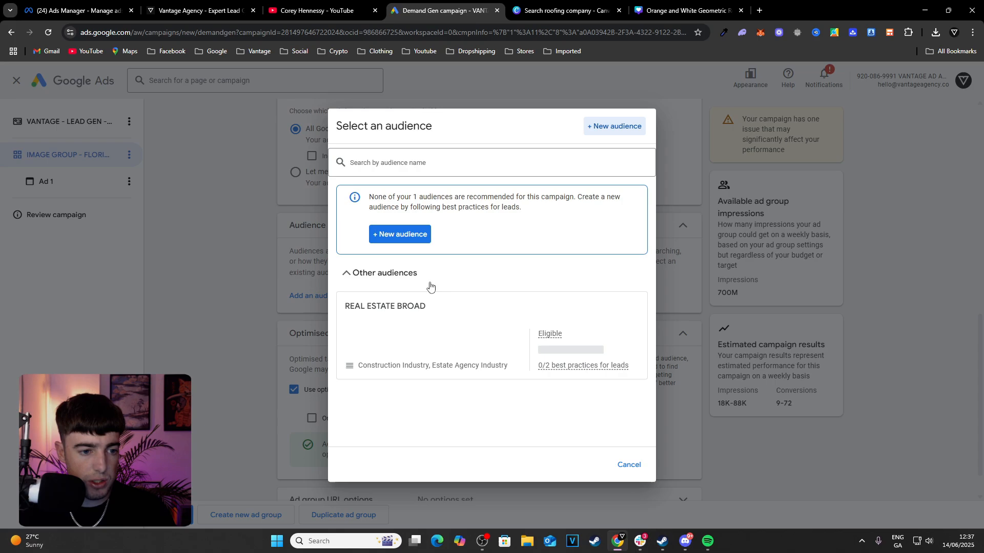
{"action": "left_click", "coordinate": [420, 240]}
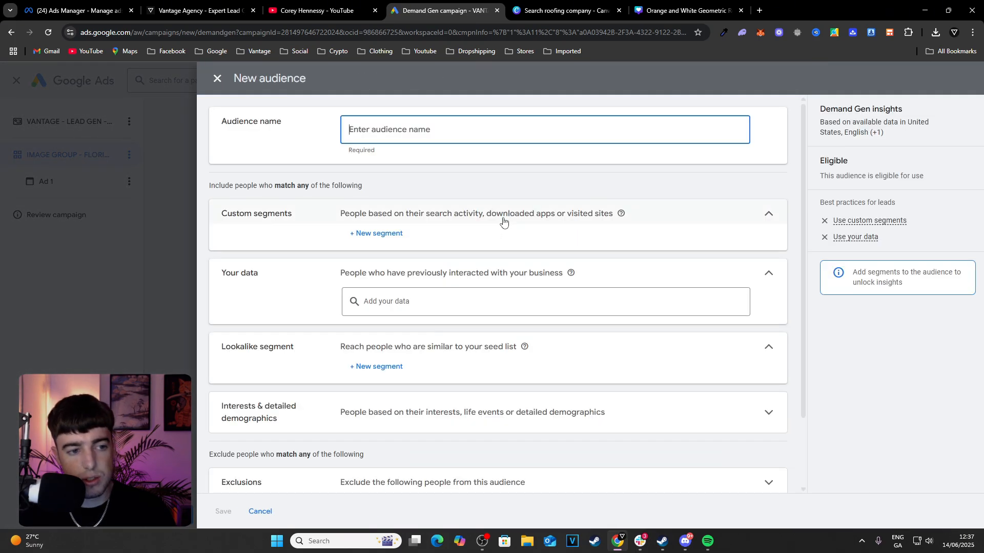
{"action": "type", "text": "ROOF"}
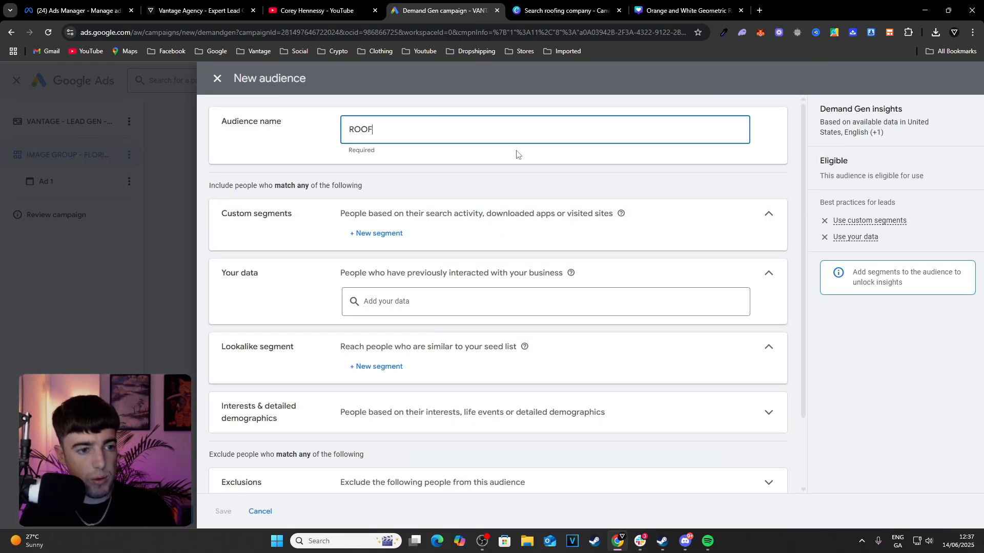
{"action": "type", "text": "ING - FL"}
{"action": "key", "text": "BackSpace"}
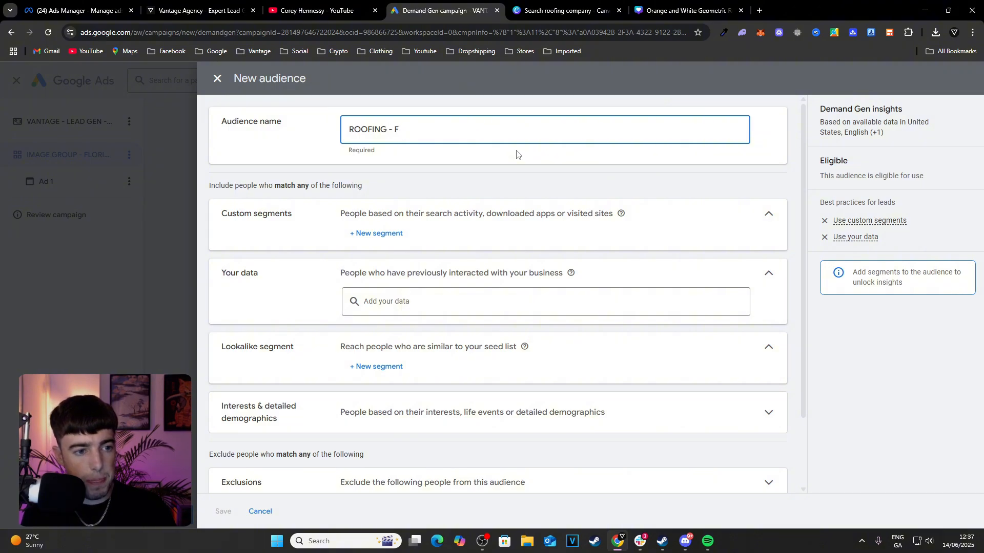
{"action": "type", "text": "INTEREST"}
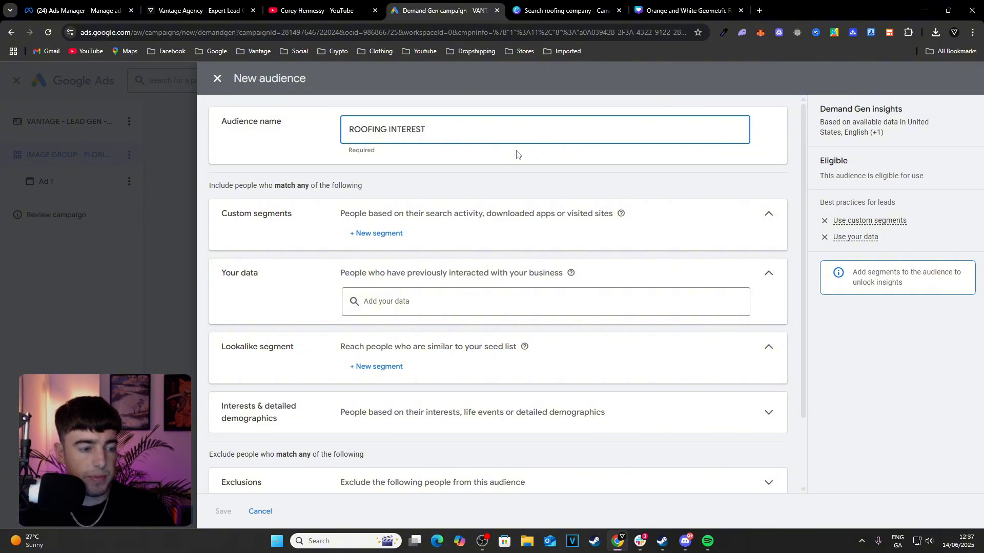
Browse the available data segments and include the Google-engaged audiences website visitors segment in the audience.
{"action": "scroll", "coordinate": [494, 225], "scroll_direction": "down", "scroll_amount": 1}
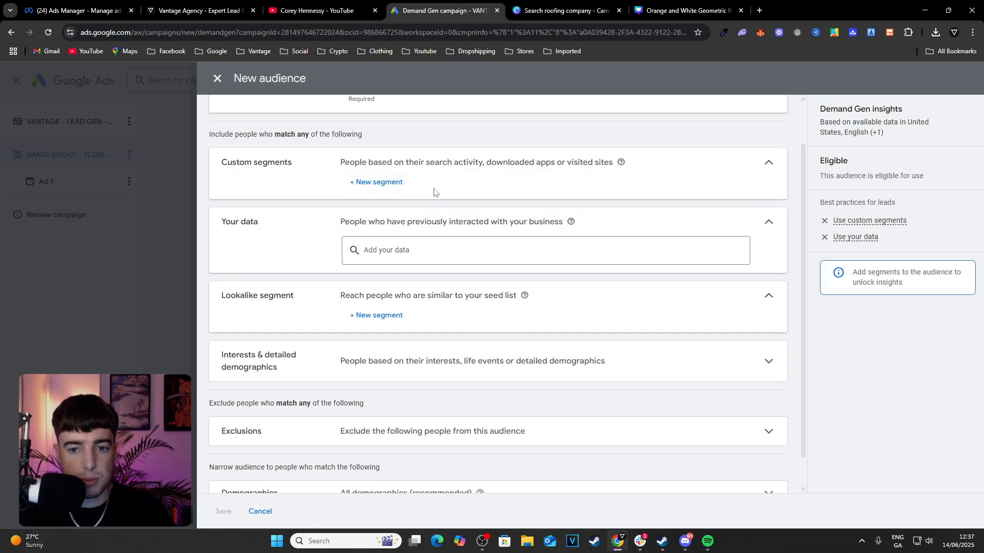
{"action": "mouse_move", "coordinate": [855, 224]}
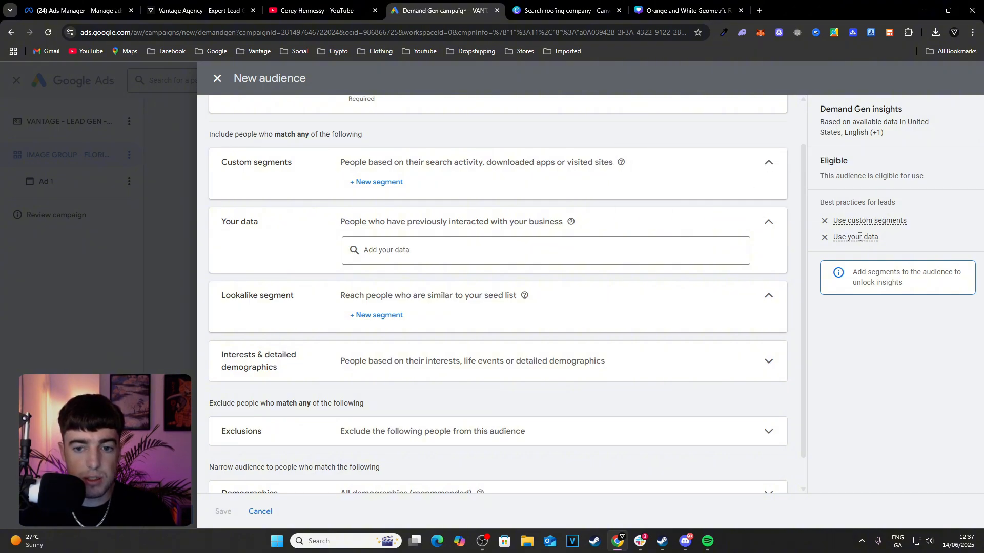
{"action": "left_click", "coordinate": [567, 247]}
{"action": "left_click", "coordinate": [429, 250]}
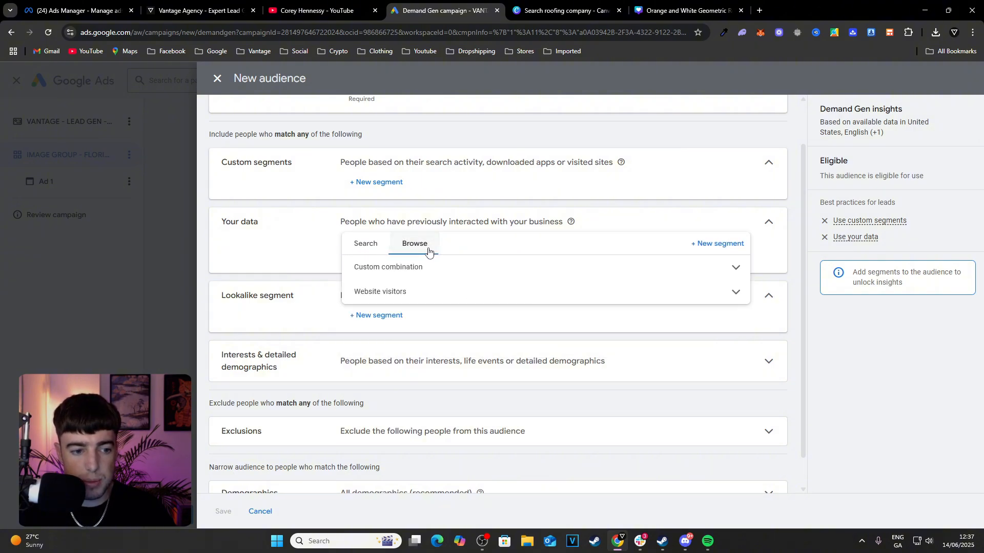
{"action": "left_click", "coordinate": [459, 290]}
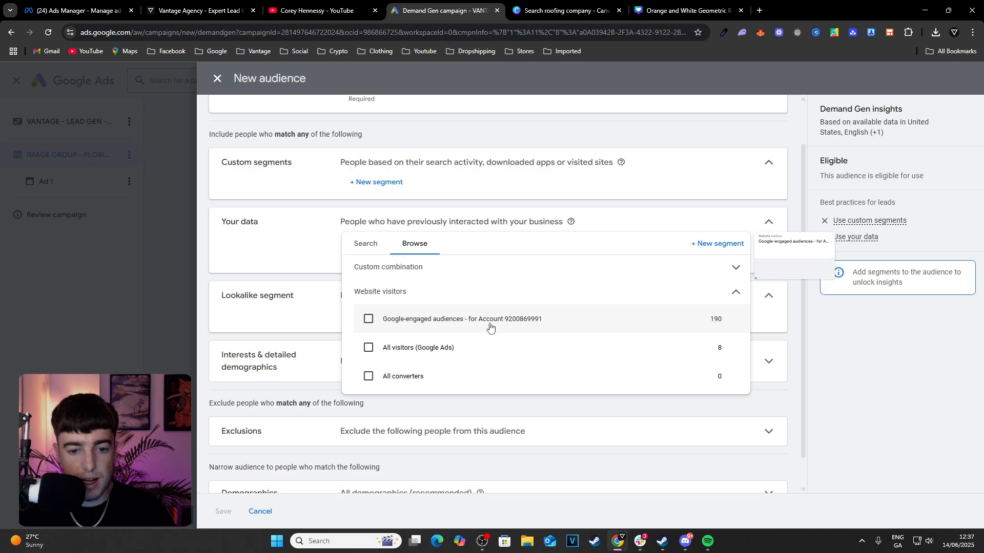
{"action": "scroll", "coordinate": [508, 320], "scroll_direction": "down", "scroll_amount": 1}
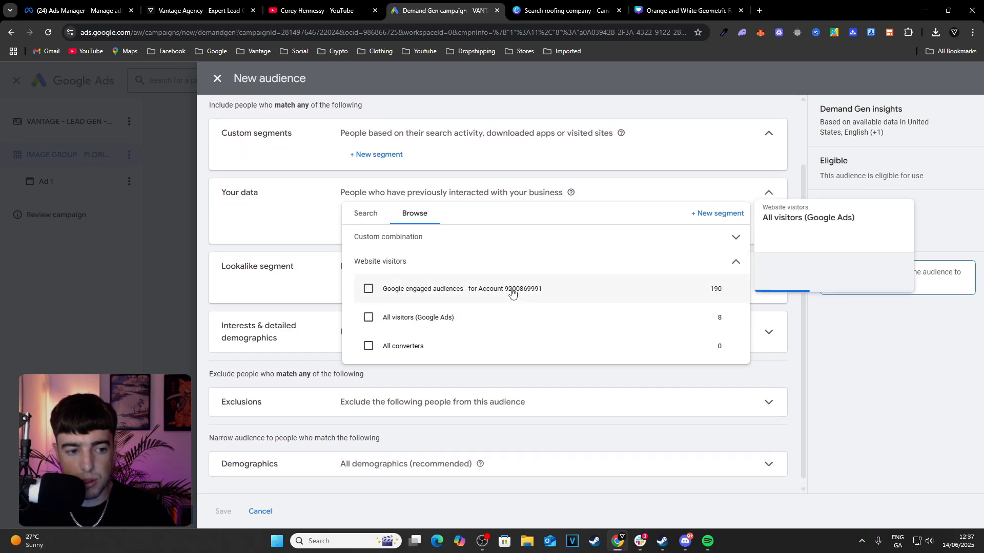
{"action": "scroll", "coordinate": [513, 292], "scroll_direction": "up", "scroll_amount": 2}
{"action": "left_click", "coordinate": [497, 321]}
{"action": "scroll", "coordinate": [506, 337], "scroll_direction": "down", "scroll_amount": 1}
{"action": "scroll", "coordinate": [523, 364], "scroll_direction": "up", "scroll_amount": 1}
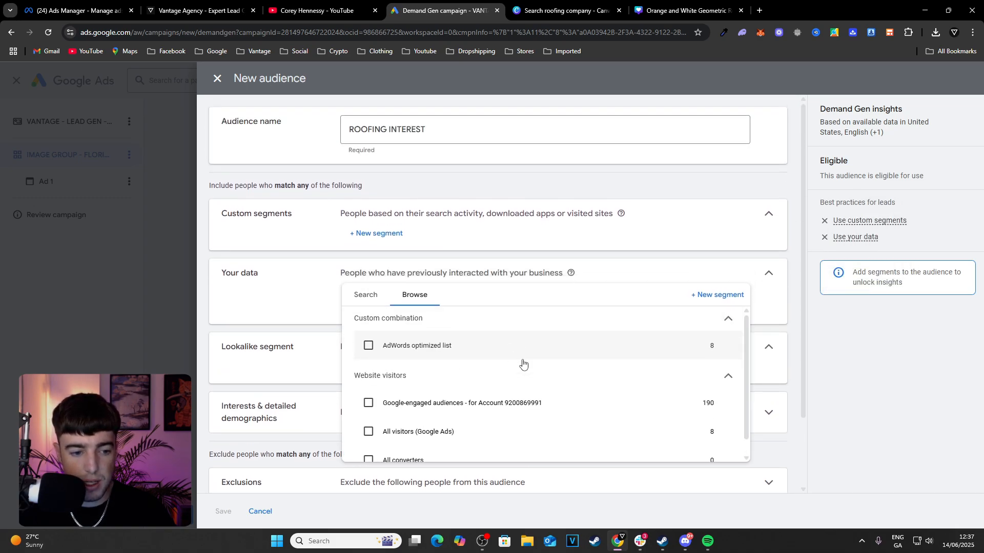
{"action": "left_click", "coordinate": [478, 388]}
{"action": "left_click", "coordinate": [301, 312]}
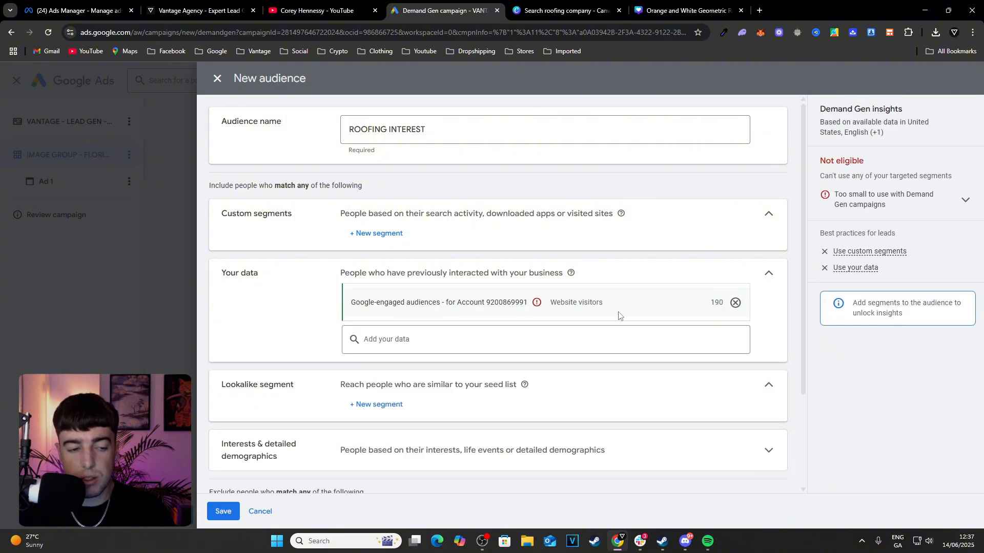
Start a new custom segment named "ROOFING" that includes people with any of these interests or purchase intentions.
{"action": "left_click", "coordinate": [376, 233]}
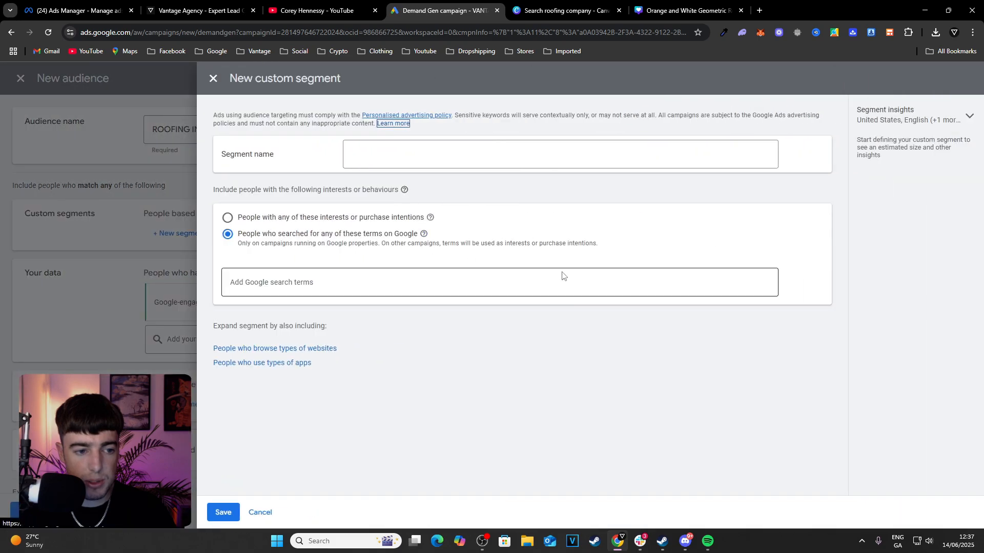
{"action": "left_click", "coordinate": [423, 153]}
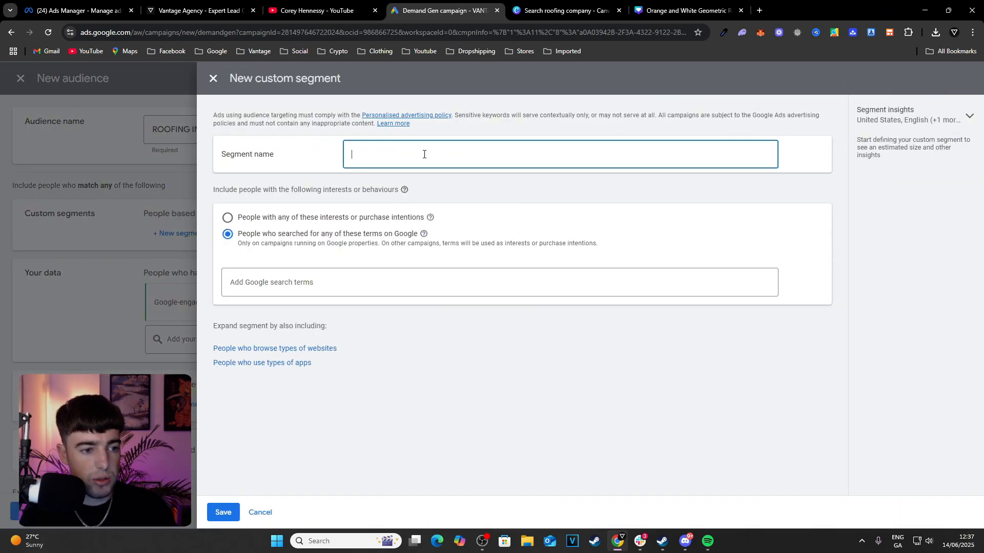
{"action": "type", "text": "ROOFING"}
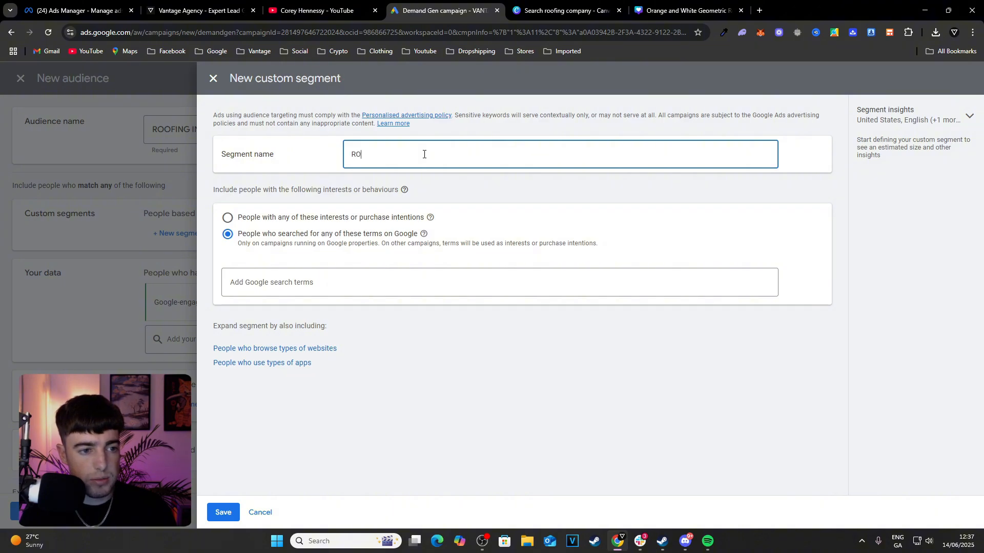
{"action": "left_click", "coordinate": [358, 217]}
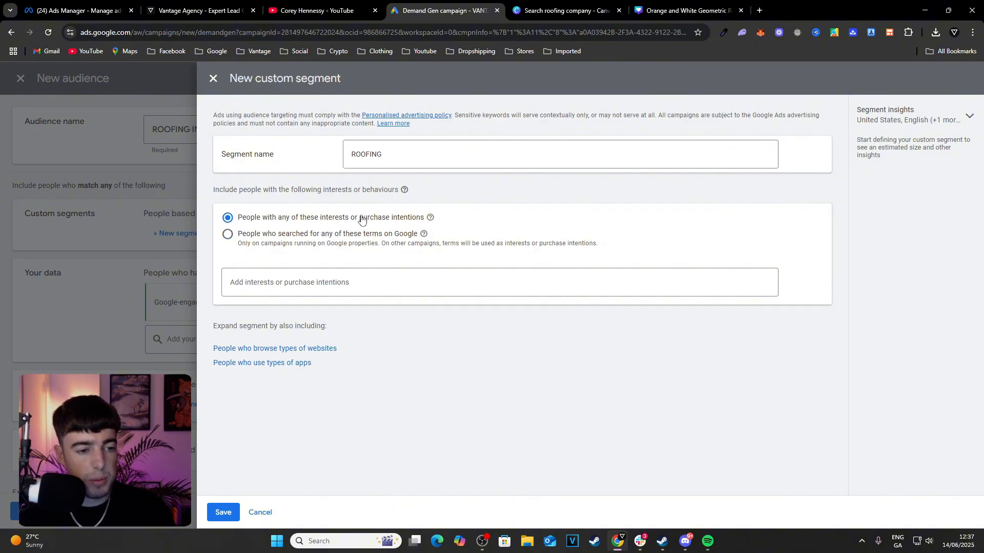
Search interest ideas for "roofing" and add both new-roof-cost suggestions plus cheap metal roofing sheets, asphalt shingles prices and cedar shake shingles.
{"action": "left_click", "coordinate": [412, 281]}
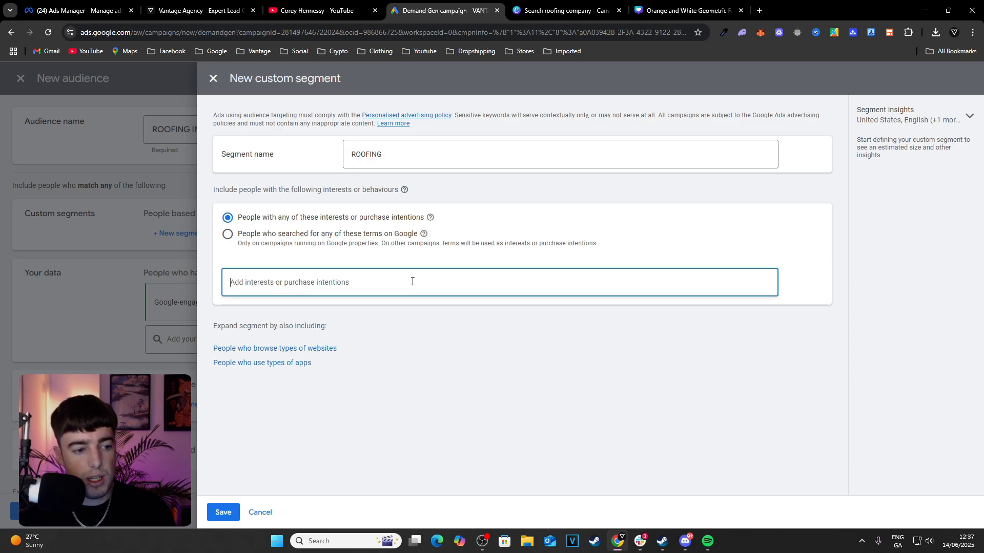
{"action": "type", "text": "roofing"}
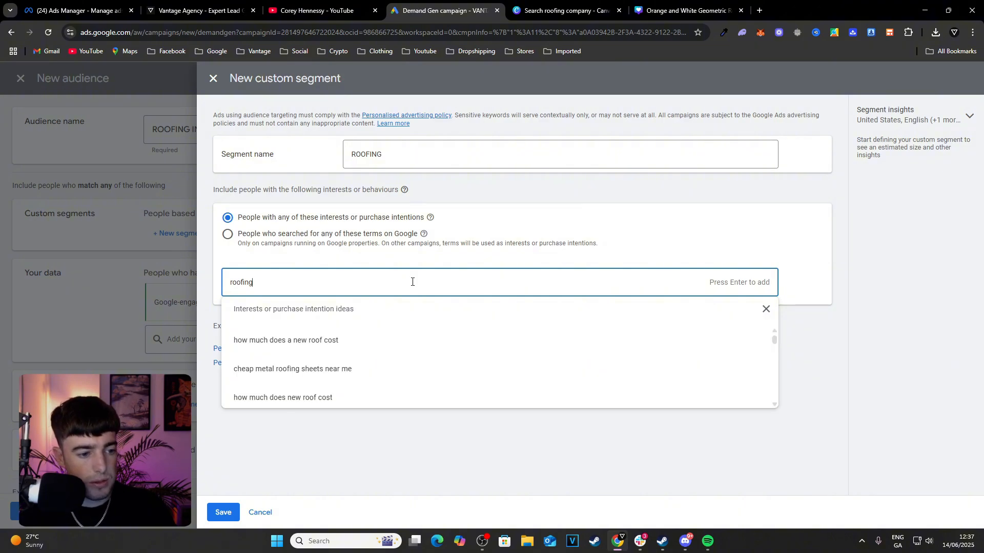
{"action": "left_click", "coordinate": [391, 340]}
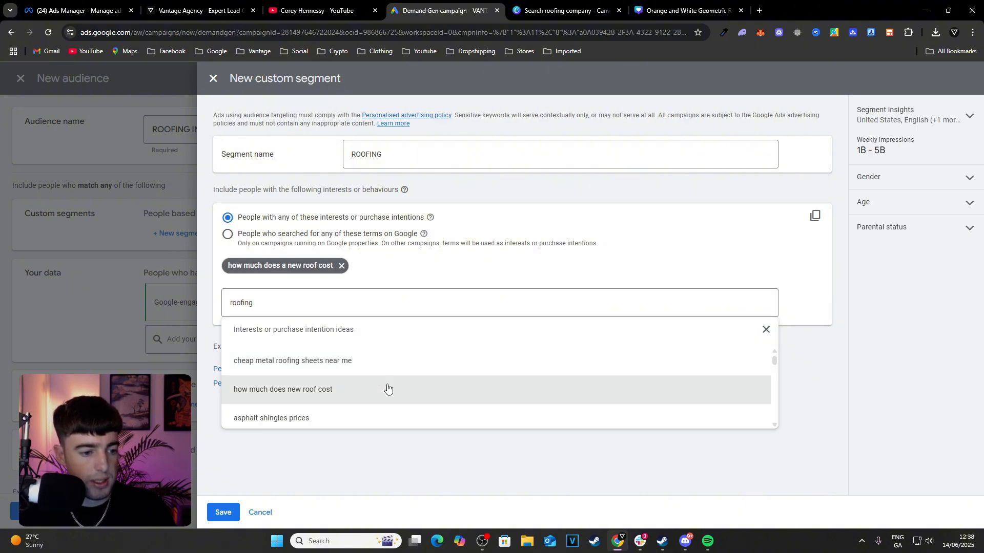
{"action": "left_click", "coordinate": [387, 388]}
{"action": "left_click", "coordinate": [392, 372]}
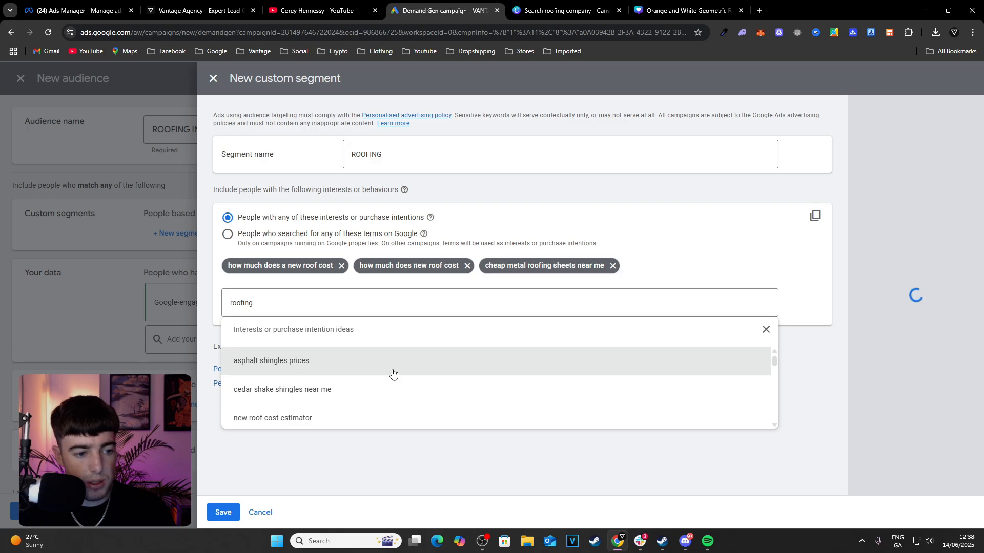
{"action": "left_click", "coordinate": [393, 374]}
{"action": "left_click", "coordinate": [393, 373]}
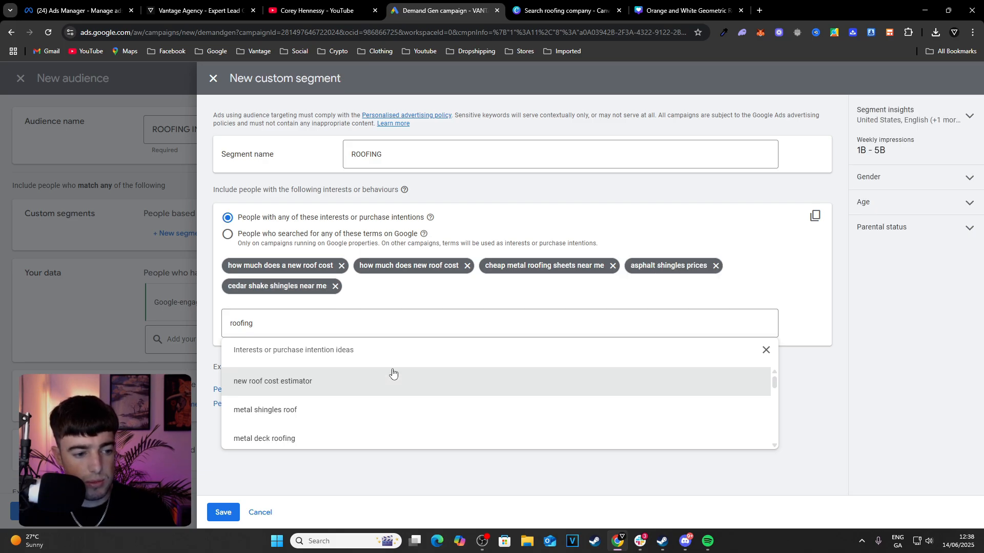
Remove the cedar shake shingles, asphalt shingles prices and cheap metal roofing sheets interests, and change the idea search to "roofing repair".
{"action": "left_click", "coordinate": [342, 287]}
{"action": "left_click", "coordinate": [356, 304]}
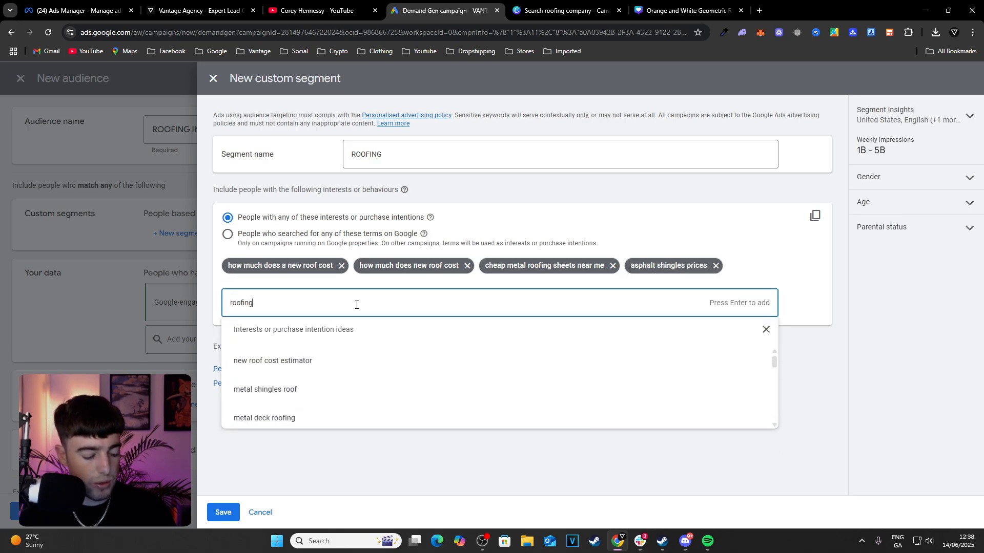
{"action": "type", "text": "repair"}
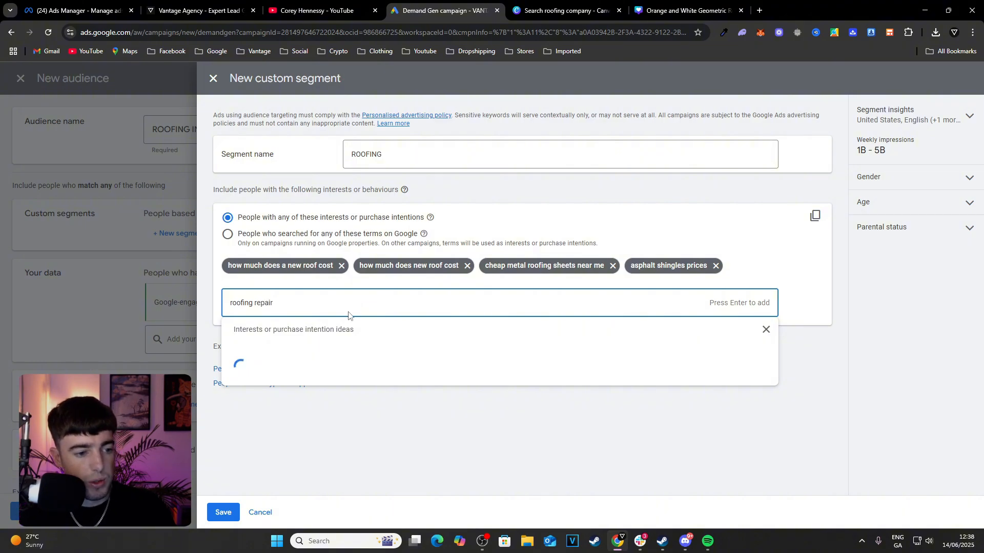
{"action": "left_click", "coordinate": [715, 266]}
{"action": "left_click", "coordinate": [613, 266]}
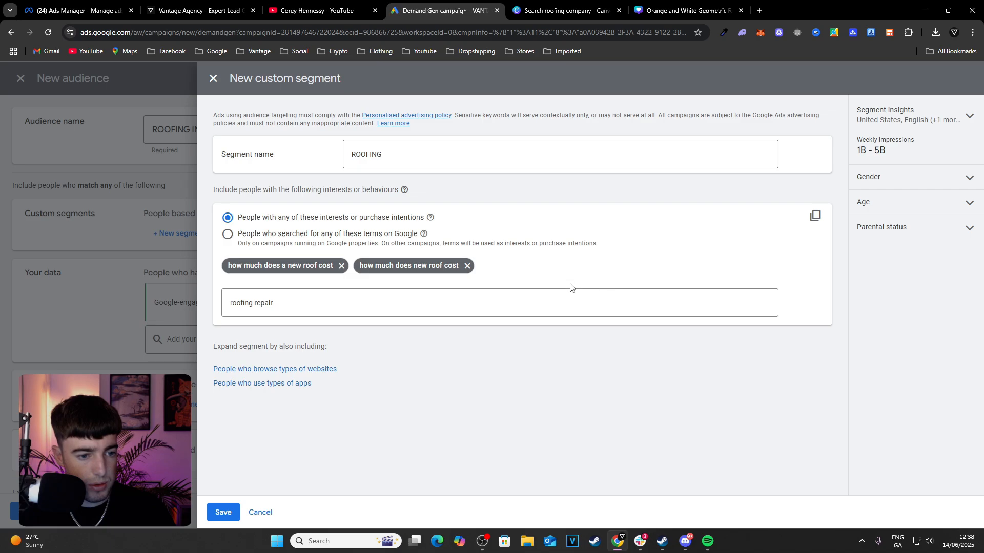
Add the suggested interests "roof repair companies near me", "emergency roof repair near me" and "roof leak repairs" to the segment.
{"action": "left_click", "coordinate": [535, 302]}
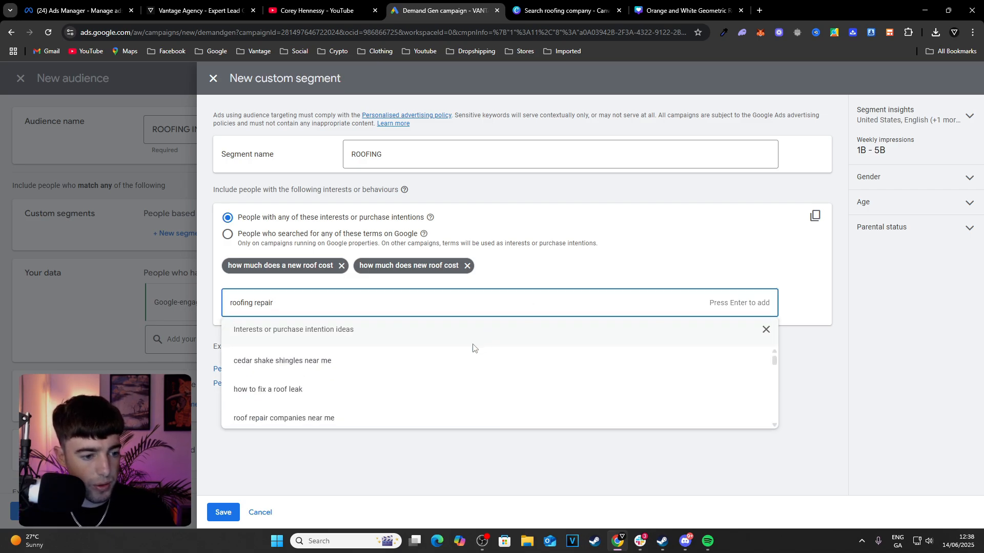
{"action": "scroll", "coordinate": [471, 347], "scroll_direction": "down", "scroll_amount": 2}
{"action": "scroll", "coordinate": [425, 366], "scroll_direction": "up", "scroll_amount": 1}
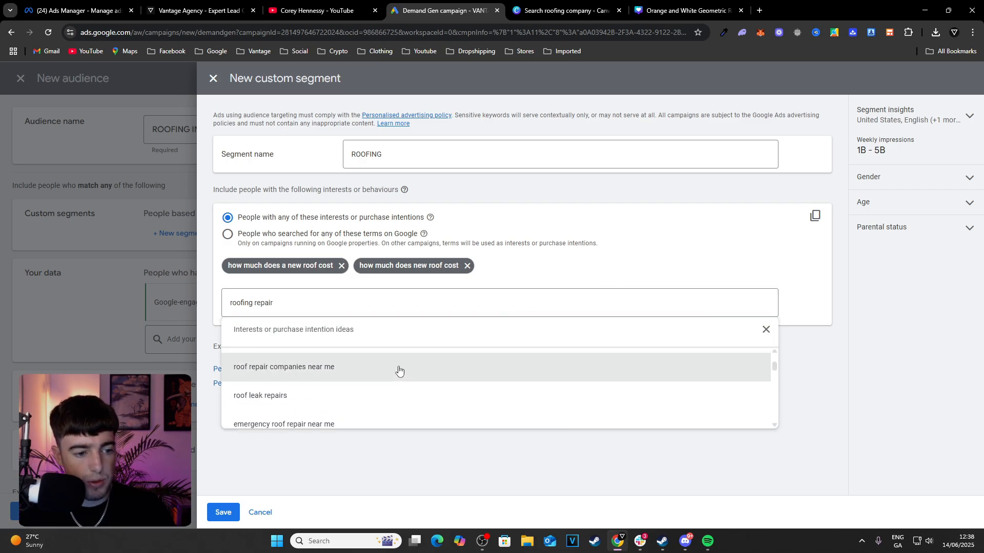
{"action": "left_click", "coordinate": [398, 370]}
{"action": "left_click", "coordinate": [389, 394]}
{"action": "left_click", "coordinate": [376, 365]}
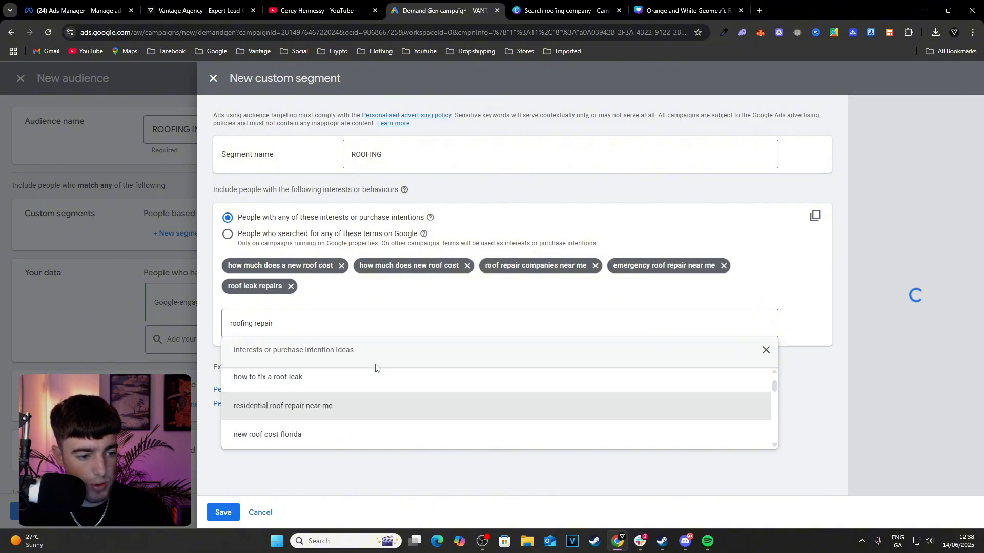
Add "residential roof repair near me", "new roof cost florida", "small roof repair near me" and "metal roof repair near me" to the segment.
{"action": "left_click", "coordinate": [375, 408]}
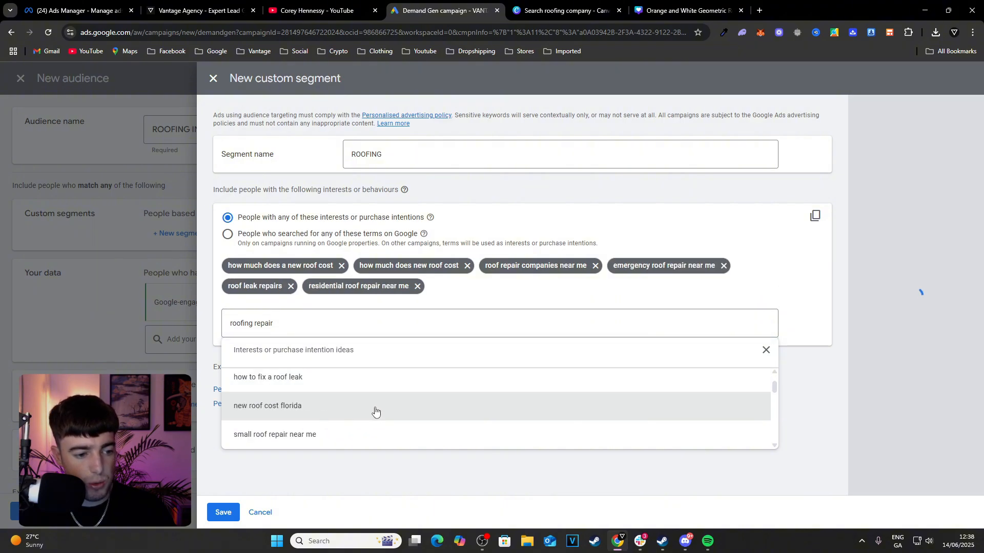
{"action": "left_click", "coordinate": [376, 409]}
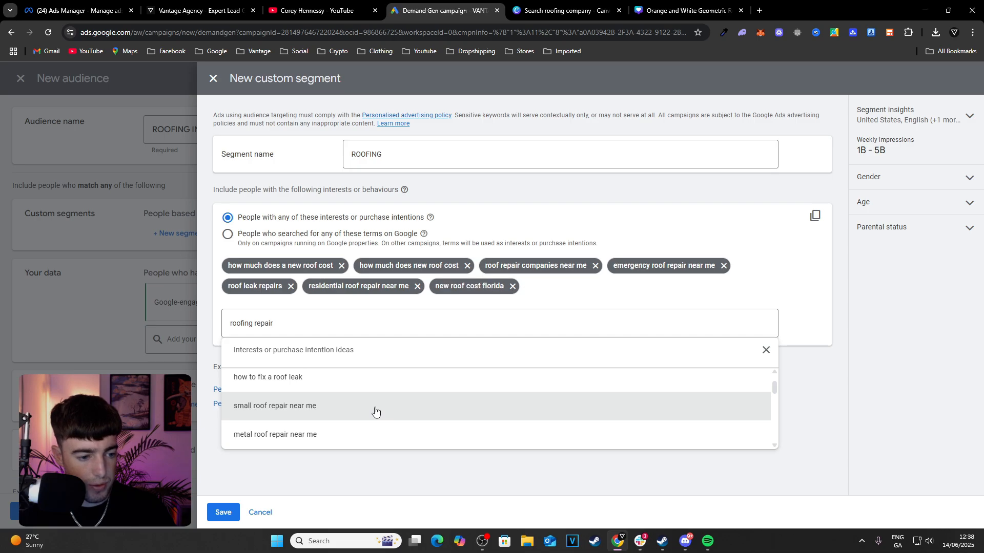
{"action": "left_click", "coordinate": [362, 407]}
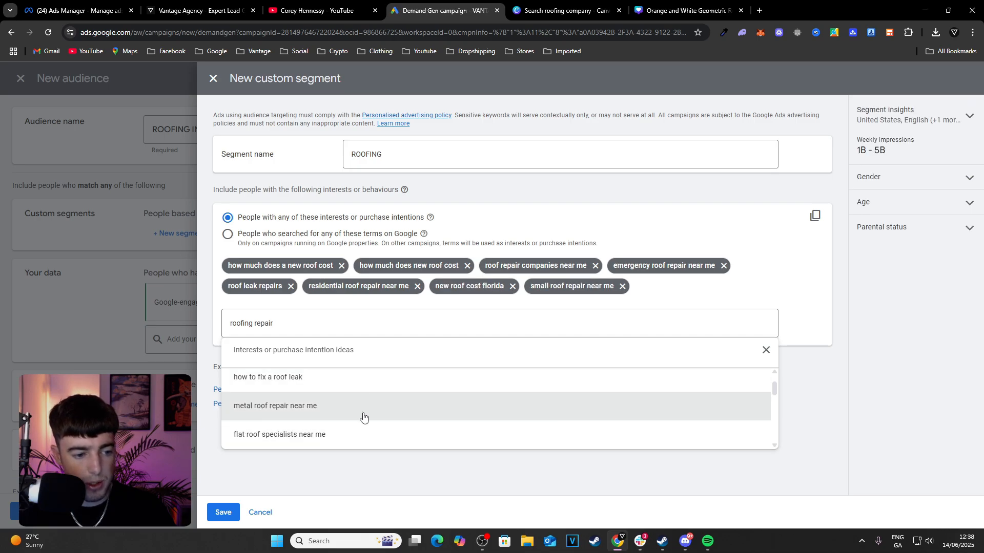
{"action": "left_click", "coordinate": [360, 408]}
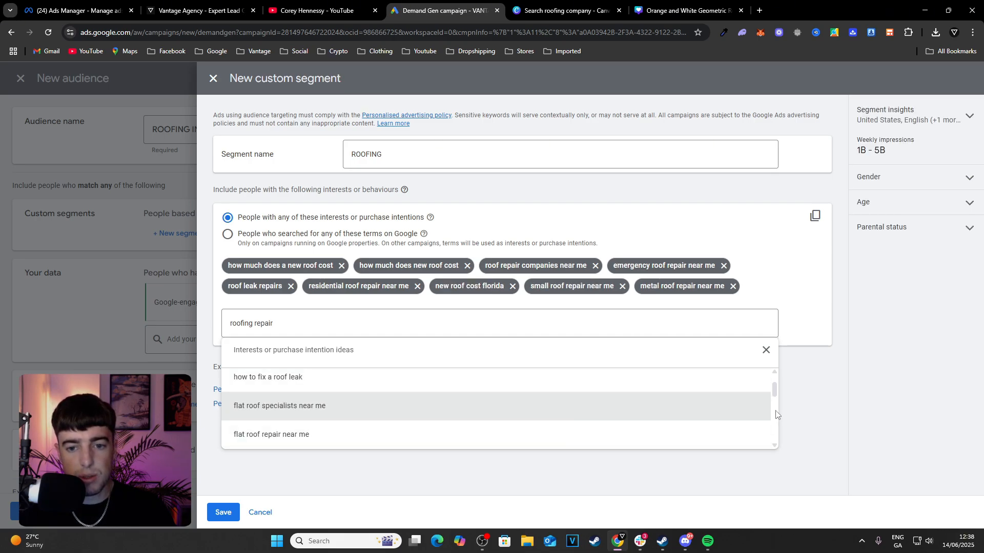
{"action": "left_click", "coordinate": [808, 391]}
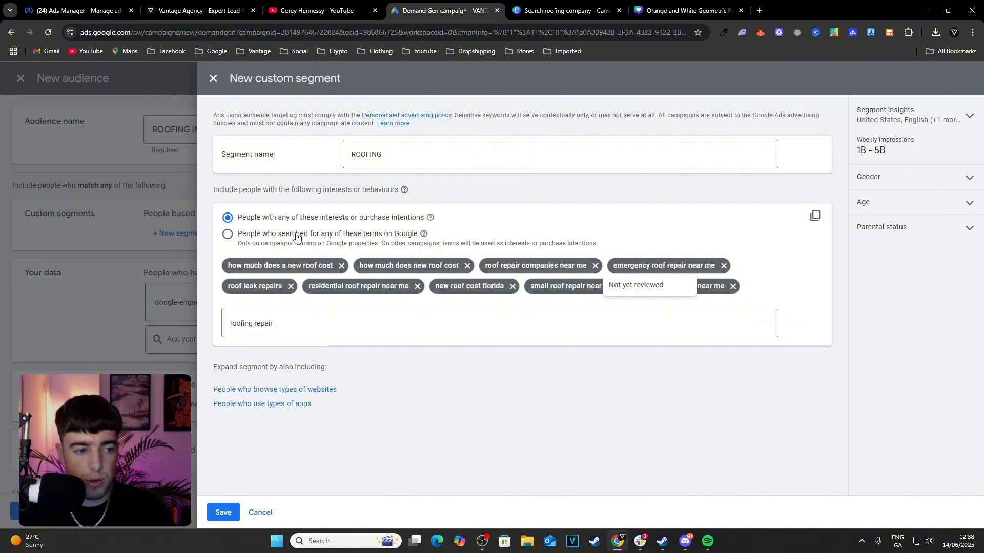
Switch the segment to people who searched for these terms on Google, add "how to fix a roof leak", and save it.
{"action": "left_click", "coordinate": [266, 238]}
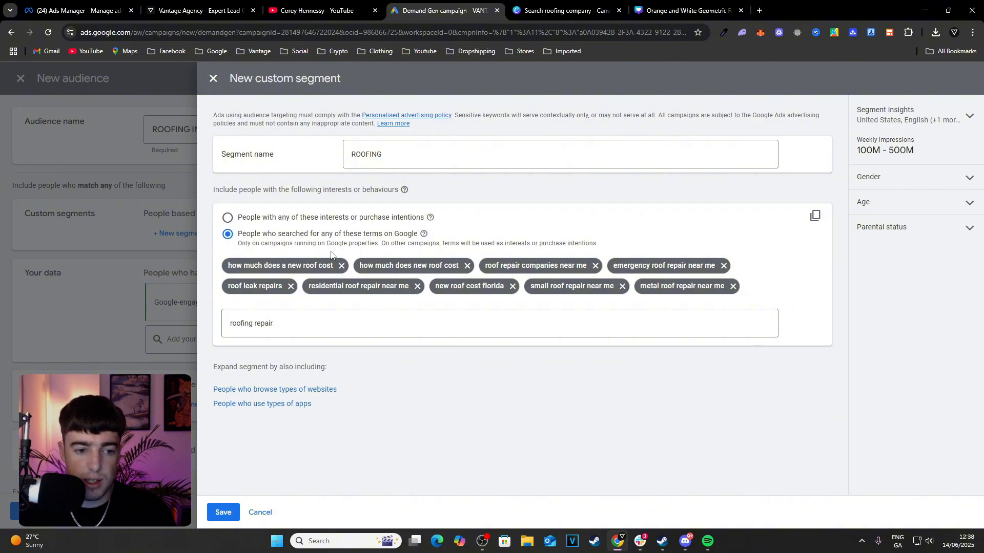
{"action": "left_click", "coordinate": [356, 322]}
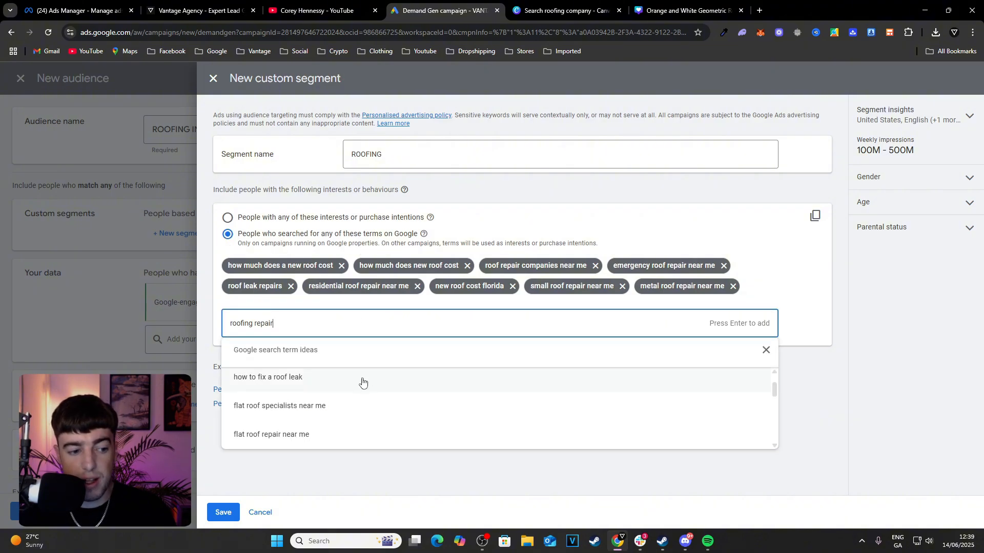
{"action": "left_click", "coordinate": [363, 380]}
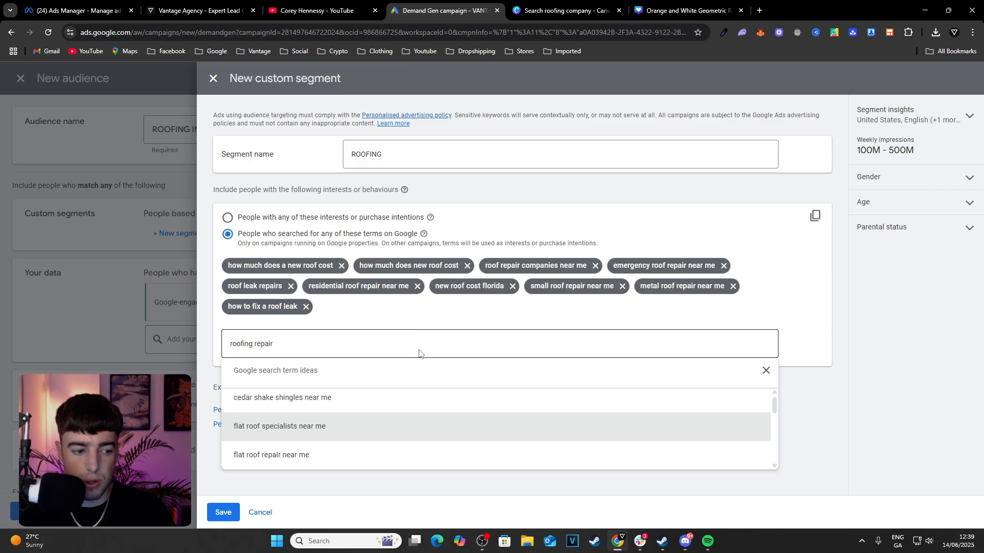
{"action": "left_click", "coordinate": [422, 489]}
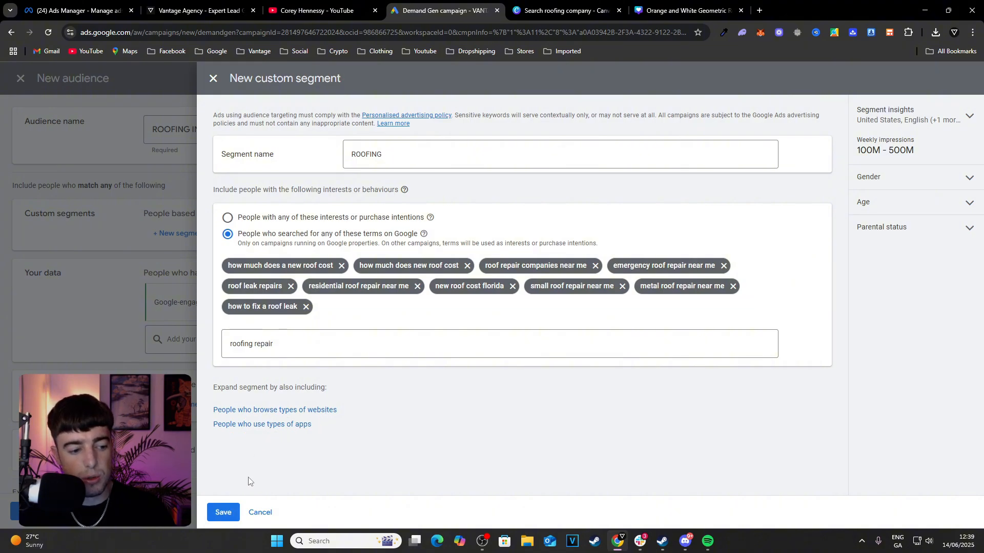
{"action": "left_click", "coordinate": [222, 514]}
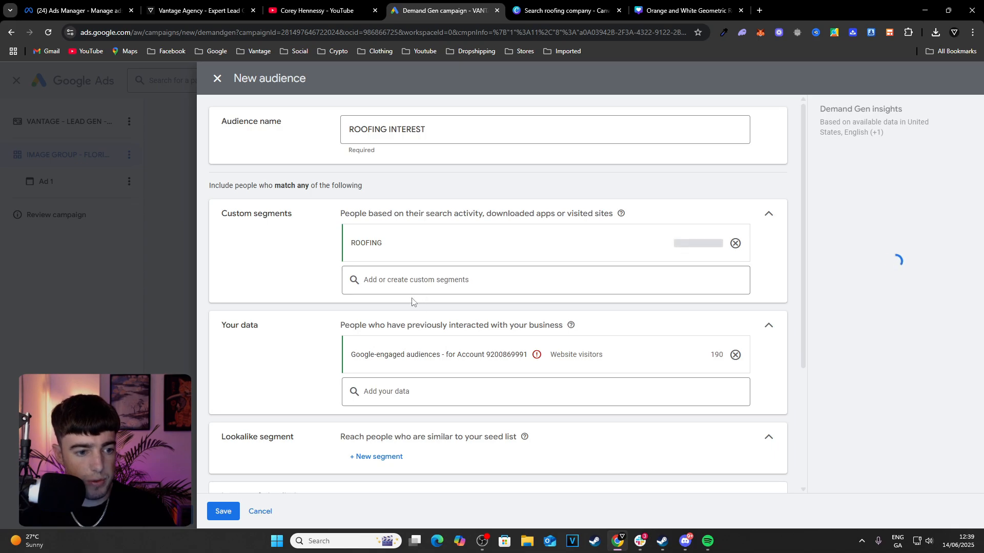
Search interests and detailed demographics for "roofing" and include Roof Installation, Roofing Estimates, Roofing Services and Rubber Roofing in the audience.
{"action": "scroll", "coordinate": [410, 369], "scroll_direction": "down", "scroll_amount": 3}
{"action": "scroll", "coordinate": [389, 378], "scroll_direction": "down", "scroll_amount": 1}
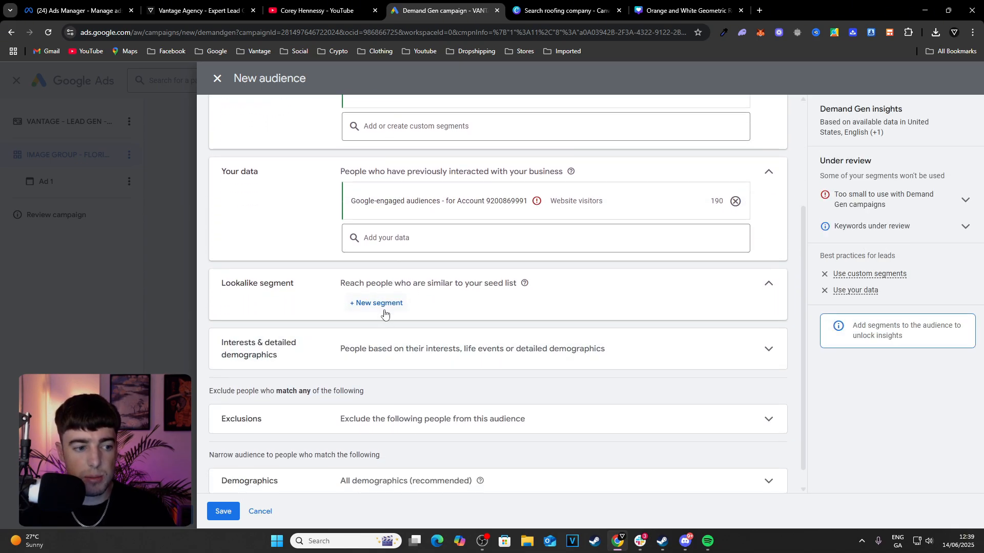
{"action": "scroll", "coordinate": [385, 313], "scroll_direction": "down", "scroll_amount": 1}
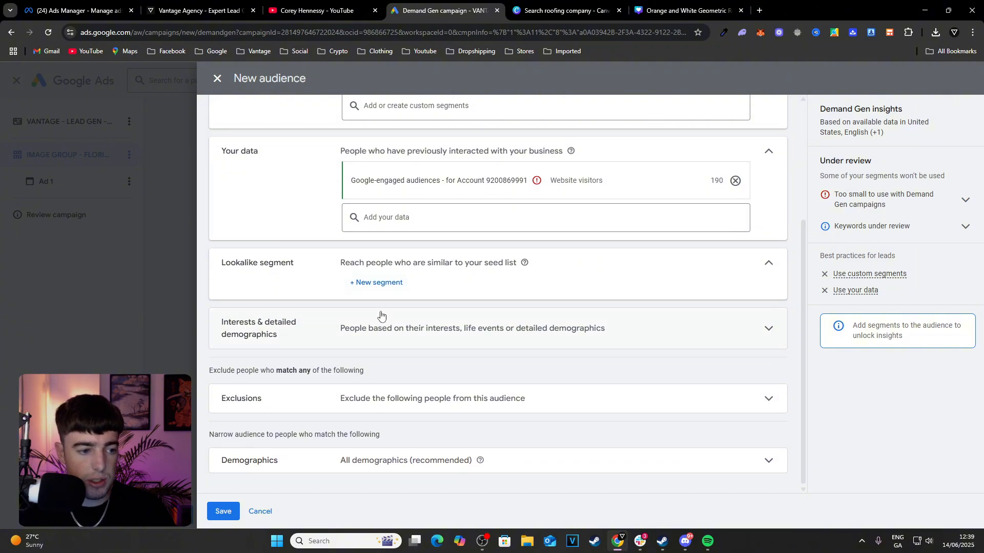
{"action": "left_click", "coordinate": [382, 323]}
{"action": "scroll", "coordinate": [455, 358], "scroll_direction": "down", "scroll_amount": 1}
{"action": "left_click", "coordinate": [473, 333]}
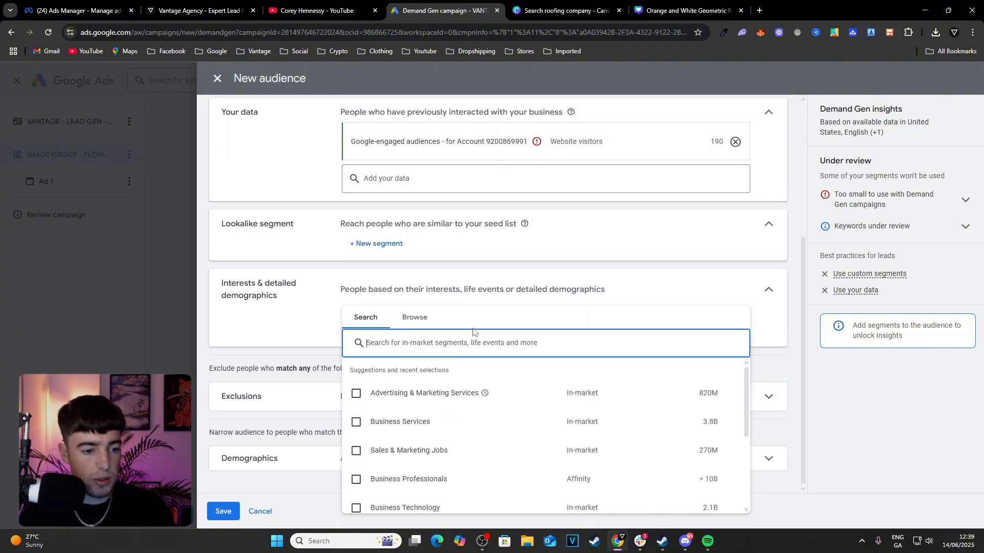
{"action": "type", "text": "roofing"}
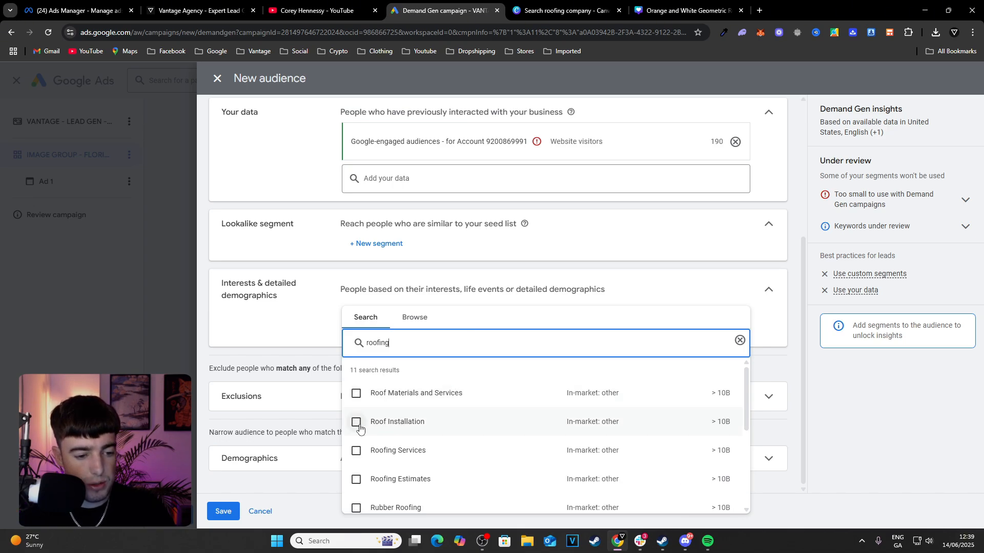
{"action": "left_click", "coordinate": [357, 422]}
{"action": "left_click", "coordinate": [357, 480]}
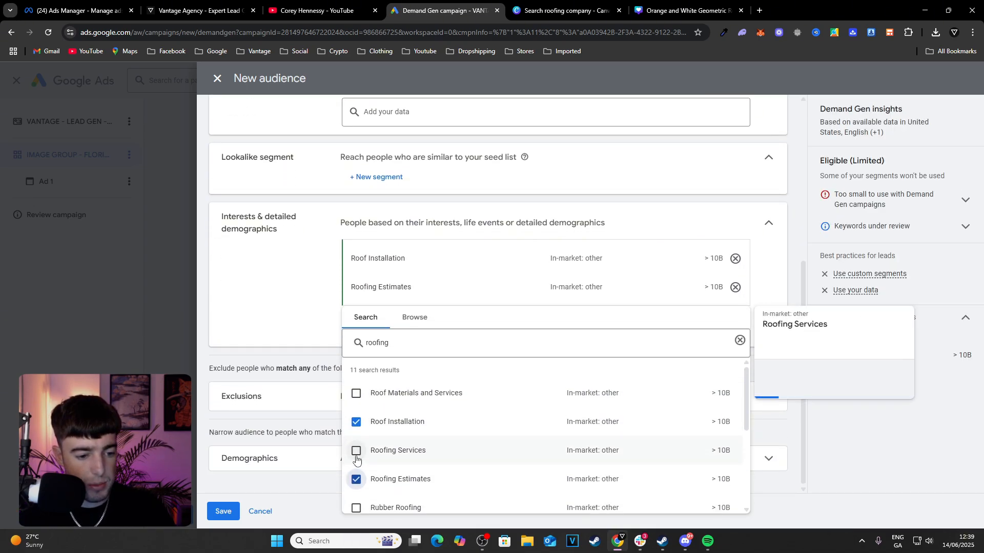
{"action": "left_click", "coordinate": [357, 456]}
{"action": "scroll", "coordinate": [357, 460], "scroll_direction": "down", "scroll_amount": 1}
{"action": "left_click", "coordinate": [356, 457]}
{"action": "scroll", "coordinate": [358, 456], "scroll_direction": "down", "scroll_amount": 1}
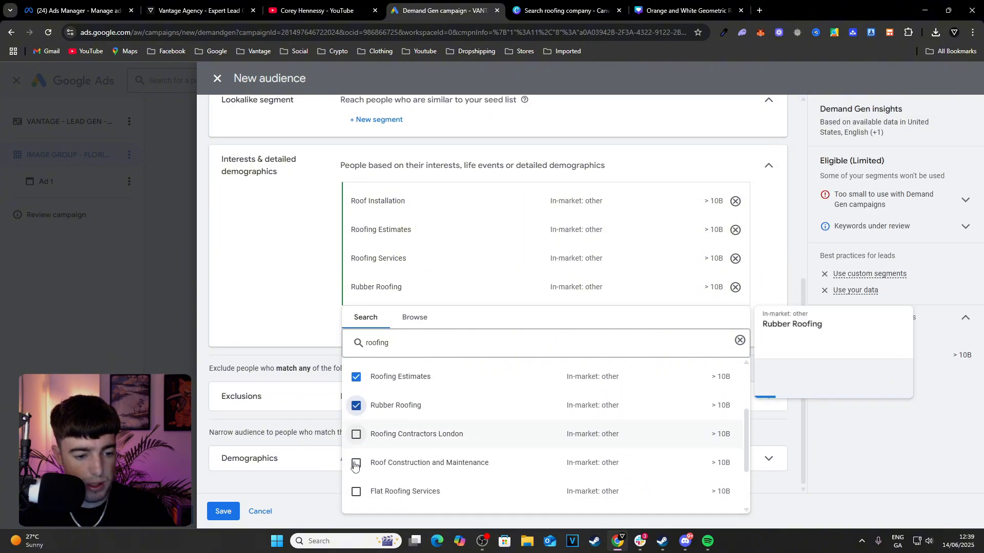
Search the interests for "roofing florida" and include Dallas Home Repair Services in the audience.
{"action": "left_click", "coordinate": [439, 348]}
{"action": "type", "text": "flot"}
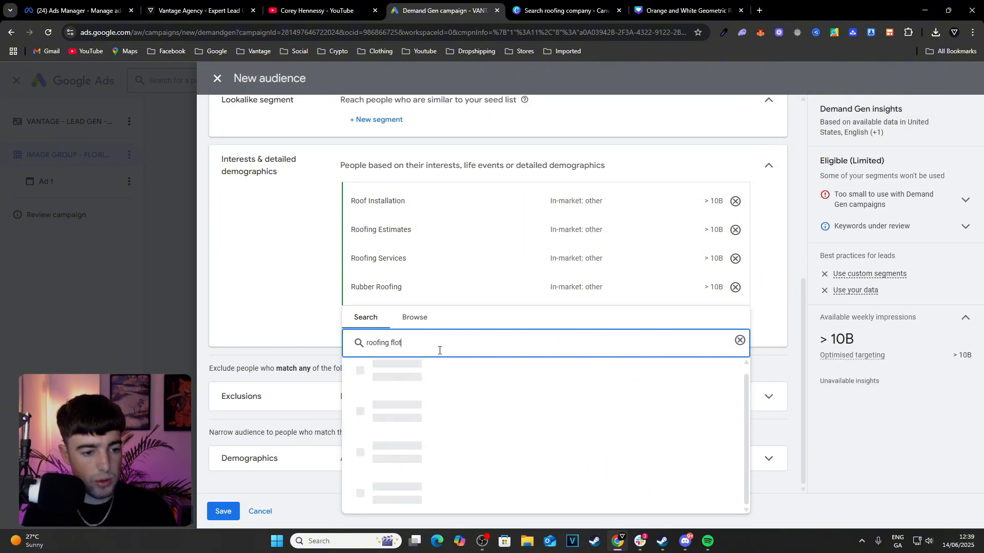
{"action": "key", "text": "BackSpace"}
{"action": "type", "text": "rida"}
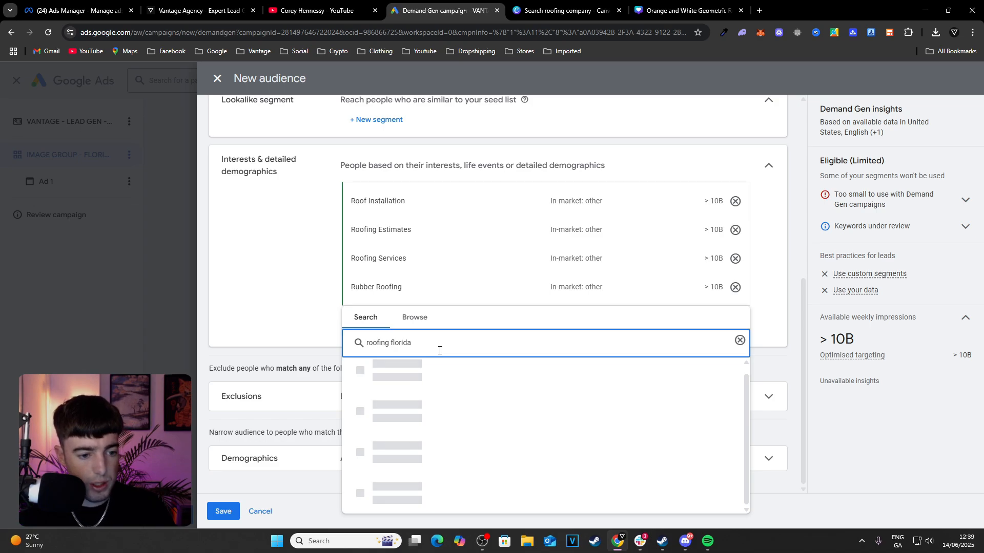
{"action": "scroll", "coordinate": [410, 405], "scroll_direction": "up", "scroll_amount": 3}
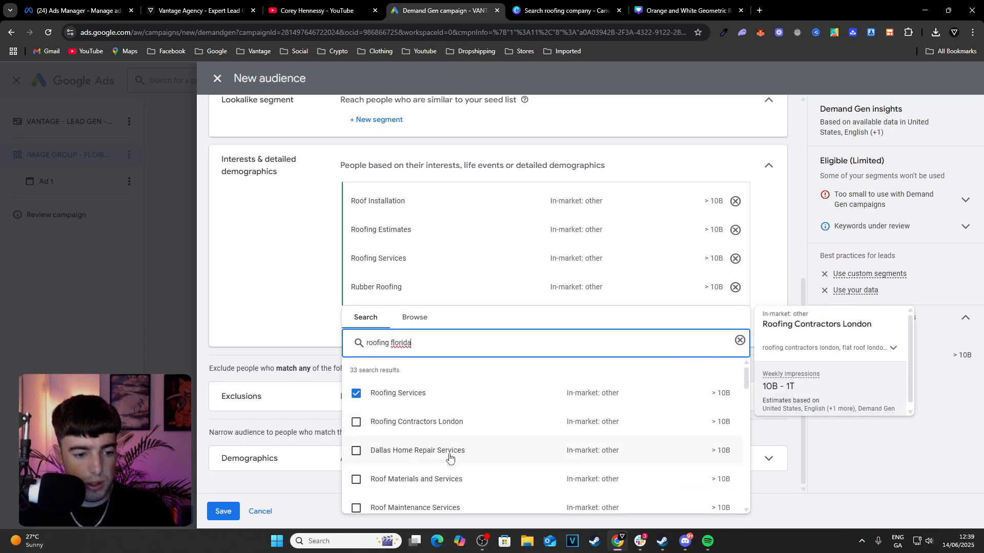
{"action": "left_click", "coordinate": [356, 451]}
{"action": "scroll", "coordinate": [359, 469], "scroll_direction": "down", "scroll_amount": 1}
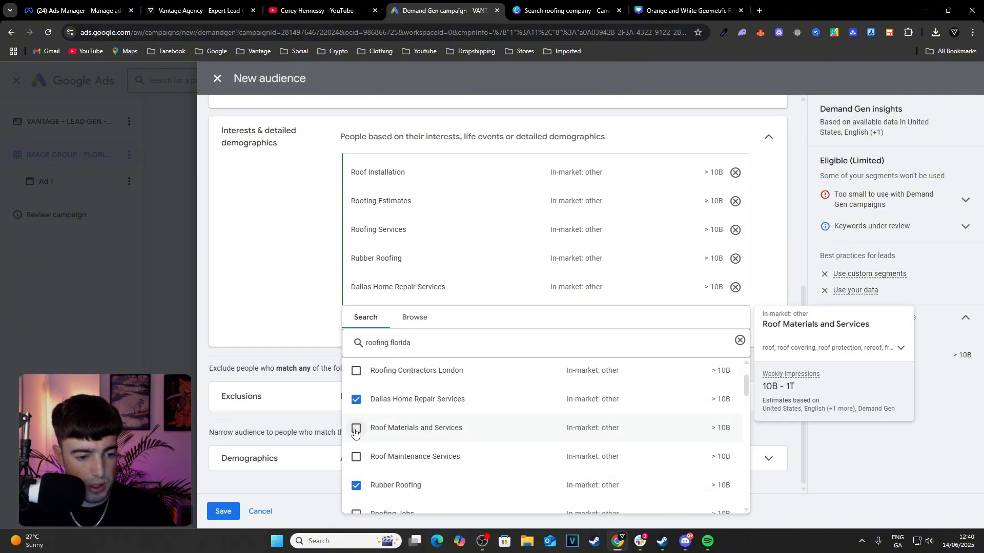
{"action": "scroll", "coordinate": [353, 449], "scroll_direction": "down", "scroll_amount": 1}
{"action": "scroll", "coordinate": [380, 422], "scroll_direction": "up", "scroll_amount": 1}
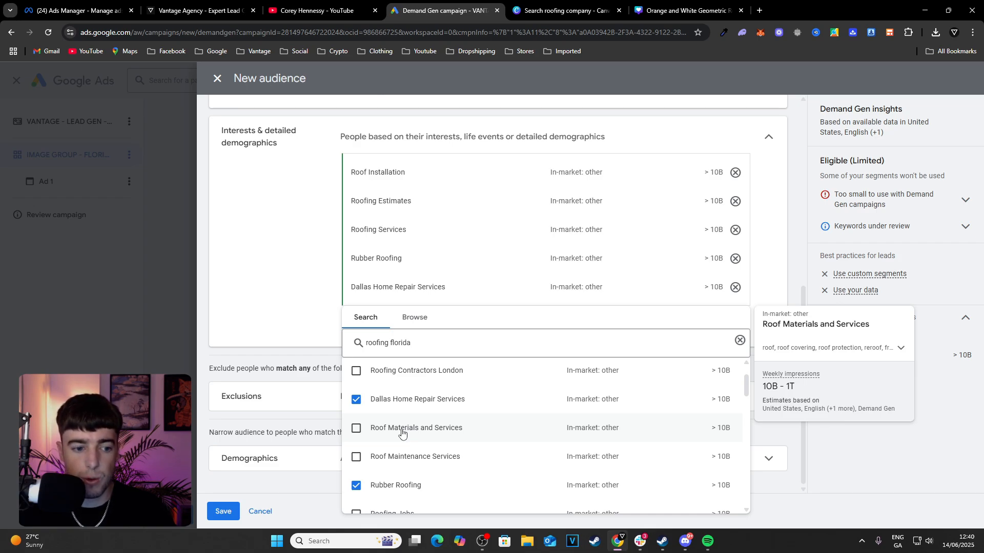
{"action": "left_click", "coordinate": [268, 296]}
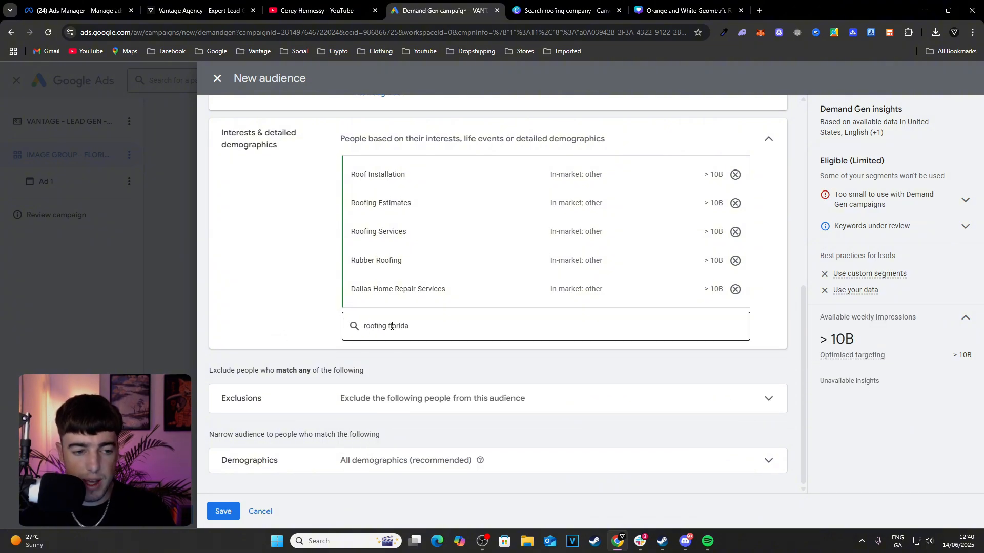
Review the audience's exclusions and its gender and age demographics.
{"action": "left_click", "coordinate": [417, 398]}
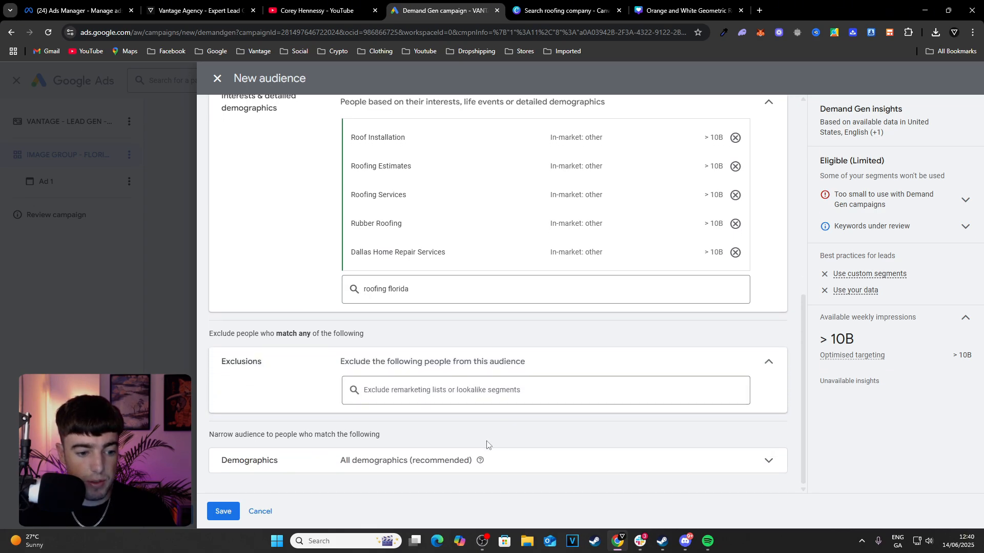
{"action": "left_click", "coordinate": [498, 465]}
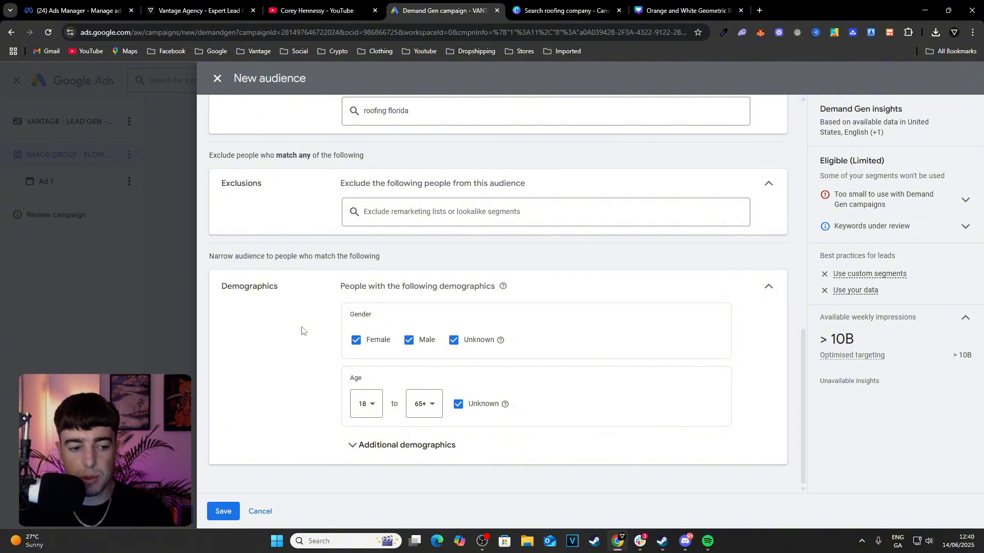
Check the age, parental status and household income demographics, then save the audience with every age and income range included.
{"action": "left_click", "coordinate": [364, 410]}
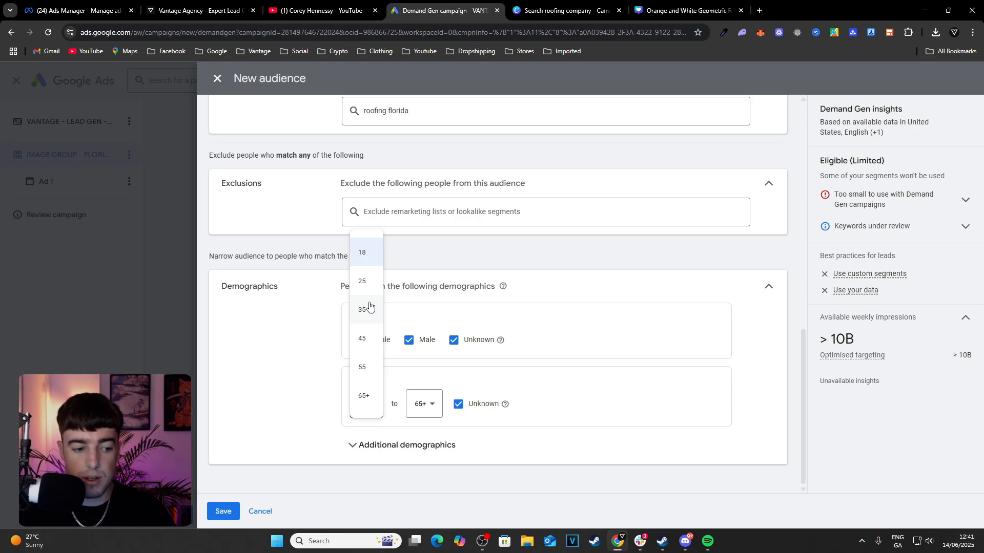
{"action": "left_click", "coordinate": [328, 381]}
{"action": "left_click", "coordinate": [369, 449]}
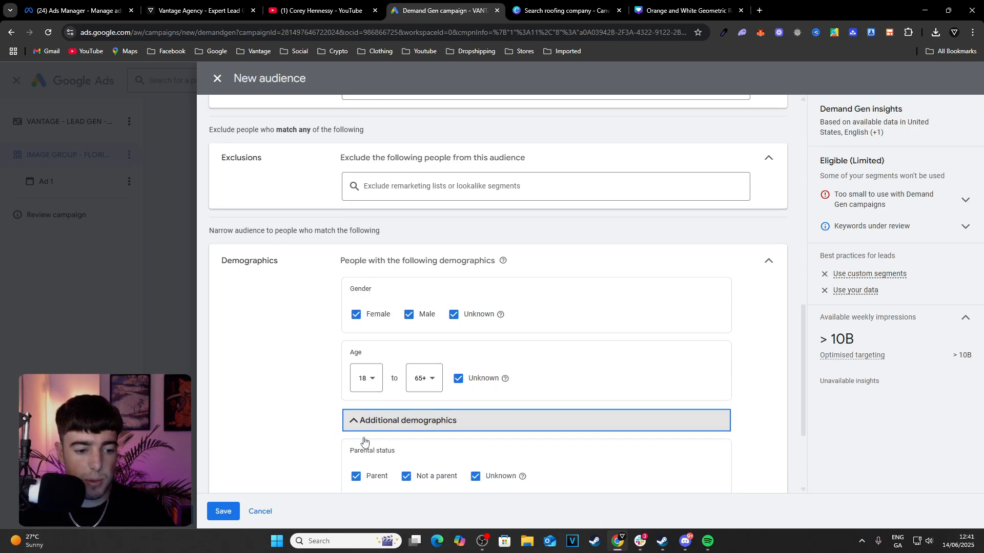
{"action": "scroll", "coordinate": [377, 421], "scroll_direction": "down", "scroll_amount": 1}
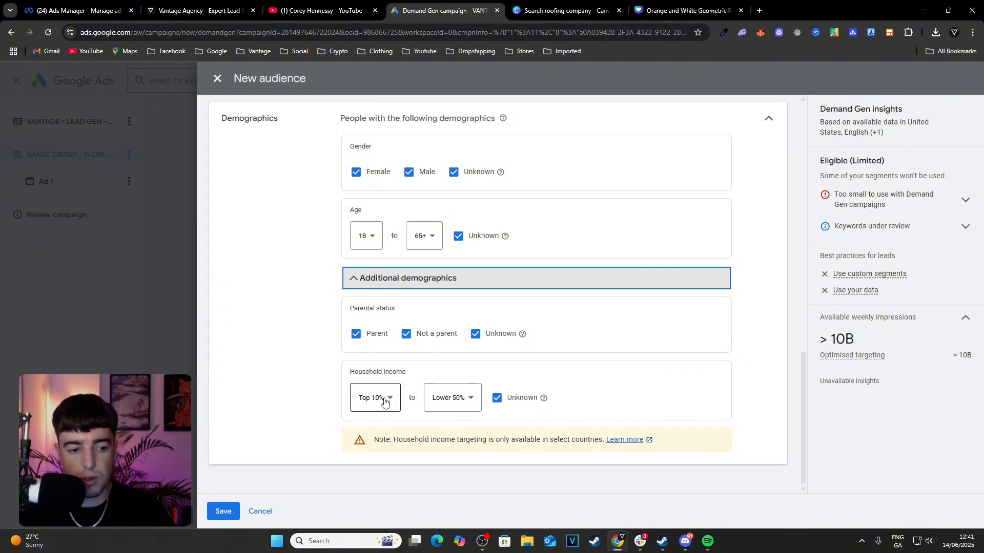
{"action": "left_click", "coordinate": [439, 404]}
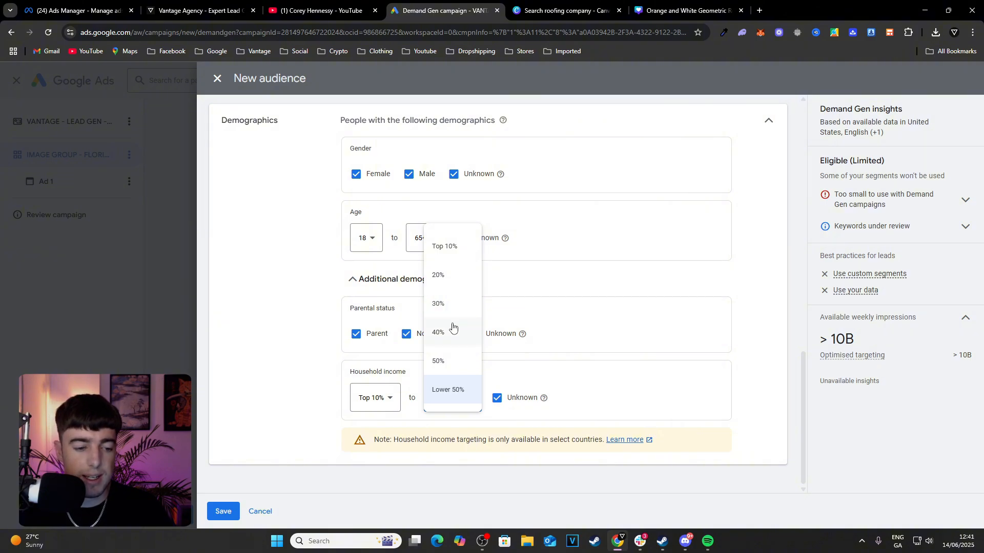
{"action": "left_click", "coordinate": [564, 360]}
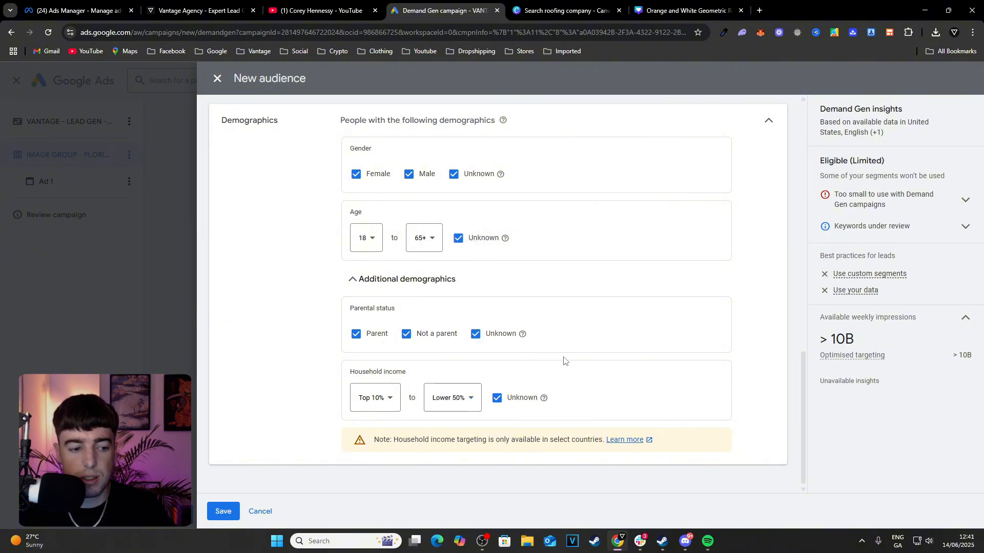
{"action": "left_click", "coordinate": [226, 511]}
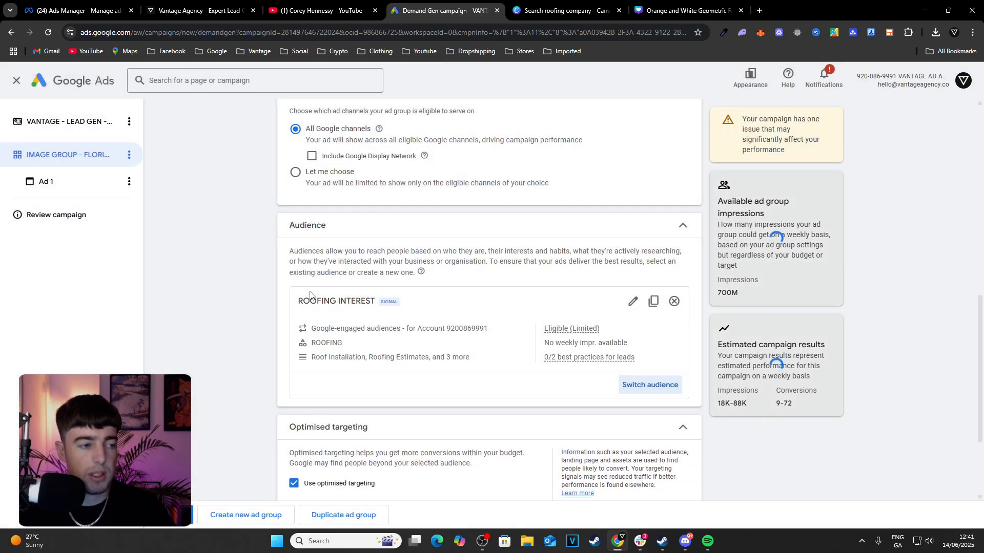
Review the ad group's audience summary, optimised targeting and URL options.
{"action": "scroll", "coordinate": [295, 237], "scroll_direction": "down", "scroll_amount": 2}
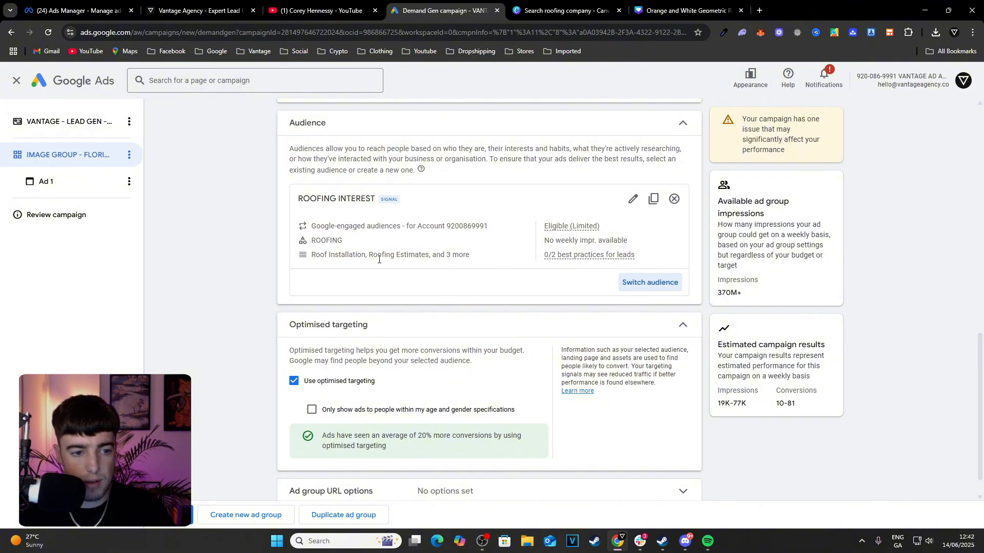
{"action": "scroll", "coordinate": [556, 292], "scroll_direction": "down", "scroll_amount": 1}
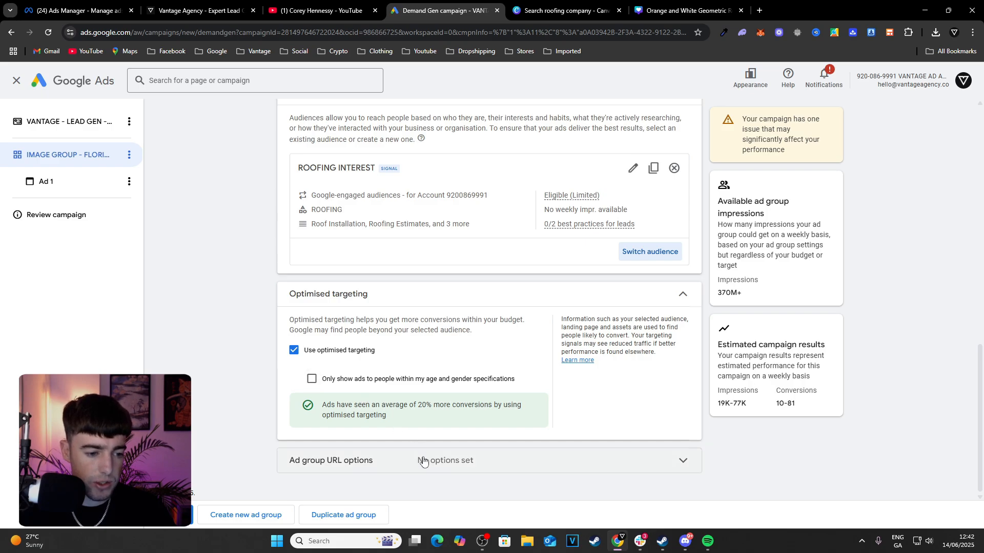
{"action": "left_click", "coordinate": [440, 461]}
{"action": "scroll", "coordinate": [389, 420], "scroll_direction": "down", "scroll_amount": 3}
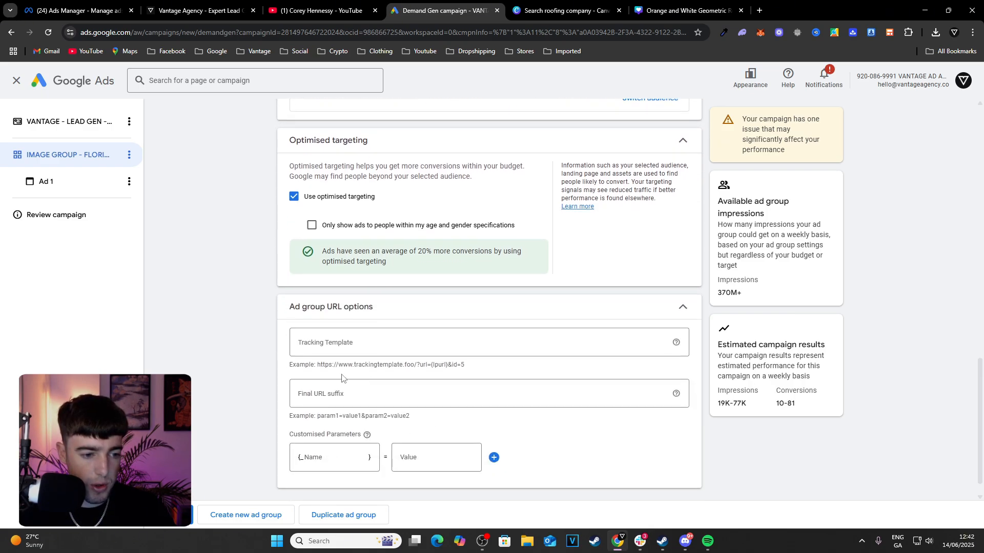
{"action": "scroll", "coordinate": [326, 385], "scroll_direction": "down", "scroll_amount": 1}
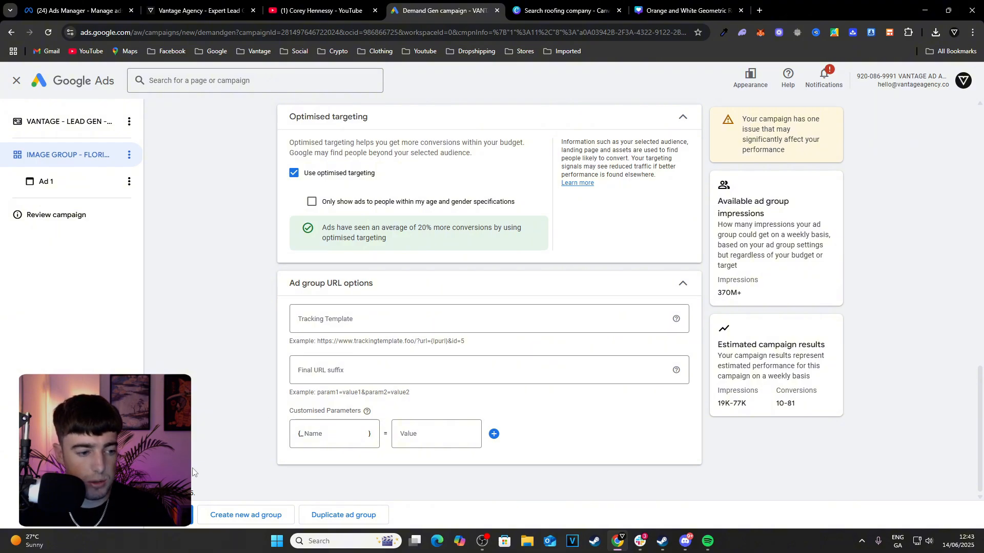
Open the image ad group's first ad and rename it "IMAGE 1".
{"action": "left_click", "coordinate": [77, 182]}
{"action": "key", "text": "super"}
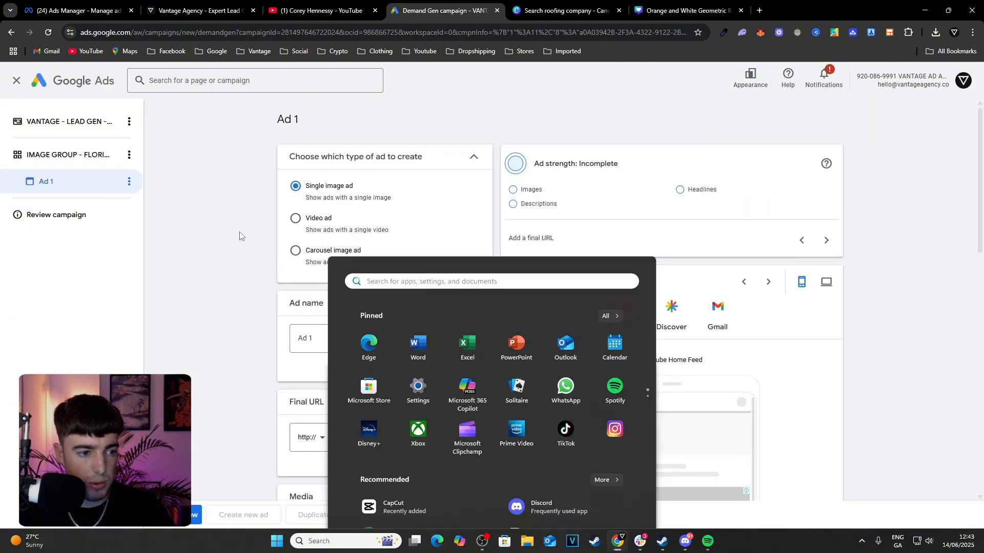
{"action": "key", "text": "super"}
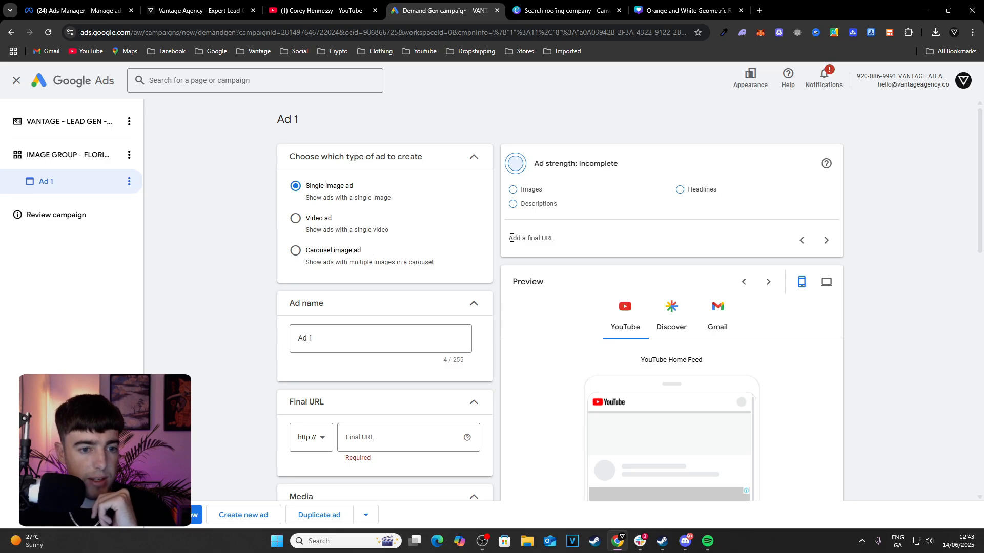
{"action": "left_click", "coordinate": [375, 340]}
{"action": "key", "text": "ctrl+a"}
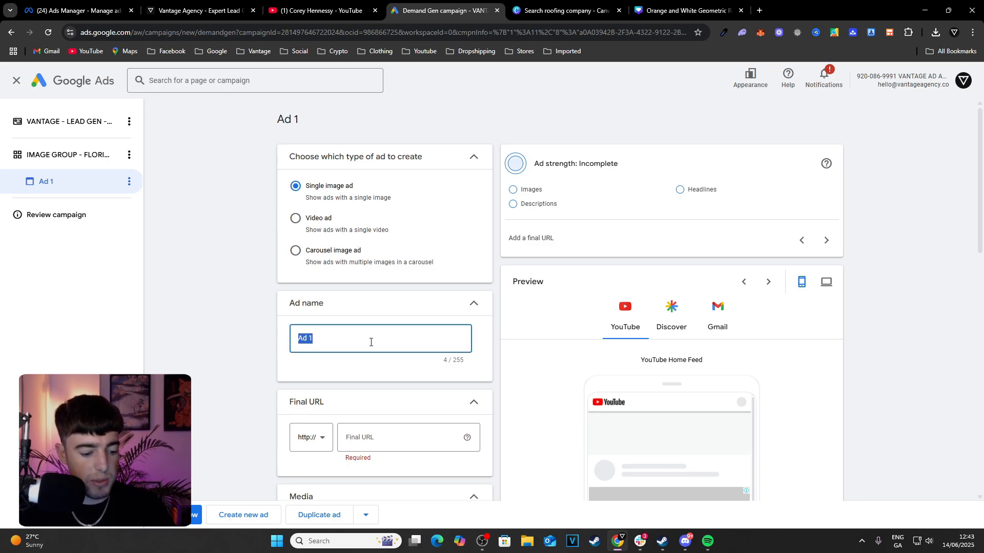
{"action": "type", "text": "IMAGE"}
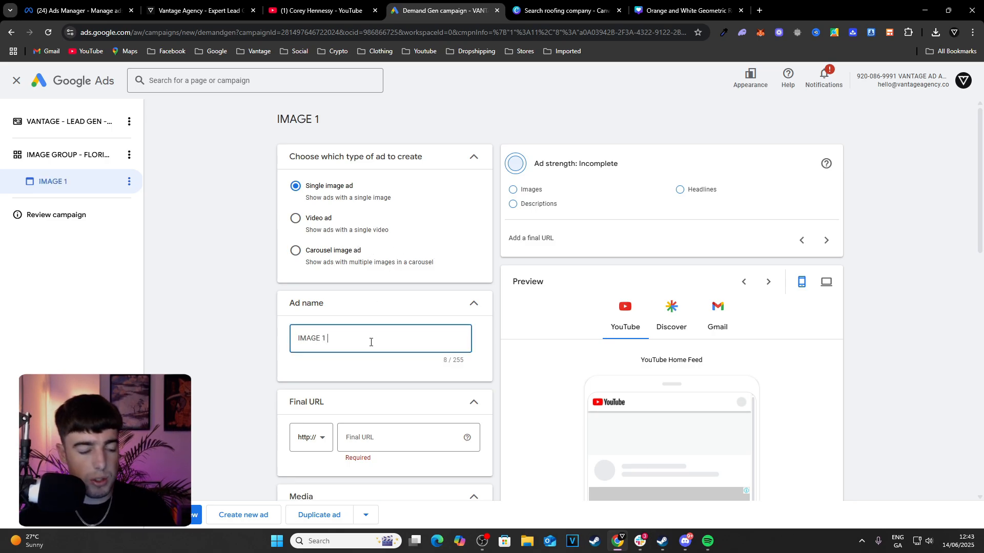
{"action": "left_click", "coordinate": [260, 342]}
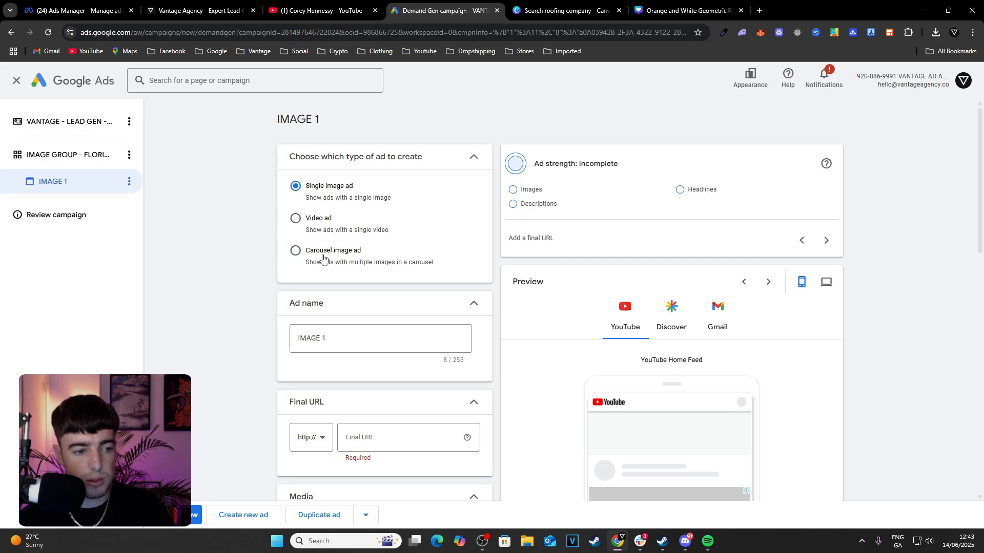
{"action": "scroll", "coordinate": [359, 264], "scroll_direction": "down", "scroll_amount": 2}
{"action": "scroll", "coordinate": [328, 231], "scroll_direction": "up", "scroll_amount": 2}
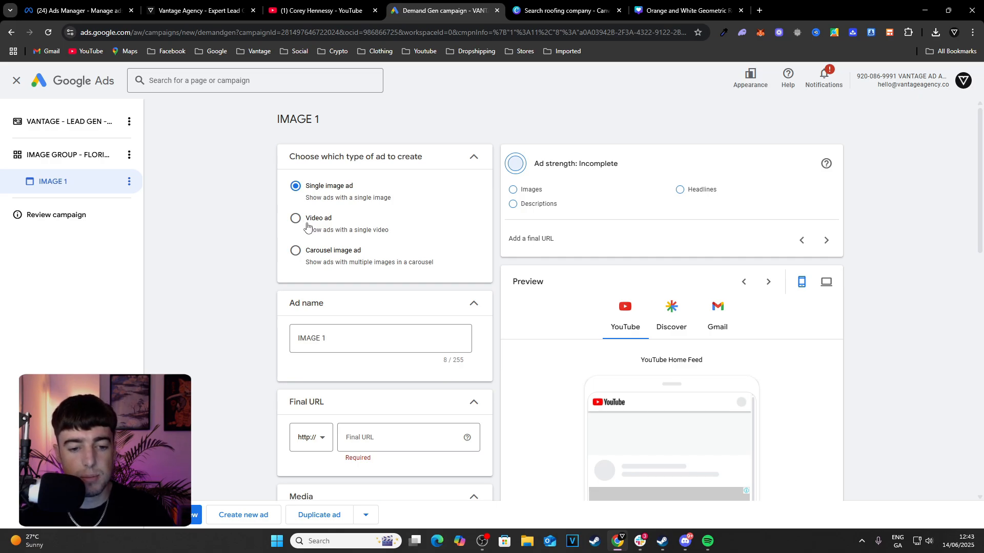
{"action": "scroll", "coordinate": [295, 275], "scroll_direction": "down", "scroll_amount": 2}
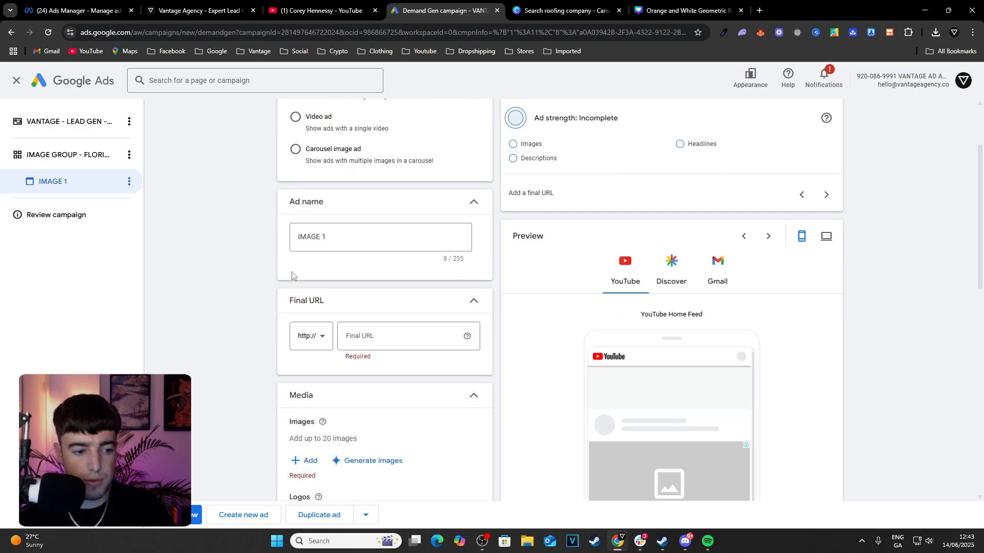
{"action": "left_click", "coordinate": [377, 338]}
{"action": "type", "text": "A"}
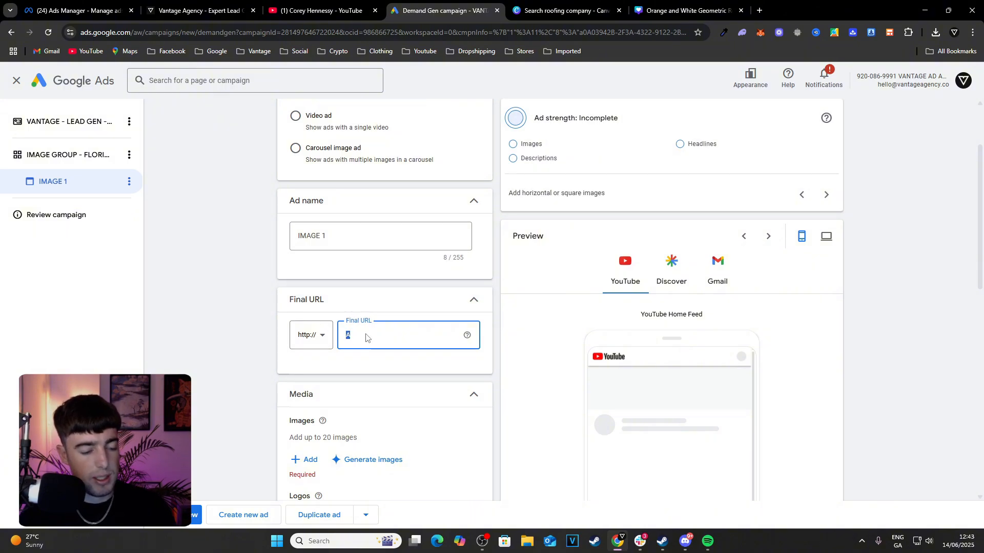
{"action": "type", "text": "antagea"}
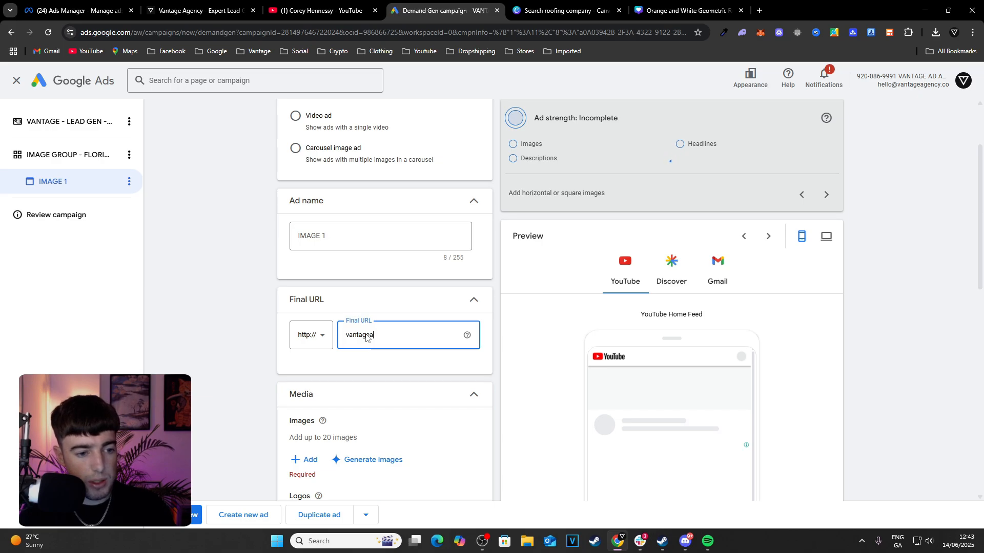
{"action": "type", "text": "gency"}
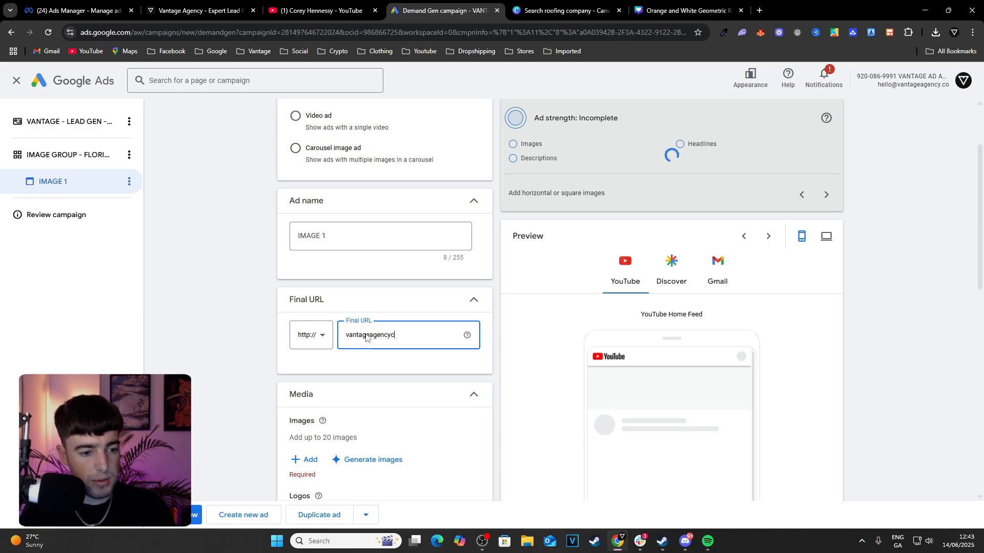
{"action": "type", "text": ".co"}
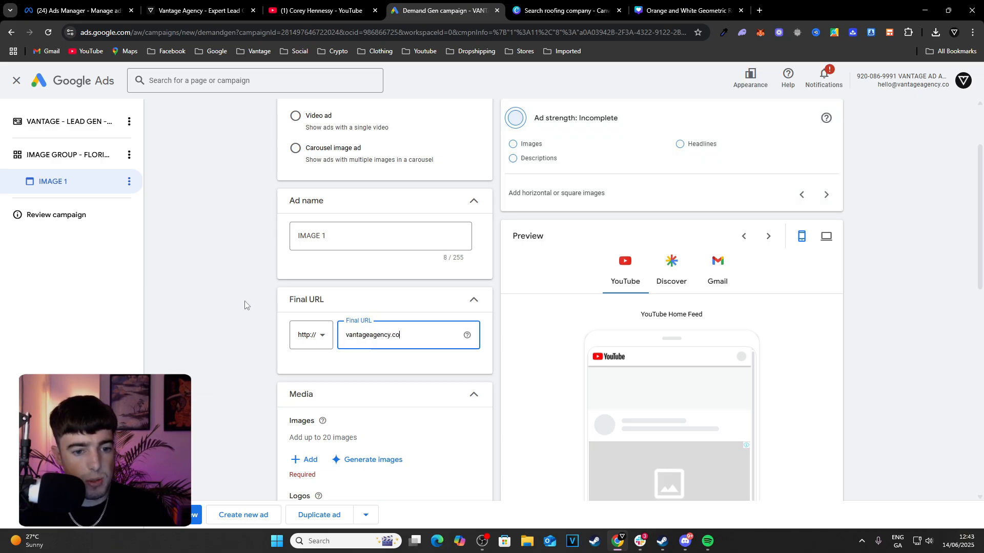
{"action": "left_click", "coordinate": [238, 303]}
{"action": "left_click", "coordinate": [310, 336]}
{"action": "left_click", "coordinate": [306, 369]}
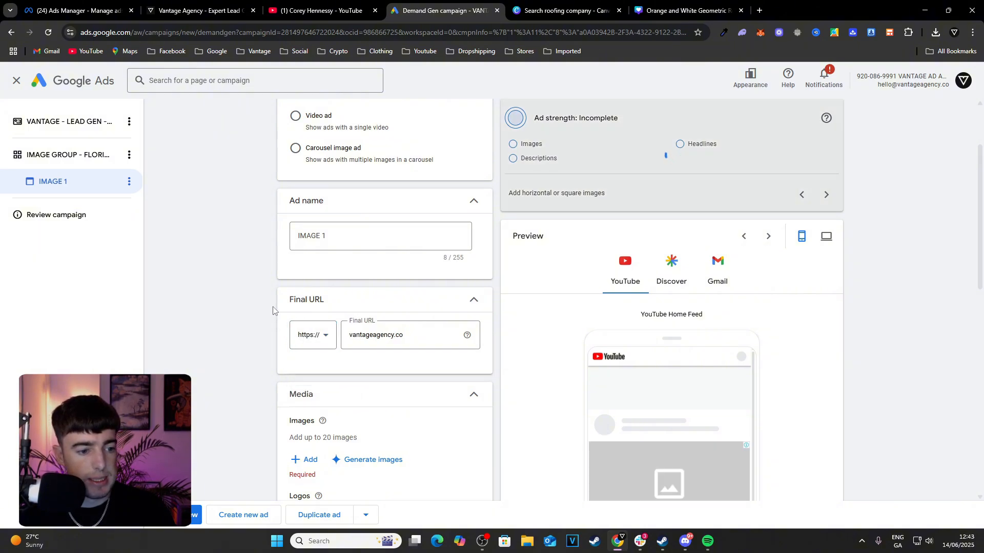
Upload the "Orange and White Geometric Roofing Company Business Instagram Post.png" file from Downloads and save it as the ad's image.
{"action": "scroll", "coordinate": [356, 294], "scroll_direction": "down", "scroll_amount": 3}
{"action": "scroll", "coordinate": [289, 302], "scroll_direction": "up", "scroll_amount": 2}
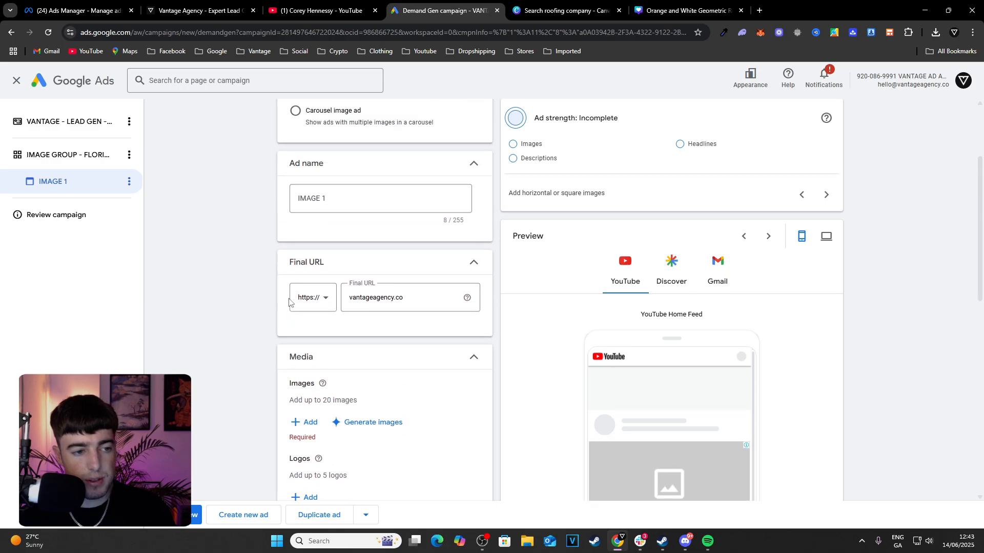
{"action": "scroll", "coordinate": [289, 302], "scroll_direction": "up", "scroll_amount": 3}
{"action": "scroll", "coordinate": [377, 256], "scroll_direction": "down", "scroll_amount": 4}
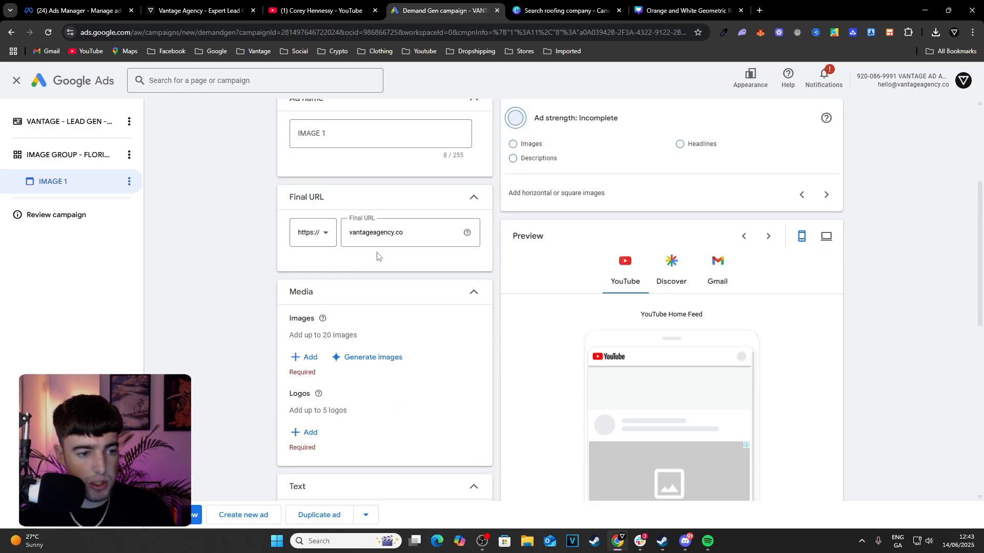
{"action": "left_click", "coordinate": [305, 357]}
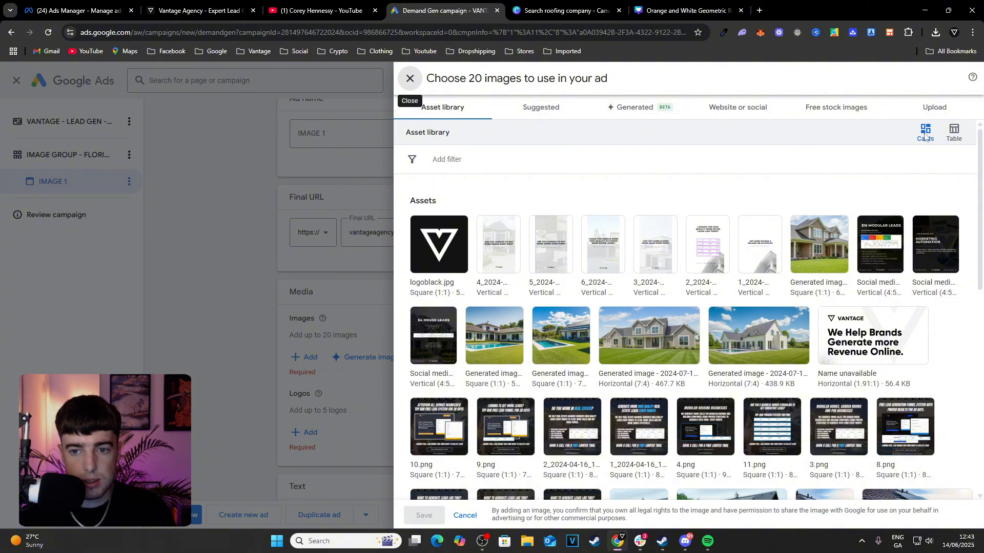
{"action": "left_click", "coordinate": [933, 107]}
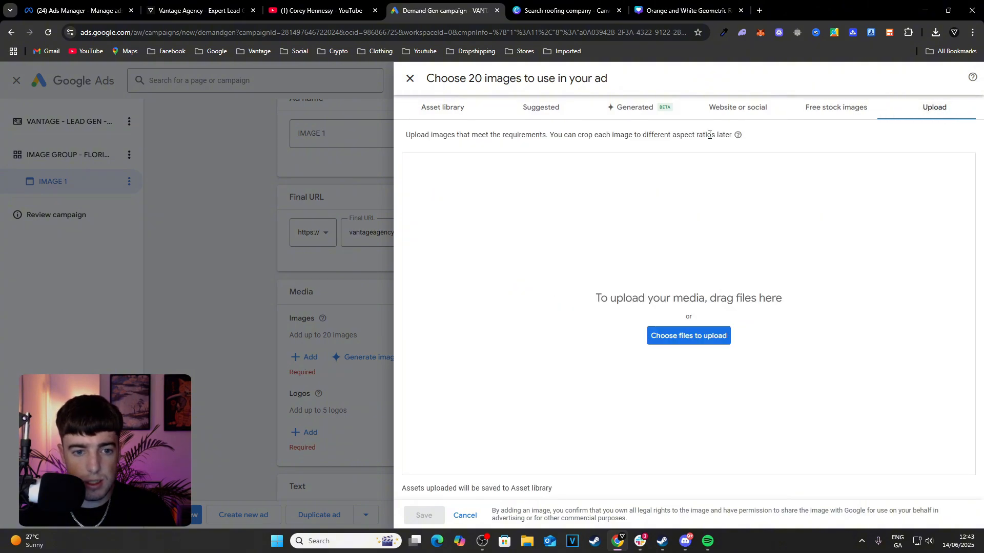
{"action": "left_click", "coordinate": [702, 343]}
{"action": "left_click", "coordinate": [126, 121]}
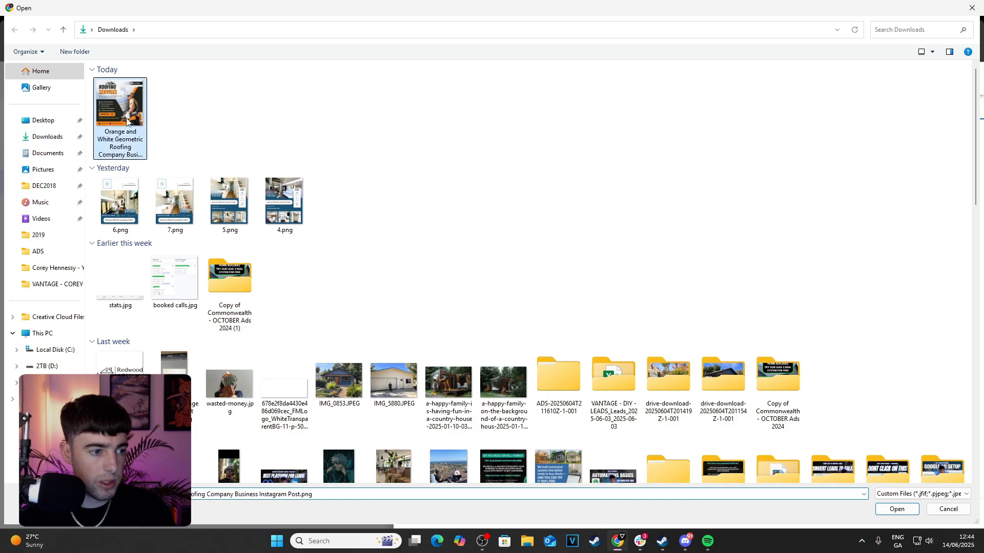
{"action": "left_click", "coordinate": [895, 510]}
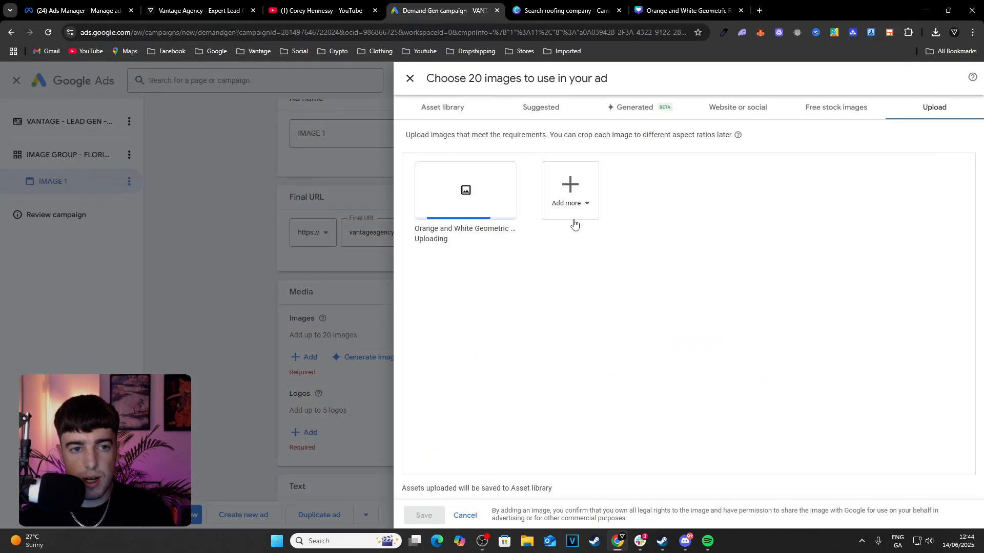
{"action": "left_click", "coordinate": [567, 10]}
{"action": "left_click", "coordinate": [429, 11]}
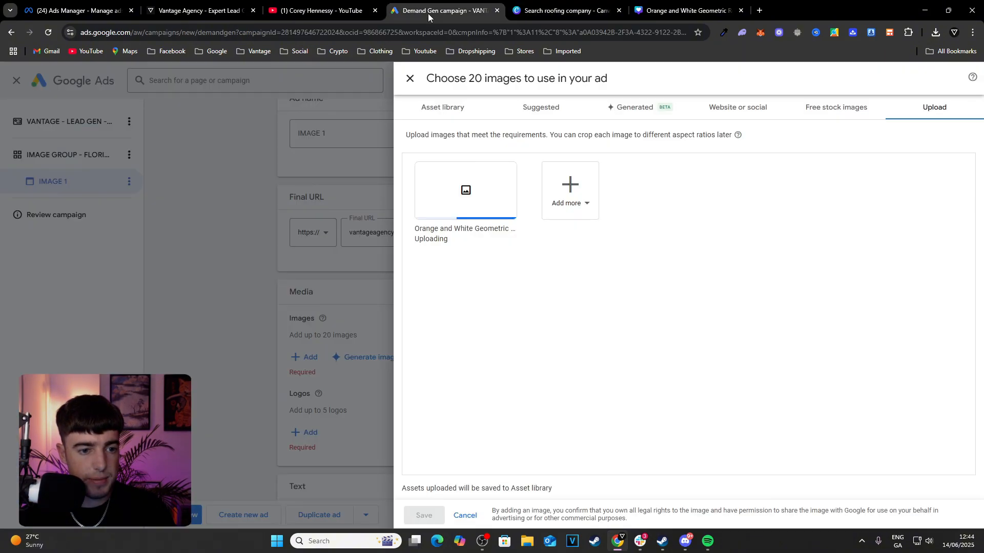
{"action": "left_click", "coordinate": [419, 516]}
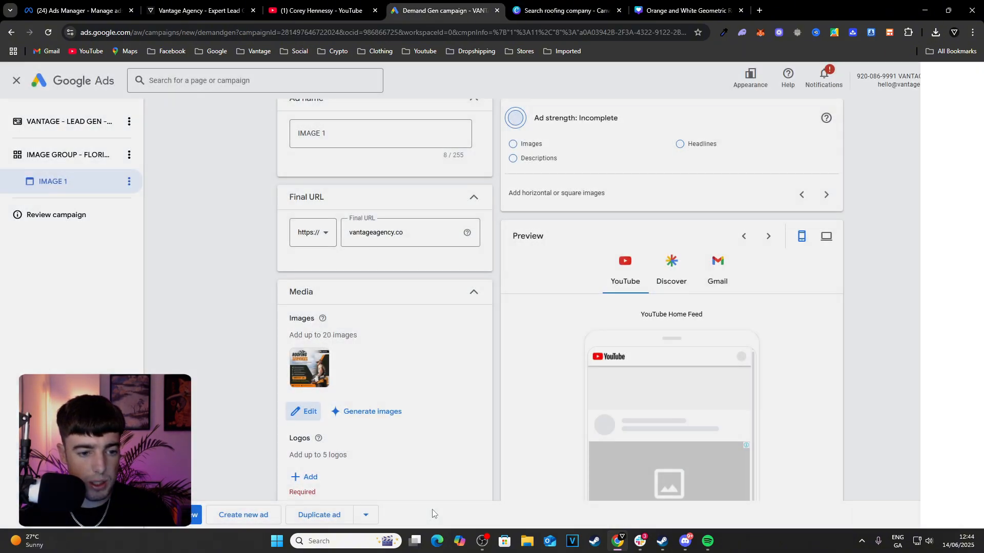
Examine how the roofing image ad looks in the mobile YouTube Home Feed and Watch previews.
{"action": "scroll", "coordinate": [484, 309], "scroll_direction": "down", "scroll_amount": 1}
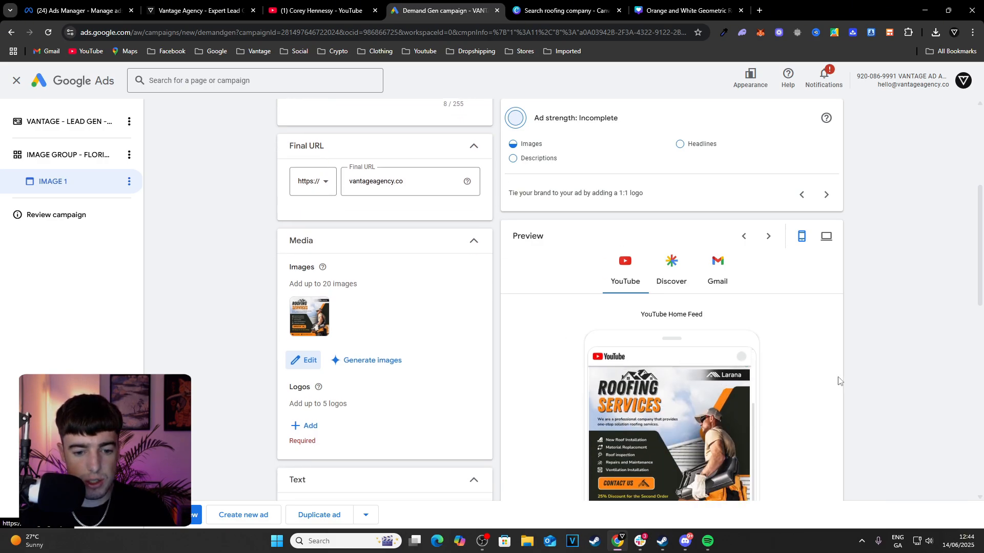
{"action": "scroll", "coordinate": [836, 379], "scroll_direction": "down", "scroll_amount": 3}
{"action": "scroll", "coordinate": [847, 349], "scroll_direction": "up", "scroll_amount": 3}
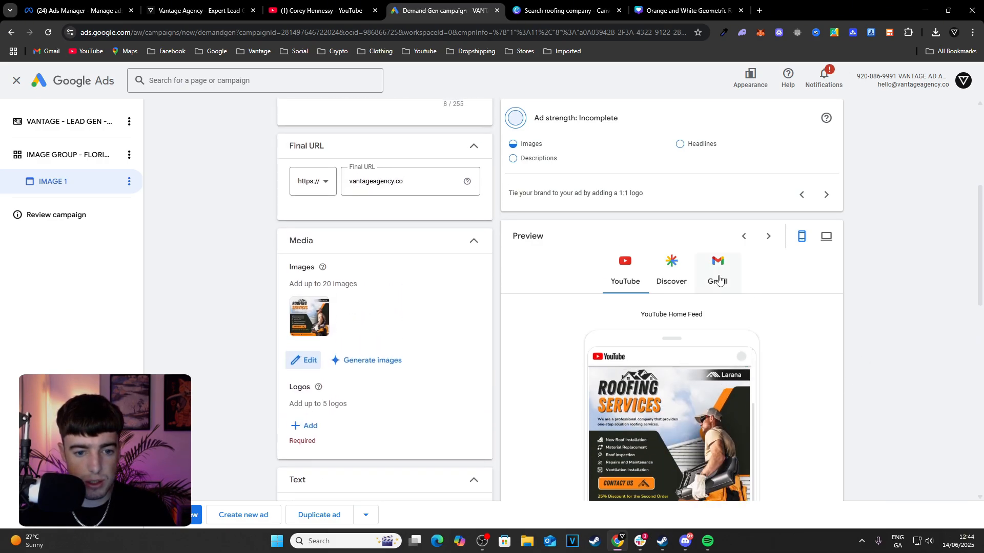
{"action": "left_click", "coordinate": [768, 236]}
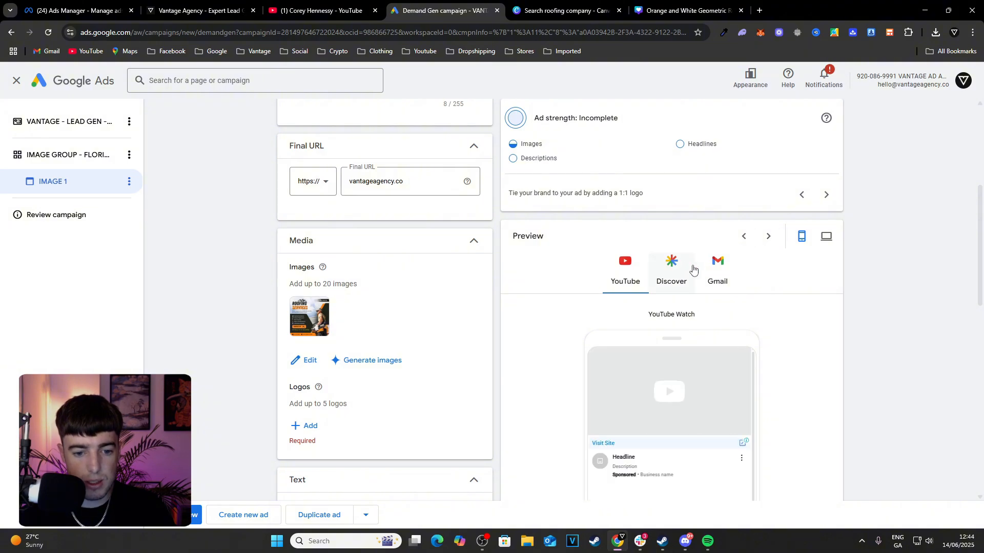
{"action": "scroll", "coordinate": [760, 359], "scroll_direction": "down", "scroll_amount": 2}
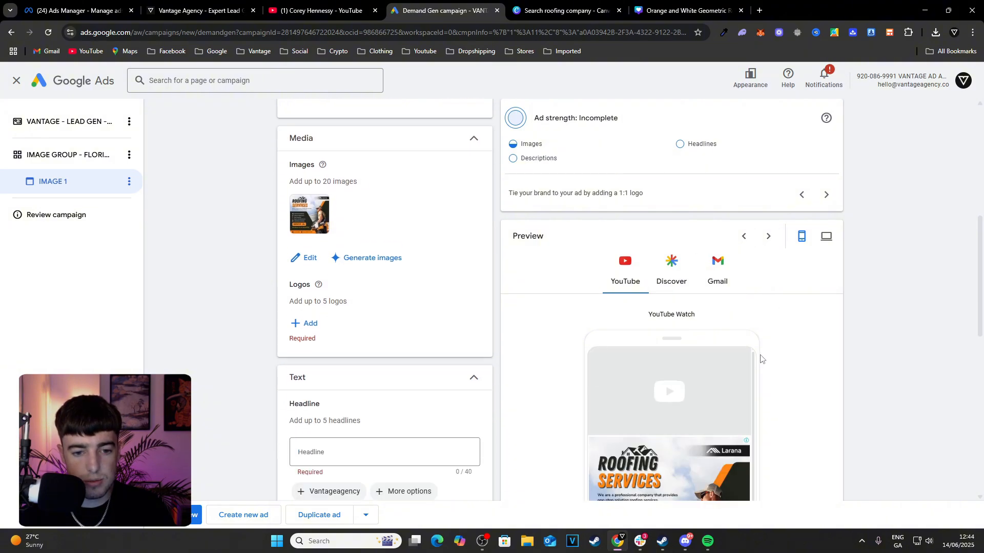
{"action": "left_click", "coordinate": [768, 237]}
{"action": "scroll", "coordinate": [918, 286], "scroll_direction": "down", "scroll_amount": 5}
{"action": "scroll", "coordinate": [951, 281], "scroll_direction": "down", "scroll_amount": 1}
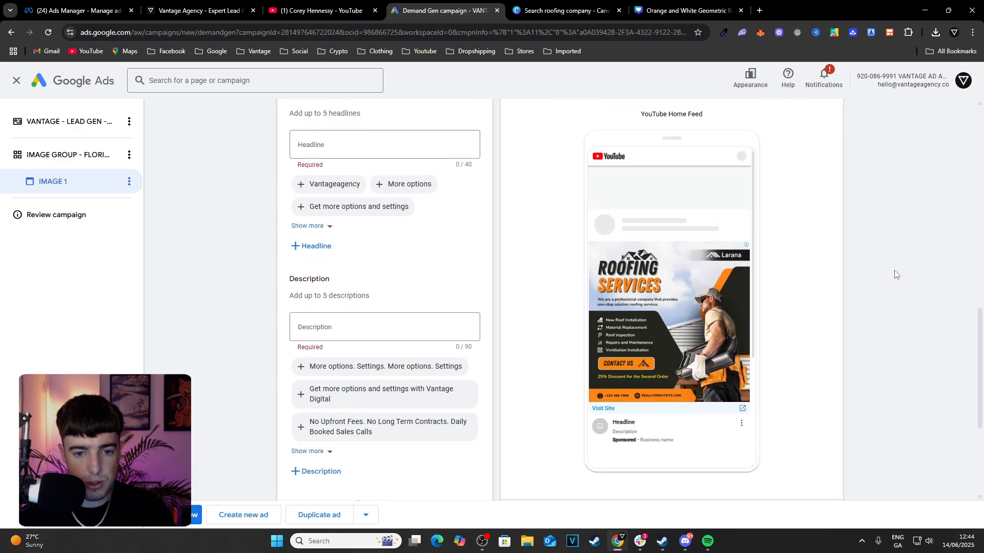
Compare how the roofing image ad appears in the mobile Discover, Gmail and YouTube previews.
{"action": "scroll", "coordinate": [791, 217], "scroll_direction": "up", "scroll_amount": 1}
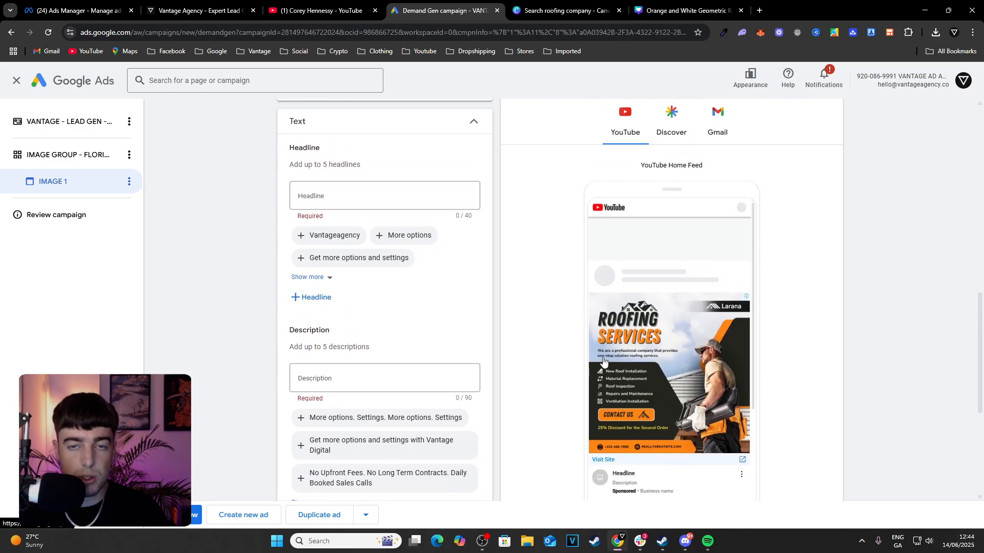
{"action": "scroll", "coordinate": [637, 288], "scroll_direction": "up", "scroll_amount": 1}
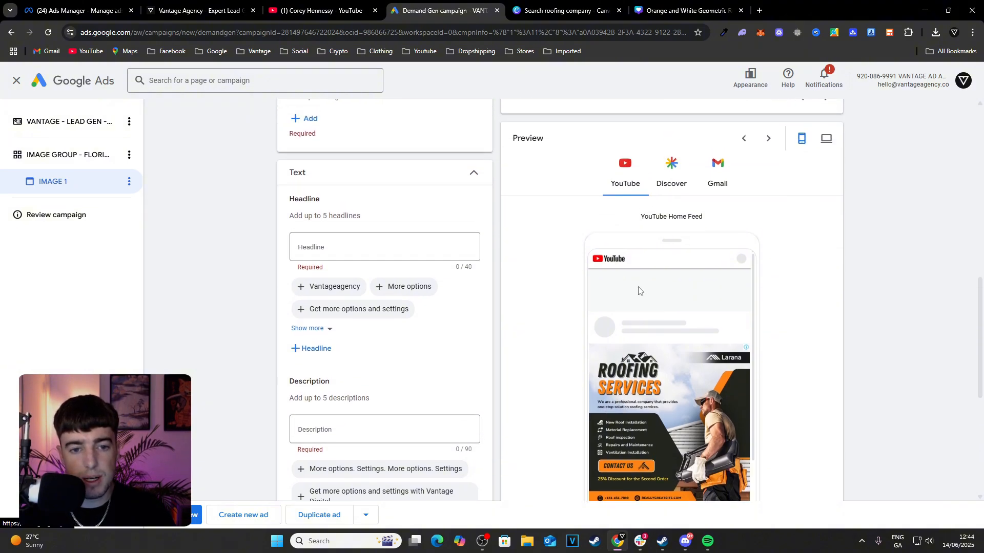
{"action": "left_click", "coordinate": [670, 189]}
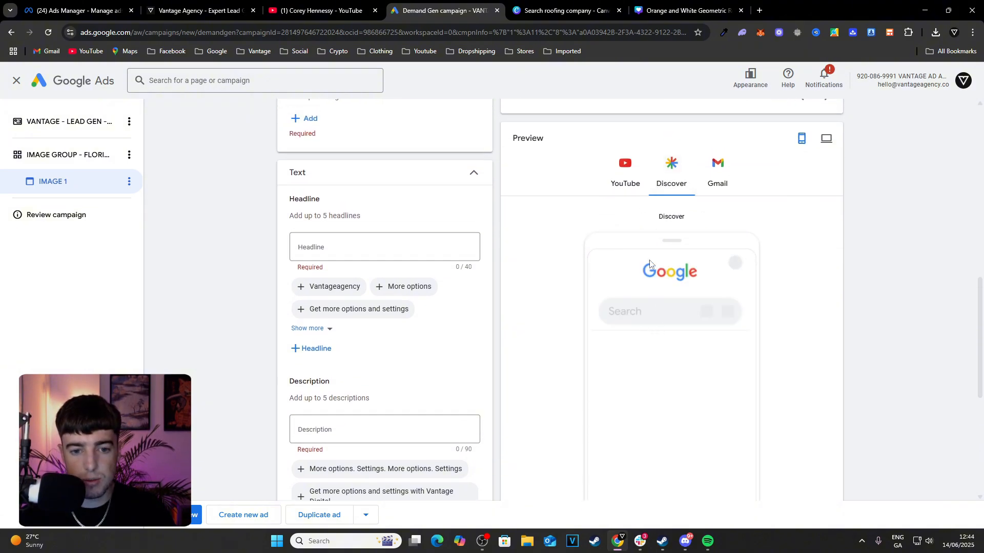
{"action": "left_click", "coordinate": [718, 186]}
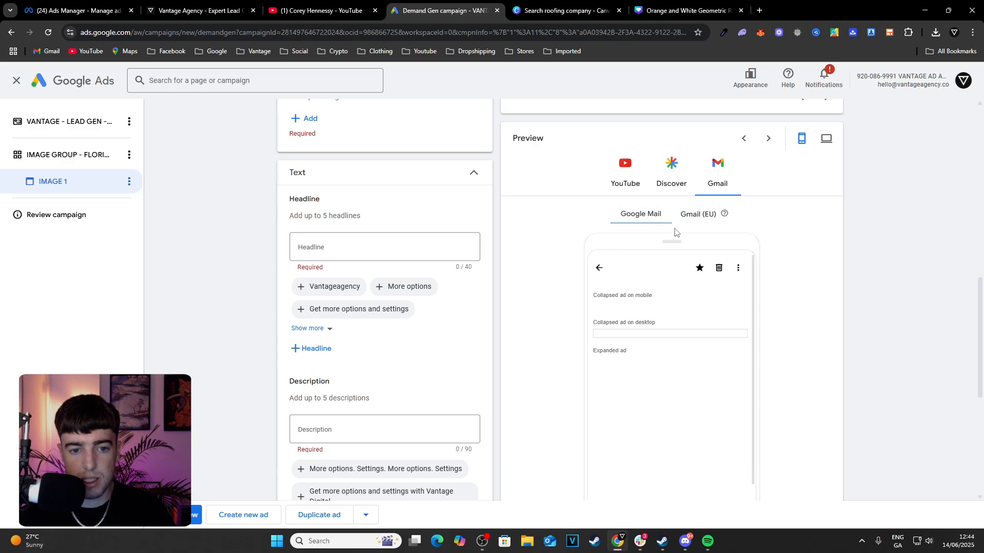
{"action": "left_click", "coordinate": [663, 183]}
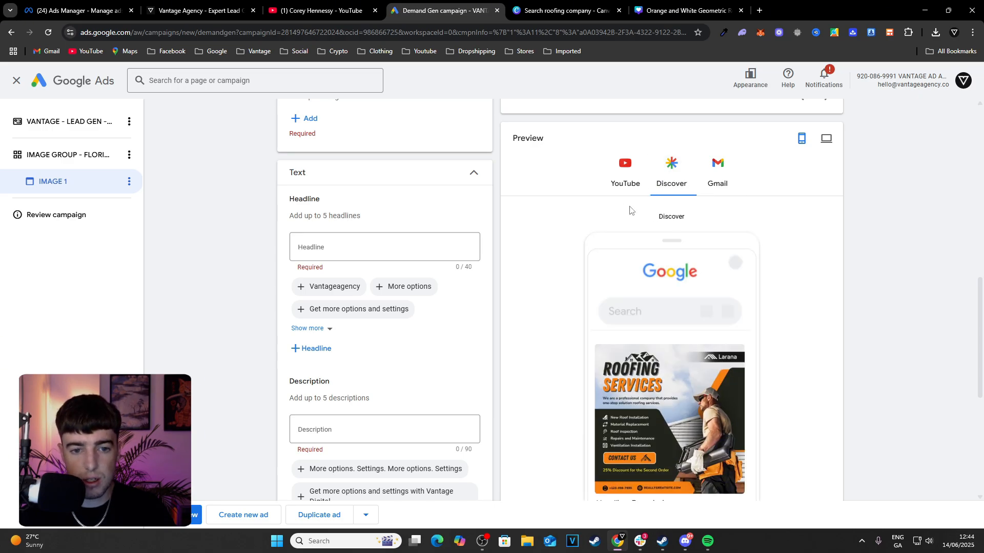
{"action": "left_click", "coordinate": [624, 183]}
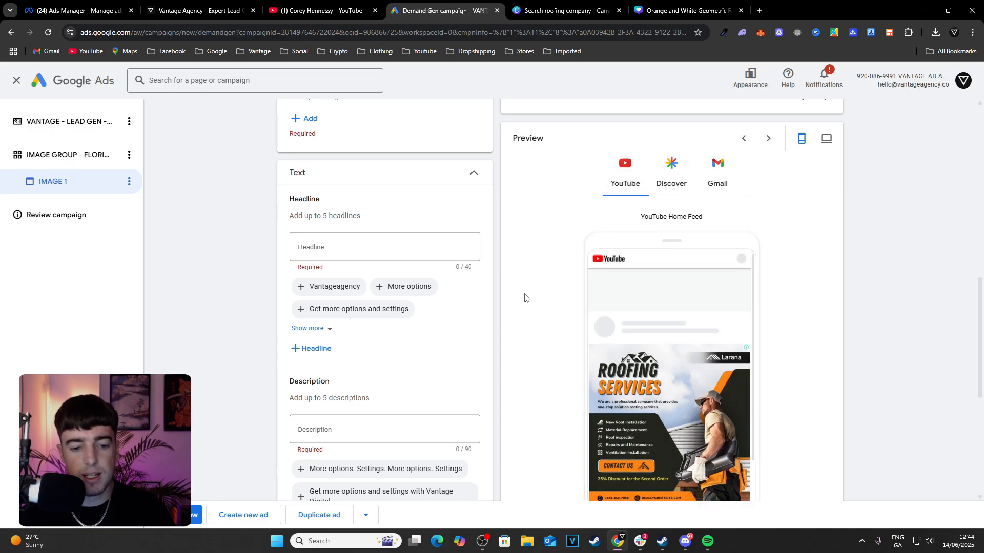
Review the ad strength rating of IMAGE 1 and which media and text assets it still requires.
{"action": "scroll", "coordinate": [321, 246], "scroll_direction": "up", "scroll_amount": 5}
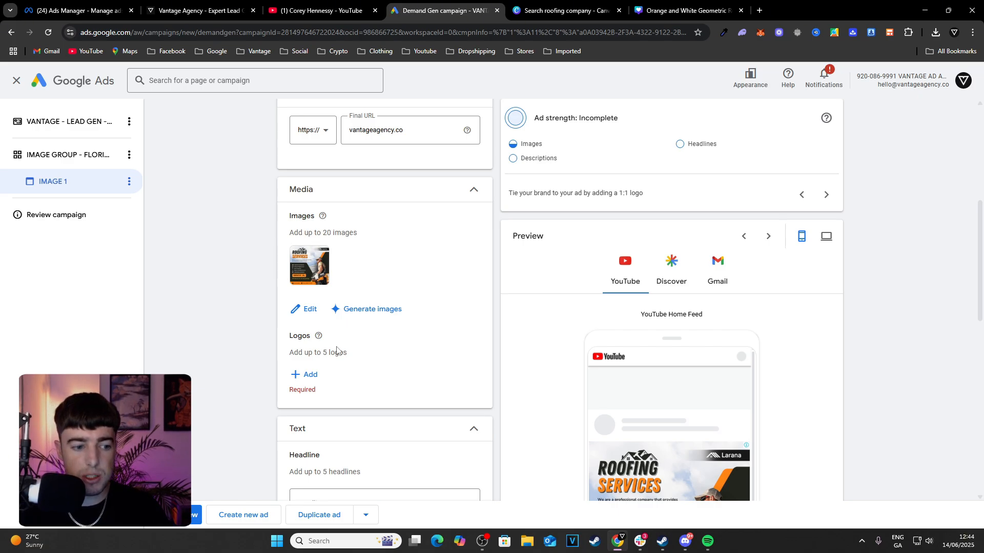
{"action": "scroll", "coordinate": [347, 359], "scroll_direction": "down", "scroll_amount": 2}
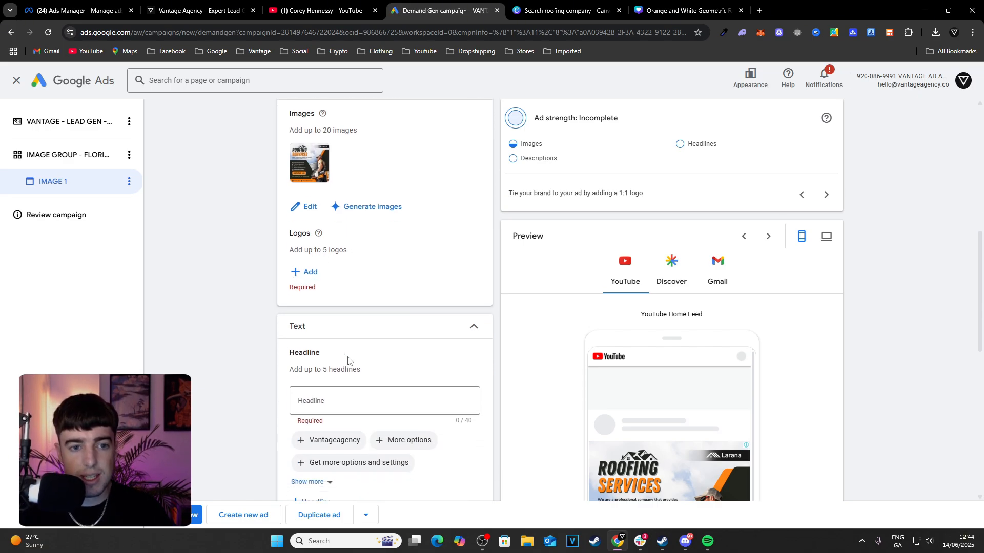
{"action": "scroll", "coordinate": [369, 360], "scroll_direction": "up", "scroll_amount": 5}
{"action": "scroll", "coordinate": [482, 367], "scroll_direction": "up", "scroll_amount": 1}
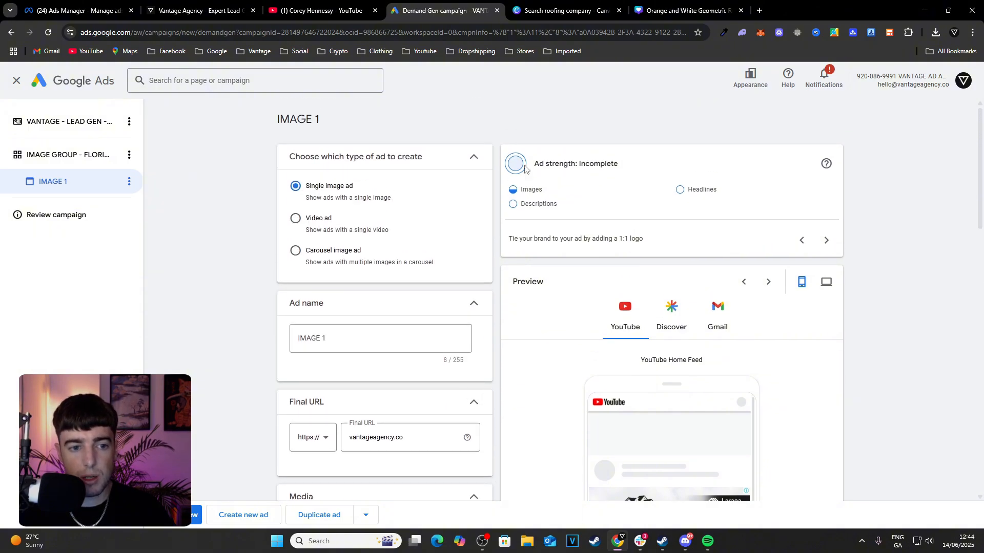
{"action": "left_click_drag", "start_coordinate": [531, 167], "coordinate": [621, 165]}
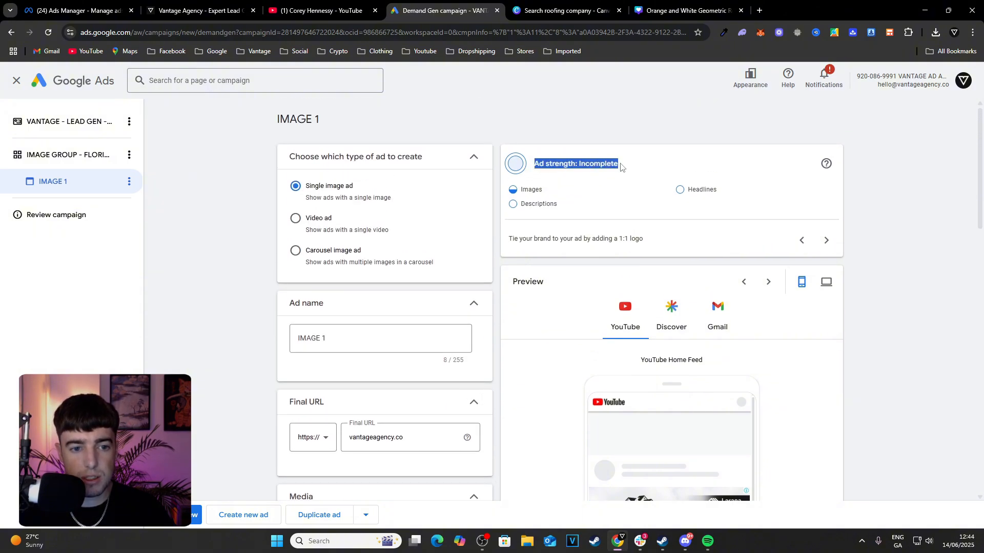
{"action": "left_click", "coordinate": [556, 166]}
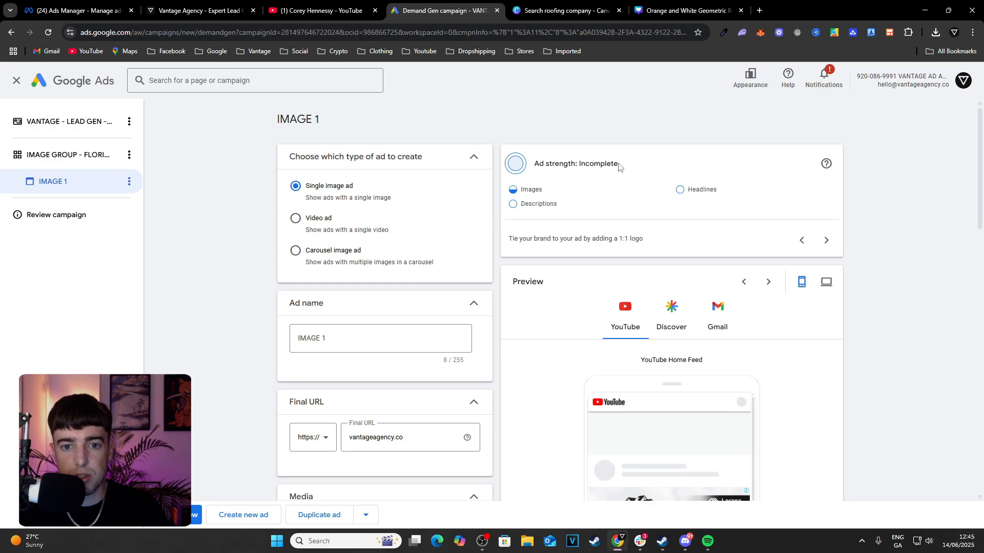
{"action": "scroll", "coordinate": [618, 166], "scroll_direction": "down", "scroll_amount": 5}
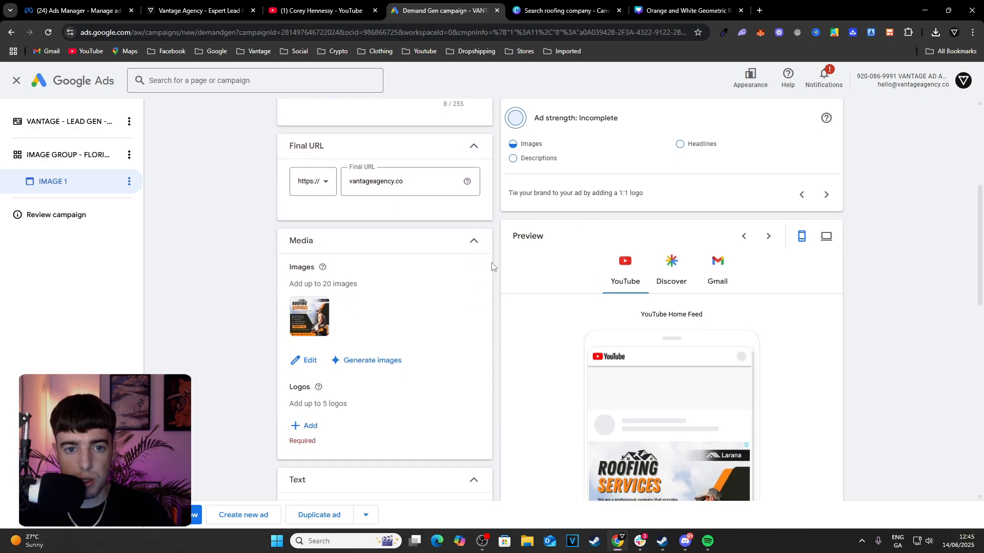
{"action": "scroll", "coordinate": [492, 266], "scroll_direction": "up", "scroll_amount": 4}
{"action": "scroll", "coordinate": [512, 205], "scroll_direction": "down", "scroll_amount": 1}
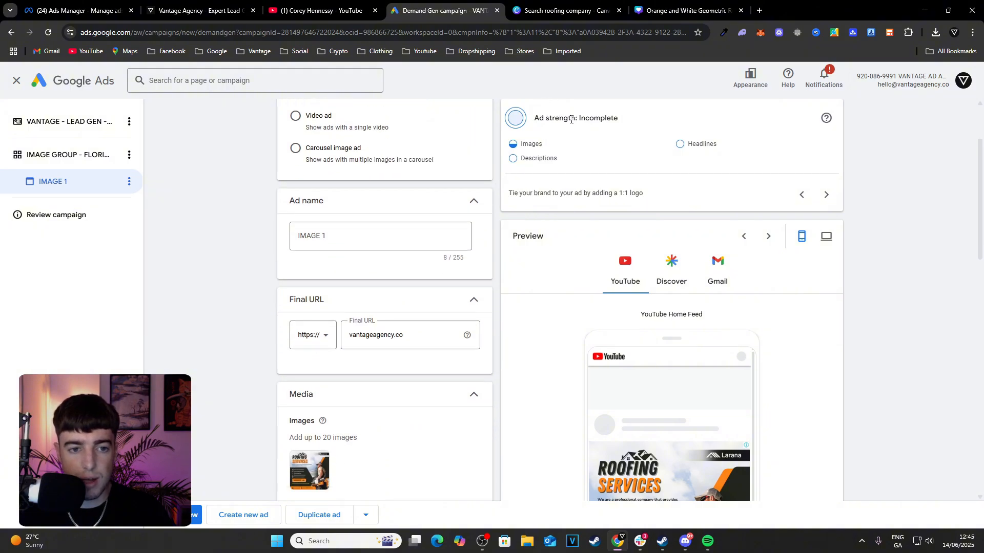
Add logoblack.jpg from the asset library as the ad's logo and save it.
{"action": "scroll", "coordinate": [492, 231], "scroll_direction": "down", "scroll_amount": 5}
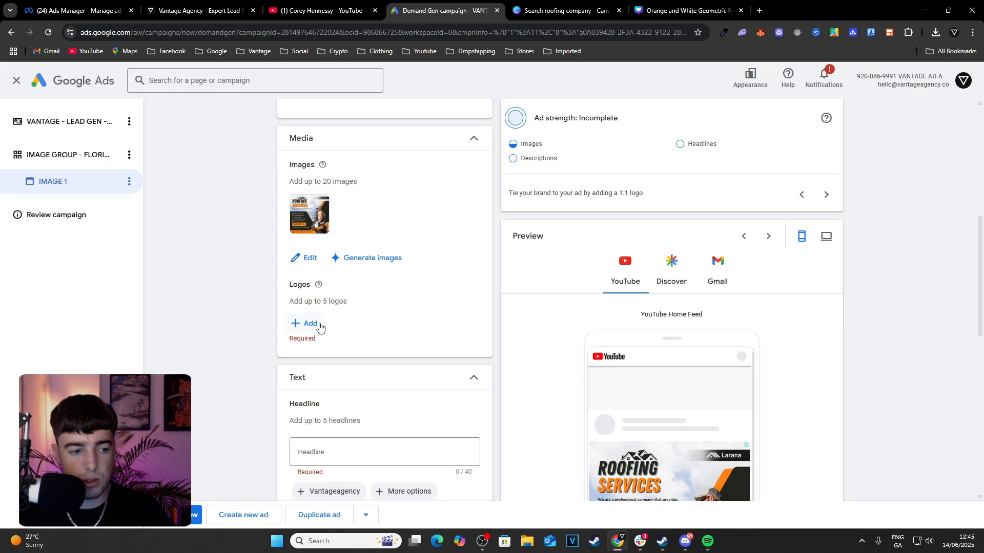
{"action": "left_click", "coordinate": [311, 323]}
{"action": "left_click", "coordinate": [440, 241]}
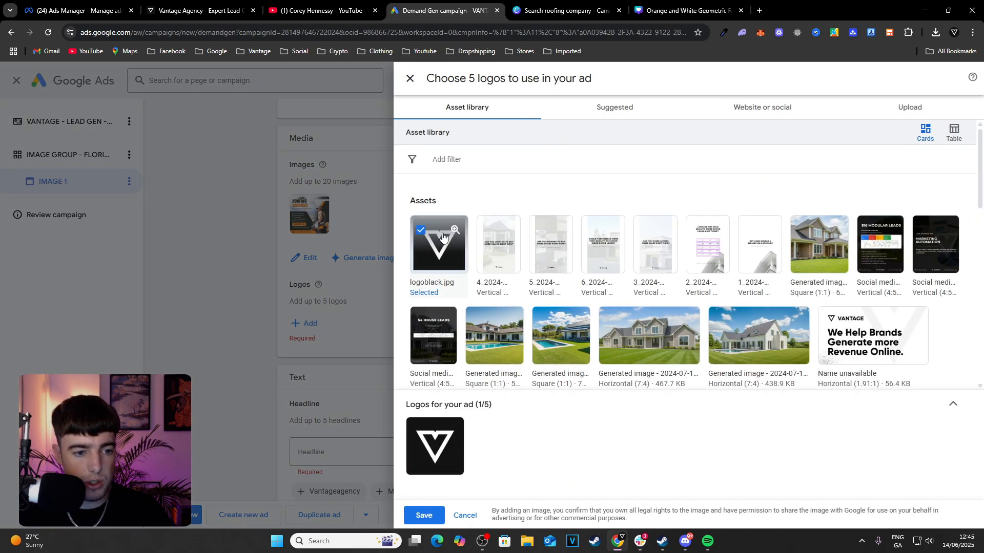
{"action": "left_click", "coordinate": [424, 516]}
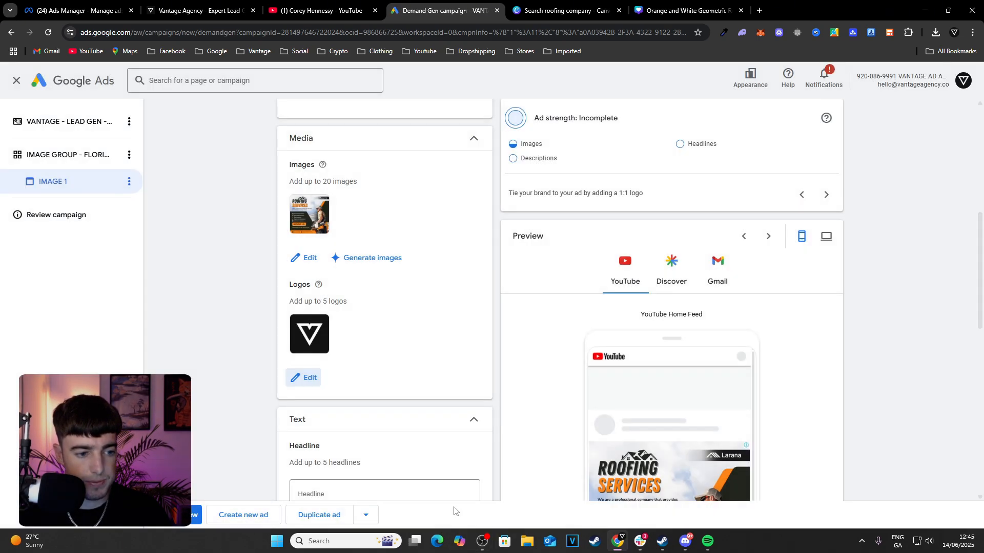
Enter "Roofing Repair Florida" as the ad's first headline.
{"action": "scroll", "coordinate": [400, 338], "scroll_direction": "down", "scroll_amount": 3}
{"action": "scroll", "coordinate": [399, 338], "scroll_direction": "down", "scroll_amount": 2}
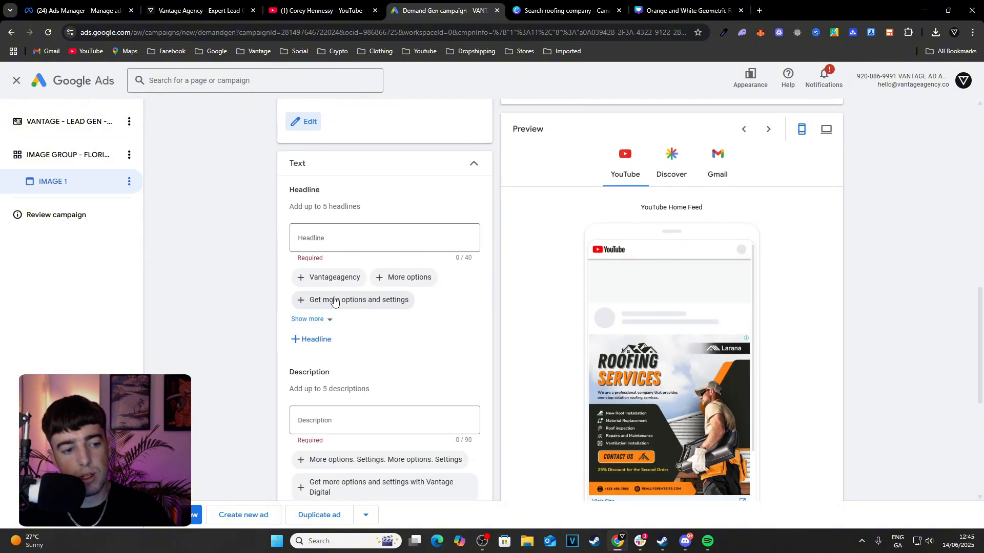
{"action": "left_click", "coordinate": [388, 235]}
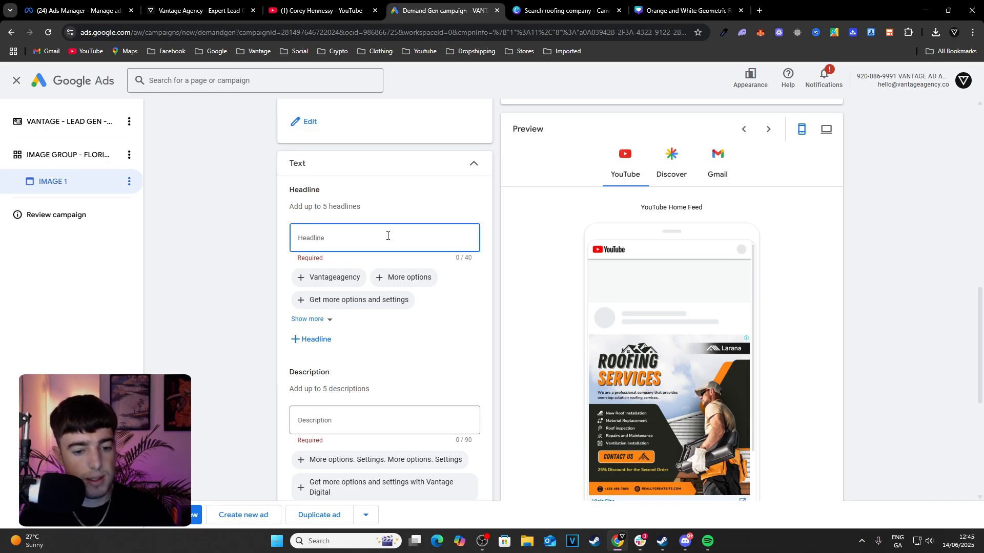
{"action": "type", "text": "Roofing R"}
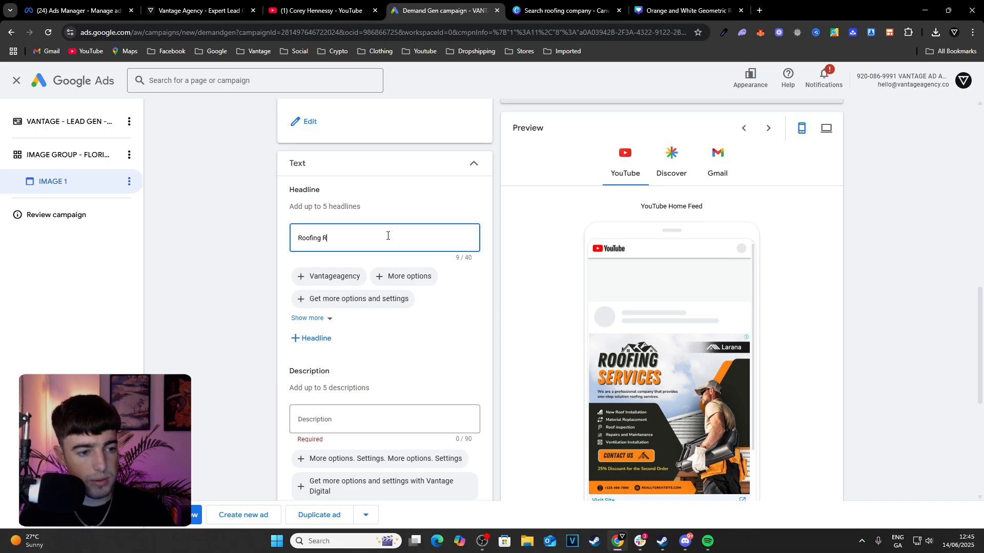
{"action": "type", "text": "epair T"}
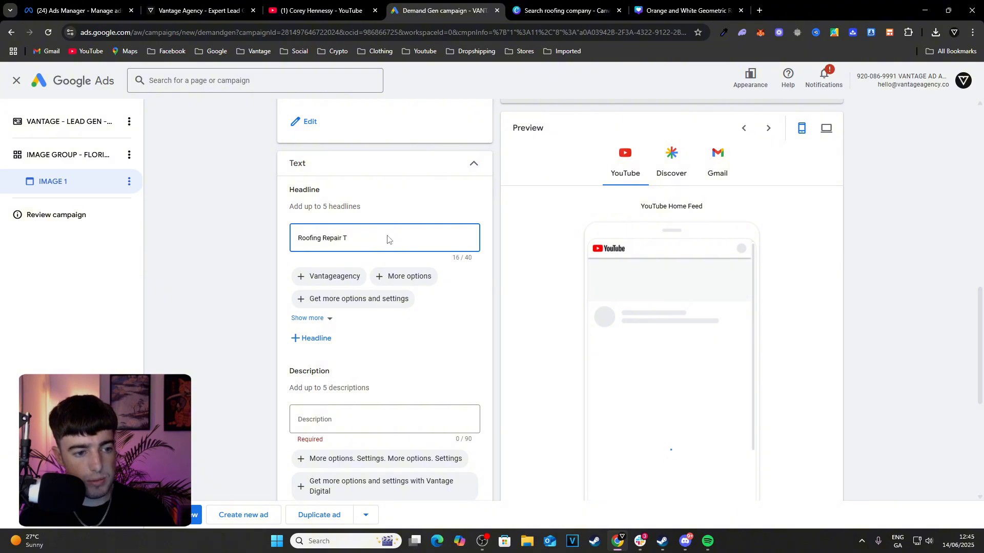
{"action": "key", "text": "BackSpace"}
{"action": "type", "text": "Florida"}
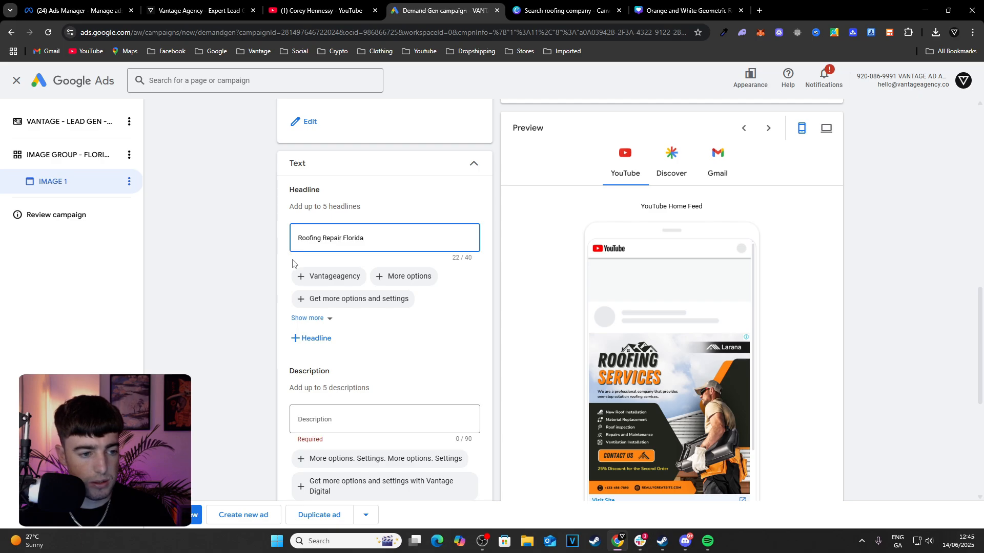
Add a second headline to the ad reading "Roofing Repair from $4,999".
{"action": "left_click", "coordinate": [315, 338]}
{"action": "left_click", "coordinate": [387, 291]}
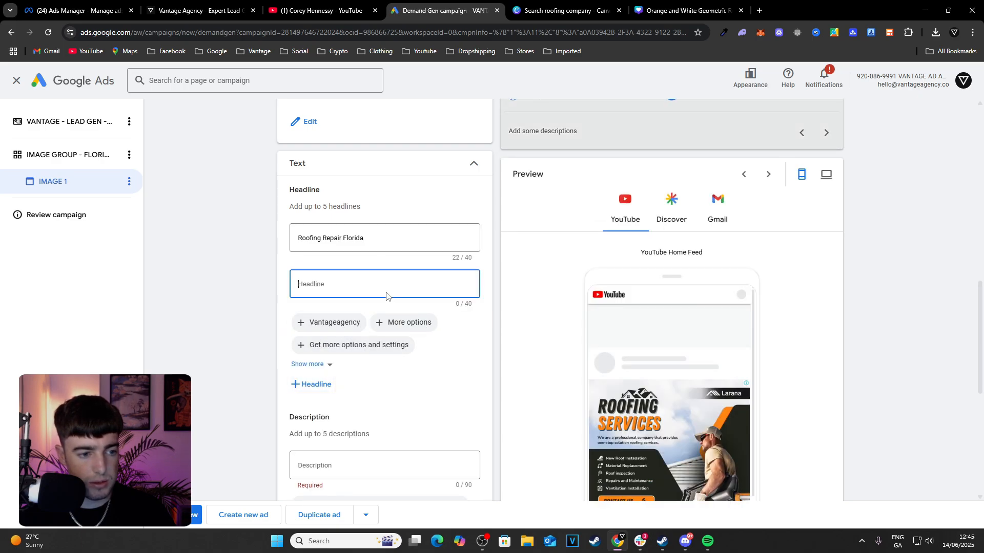
{"action": "type", "text": "R"}
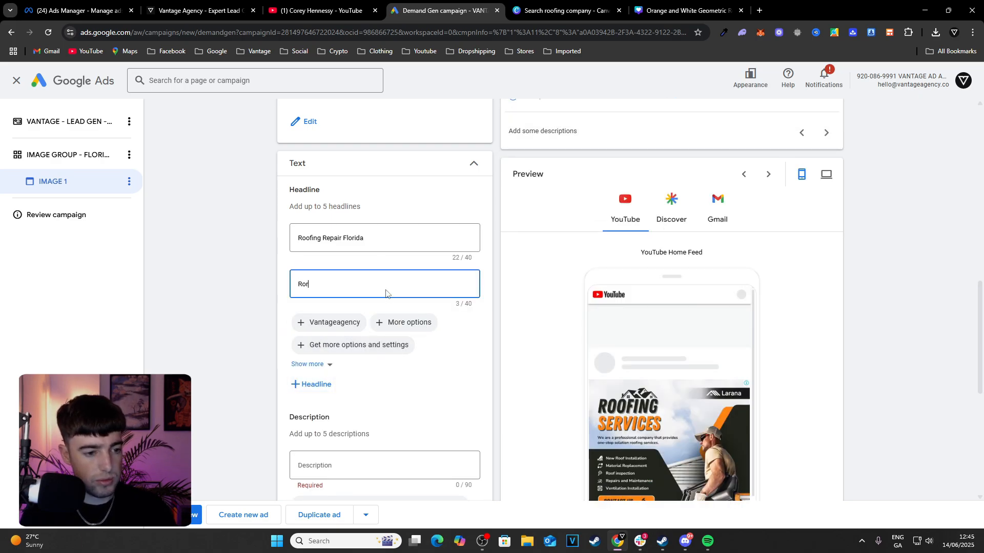
{"action": "type", "text": "or"}
{"action": "key", "text": "BackSpace"}
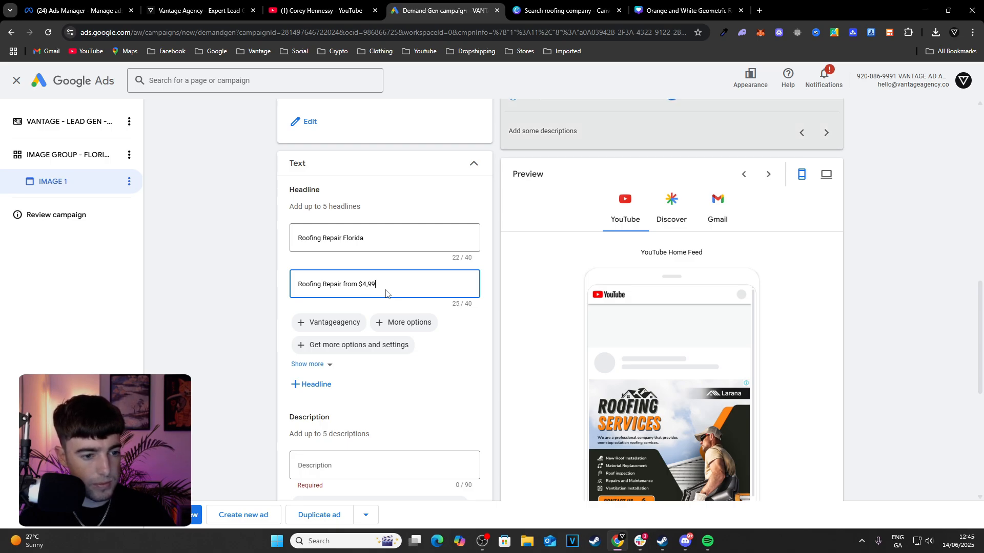
{"action": "left_click", "coordinate": [249, 266]}
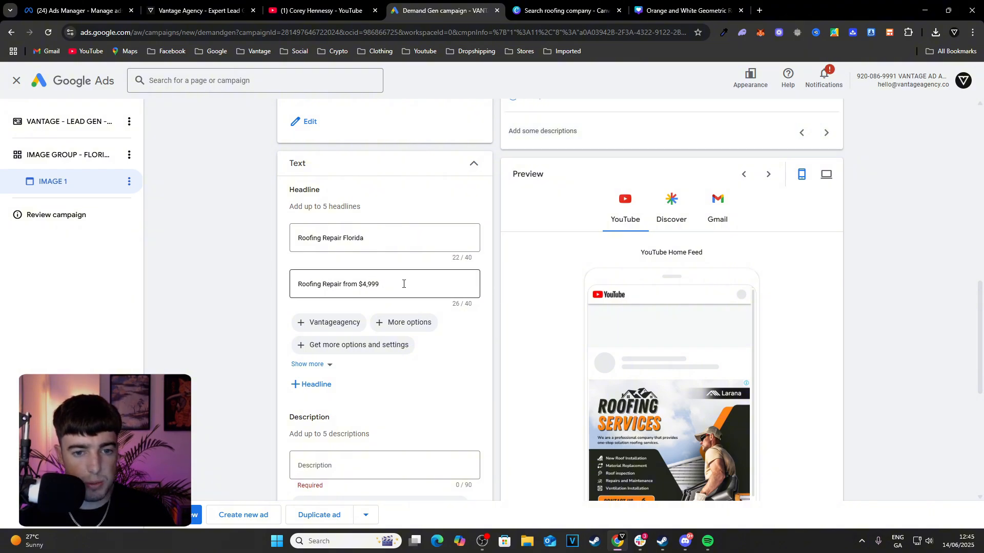
Enter "Larana is the #1 Roofing Specialist in Florida" as the ad's description.
{"action": "scroll", "coordinate": [396, 292], "scroll_direction": "up", "scroll_amount": 8}
{"action": "scroll", "coordinate": [488, 305], "scroll_direction": "down", "scroll_amount": 7}
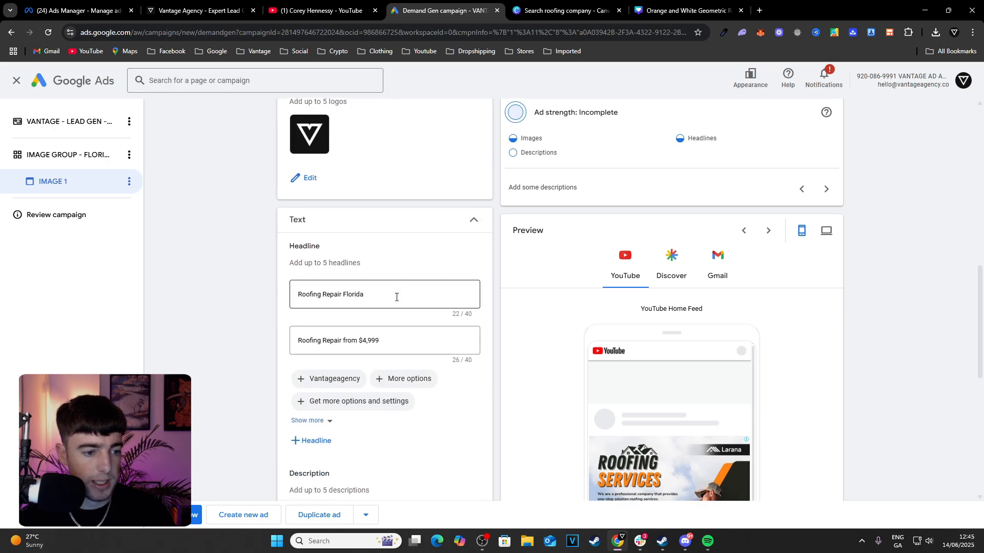
{"action": "scroll", "coordinate": [396, 297], "scroll_direction": "down", "scroll_amount": 2}
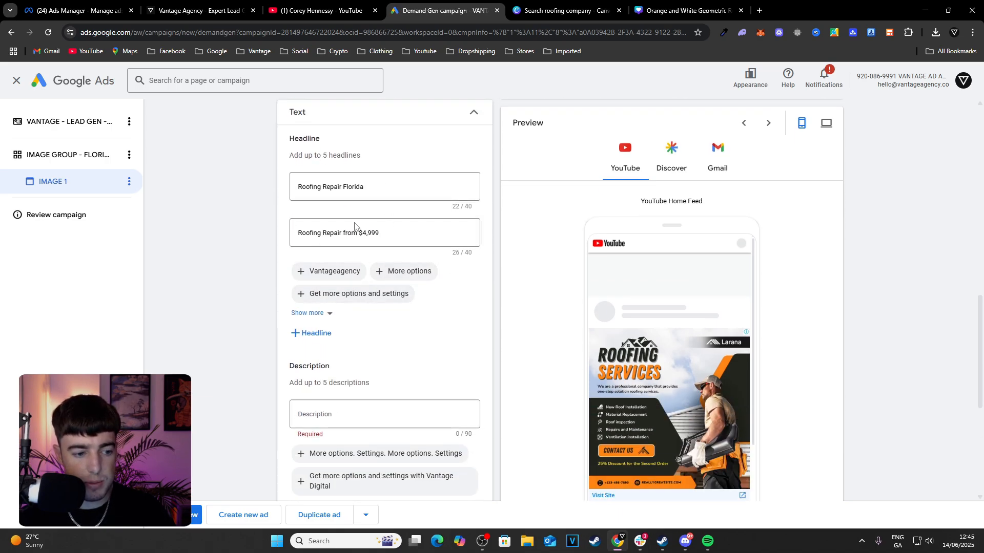
{"action": "scroll", "coordinate": [351, 313], "scroll_direction": "down", "scroll_amount": 3}
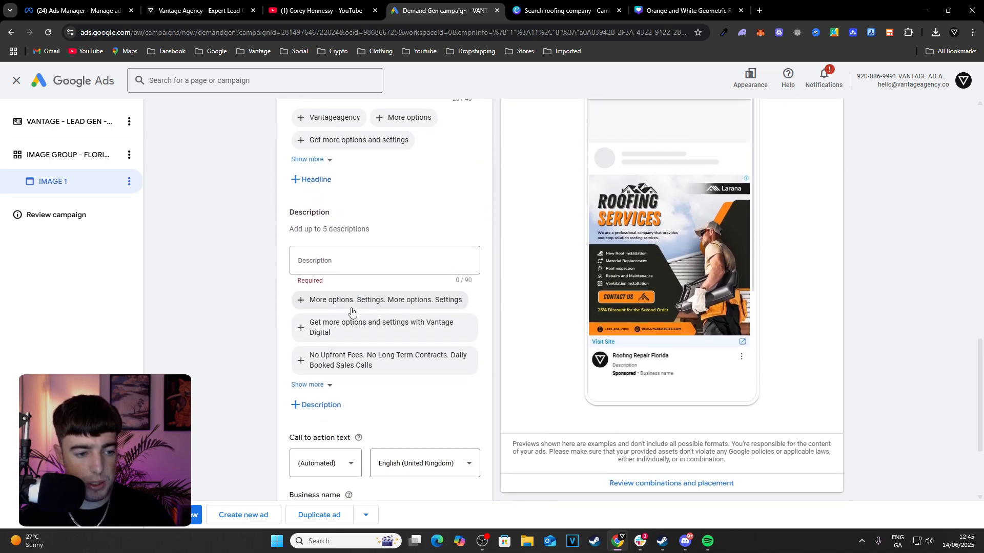
{"action": "left_click", "coordinate": [370, 329]}
{"action": "triple_click", "coordinate": [378, 267]}
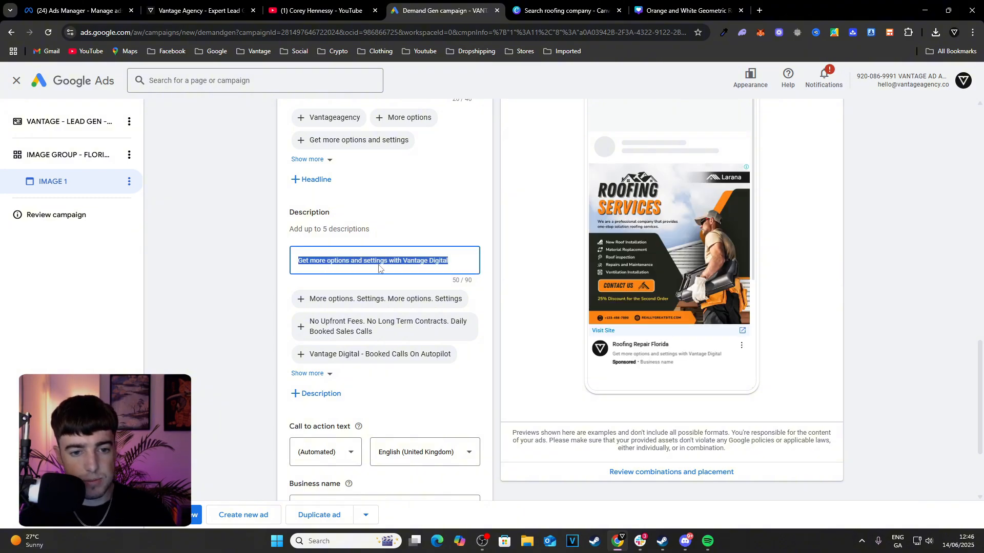
{"action": "type", "text": "La"}
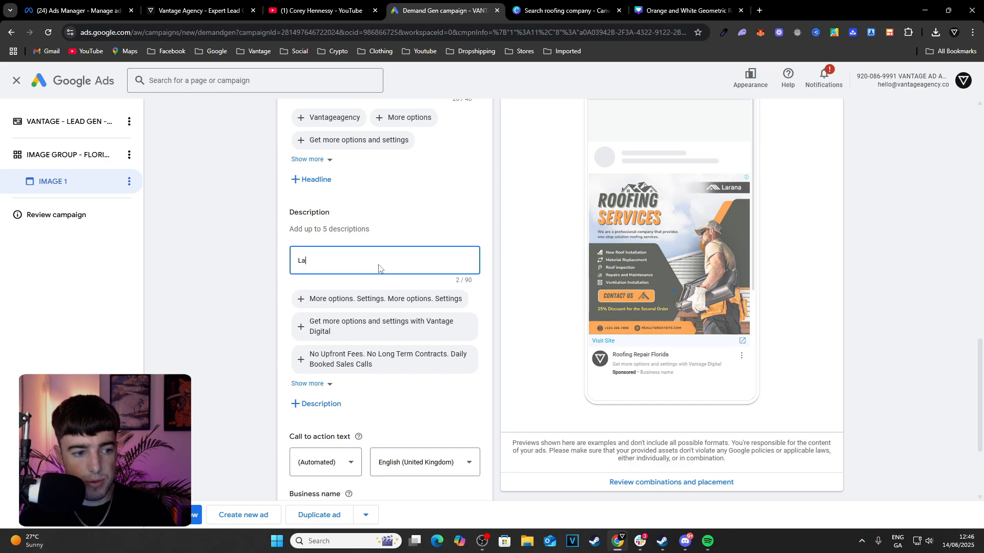
{"action": "type", "text": "rana"}
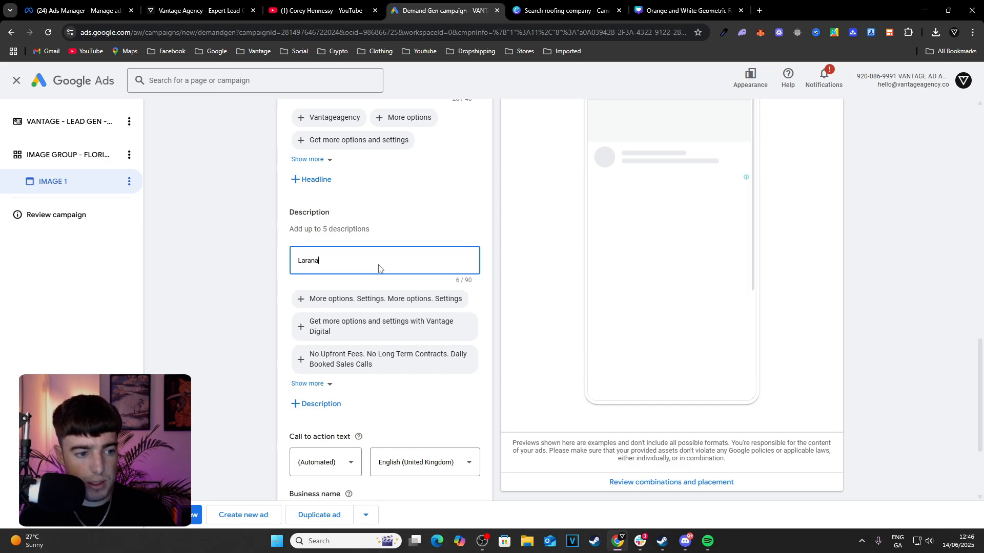
{"action": "type", "text": " is the "}
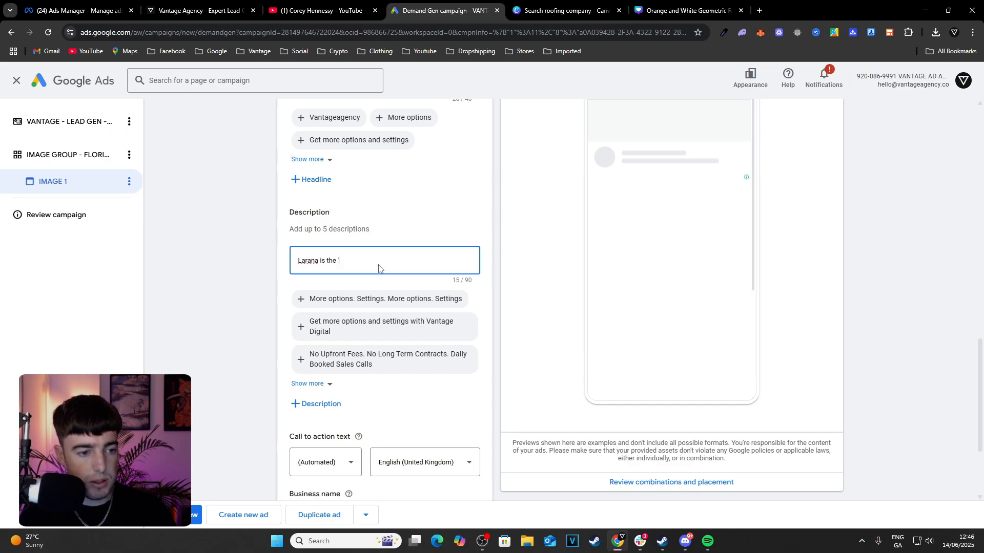
{"action": "type", "text": "#1 Ro"}
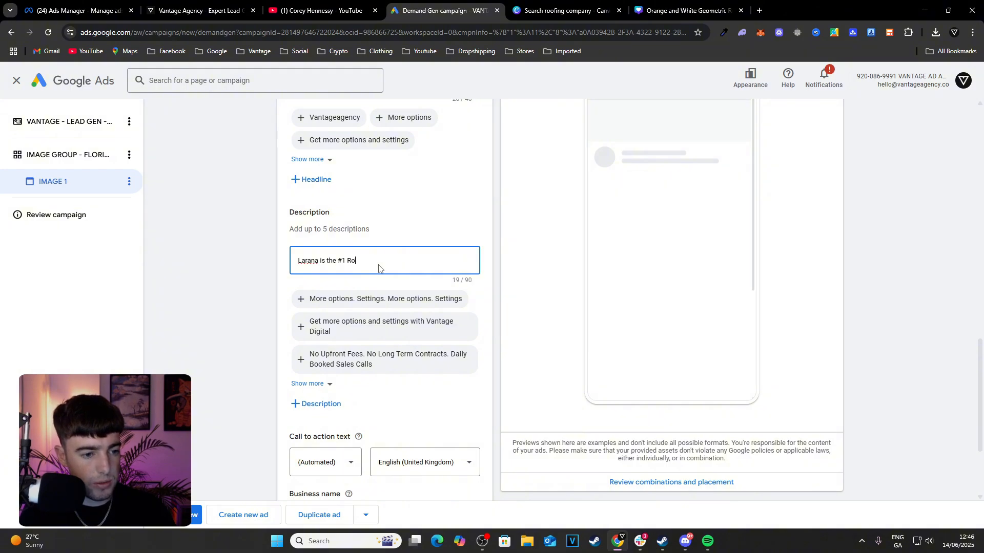
{"action": "type", "text": "ofing Speci"}
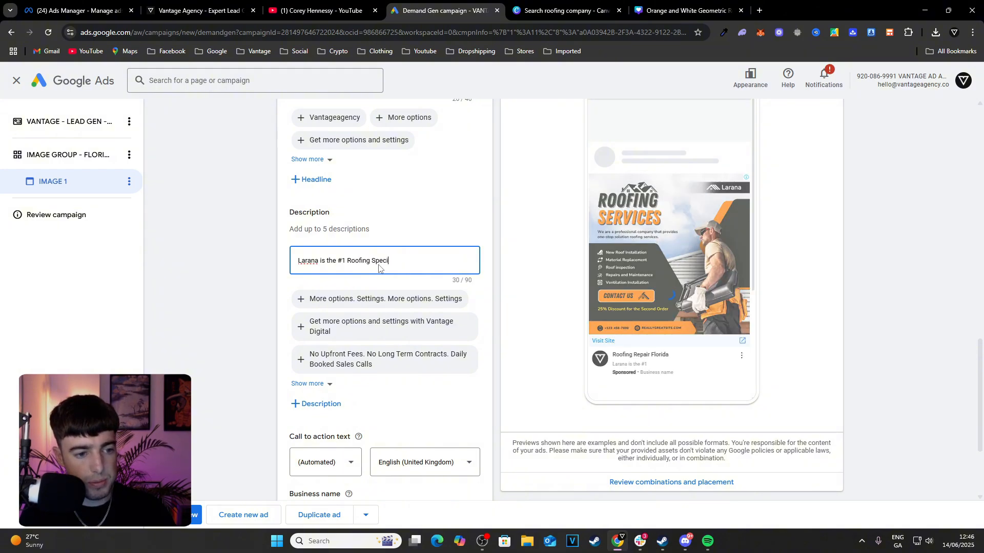
{"action": "type", "text": "alis"}
{"action": "key", "text": "BackSpace"}
{"action": "type", "text": "alist "}
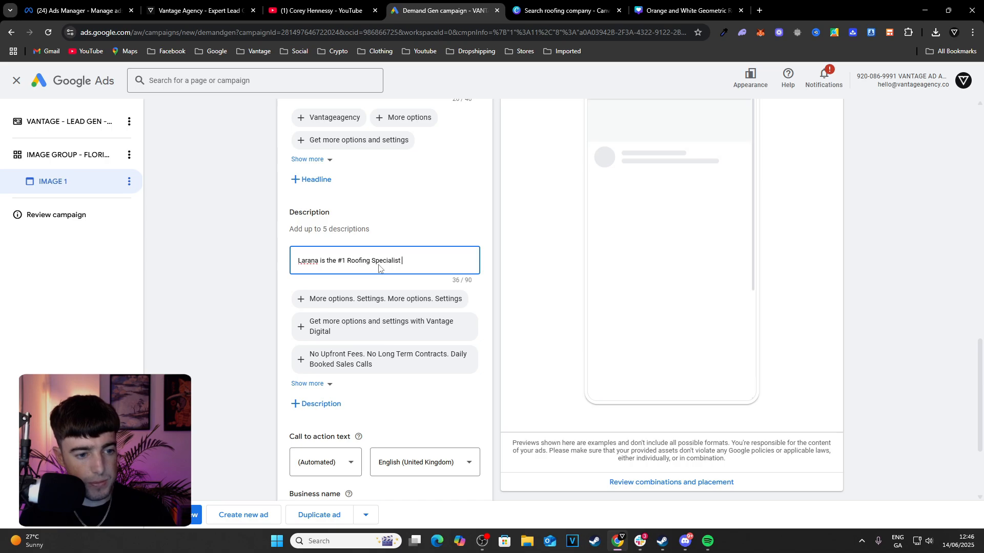
{"action": "type", "text": "in Flori"}
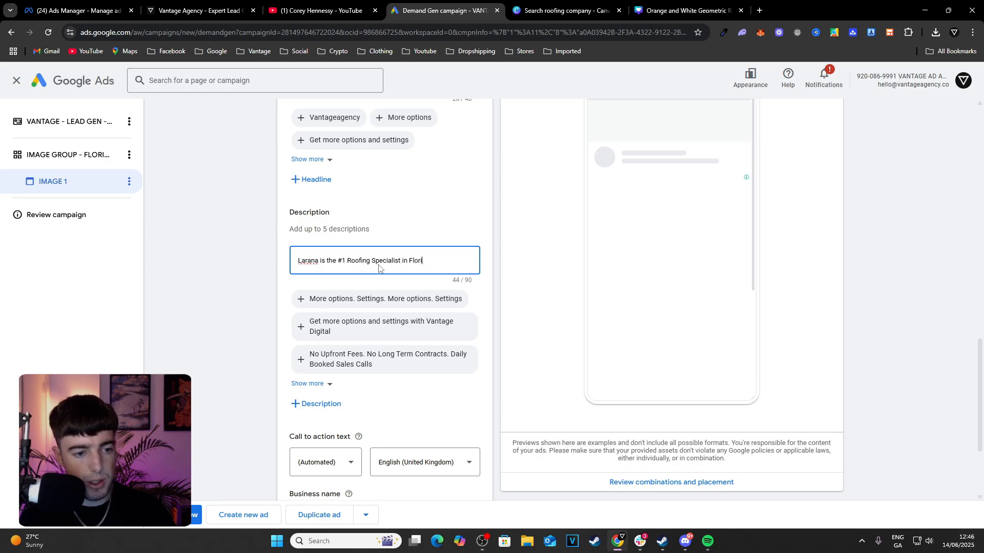
{"action": "type", "text": "da"}
{"action": "left_click", "coordinate": [255, 289]}
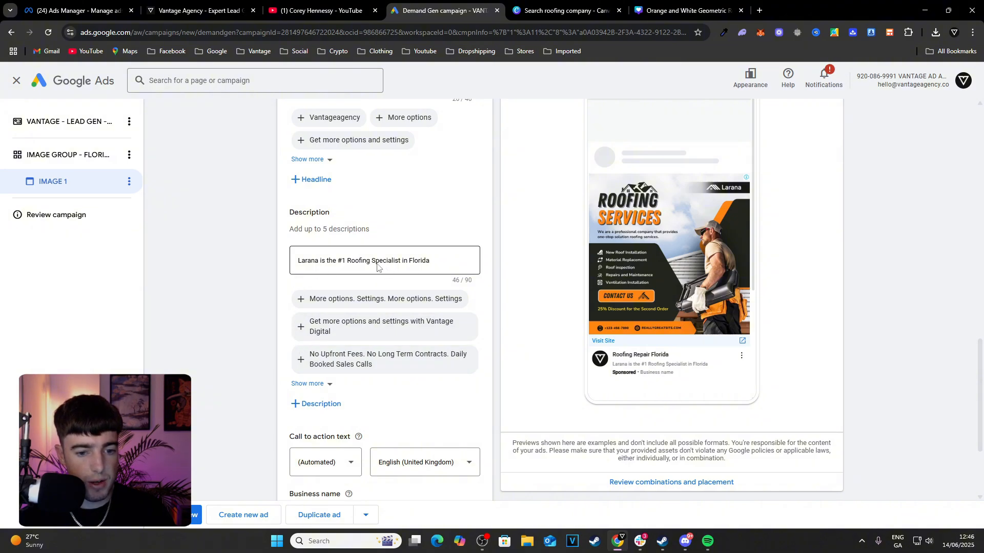
Set the ad's call to action text to Book now and look through the other call to action options.
{"action": "scroll", "coordinate": [305, 404], "scroll_direction": "down", "scroll_amount": 3}
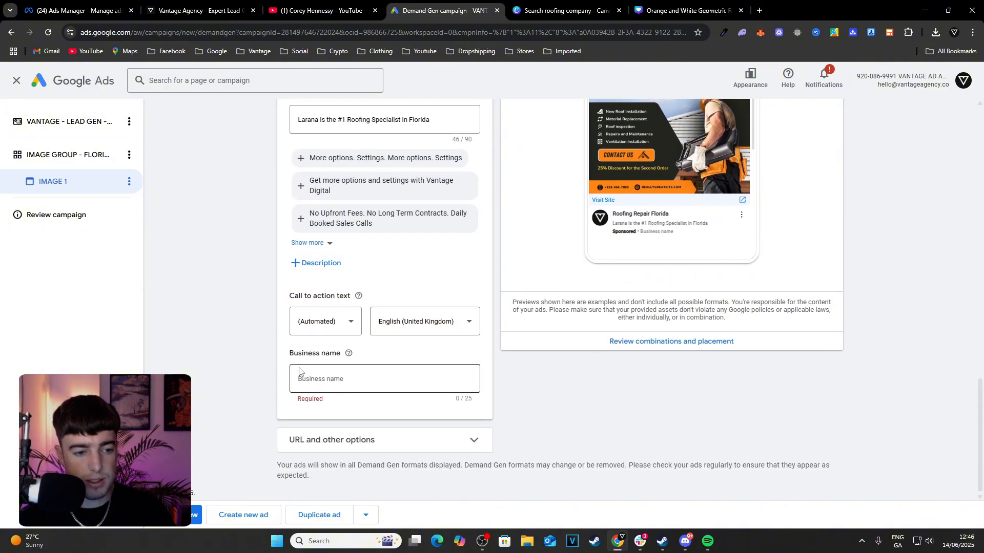
{"action": "left_click", "coordinate": [340, 321]}
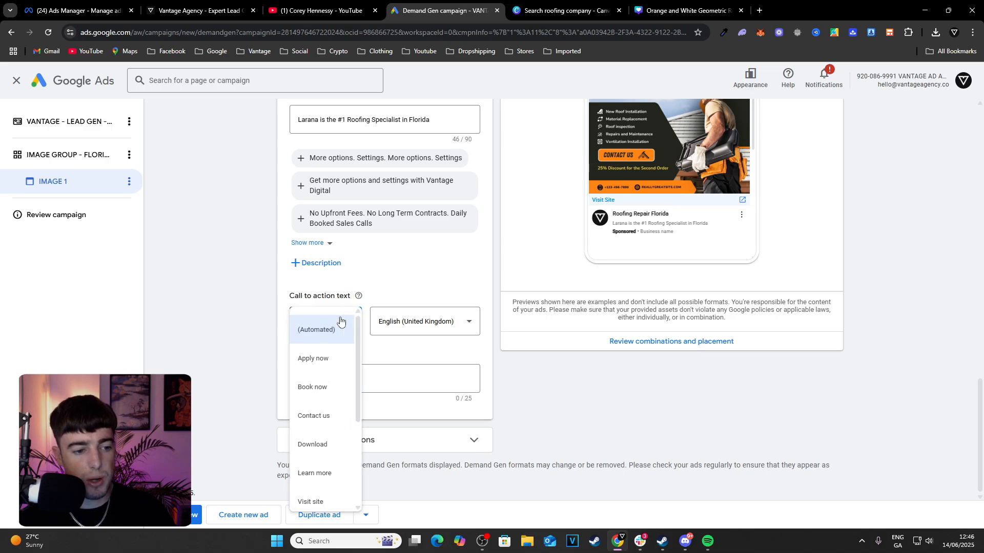
{"action": "left_click", "coordinate": [317, 331]}
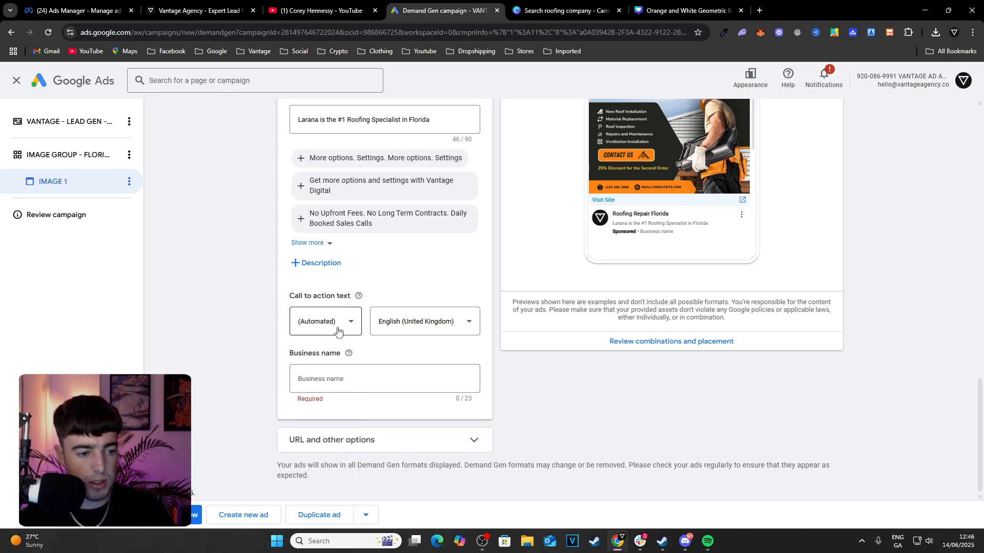
{"action": "left_click", "coordinate": [318, 330]}
{"action": "left_click", "coordinate": [321, 387]}
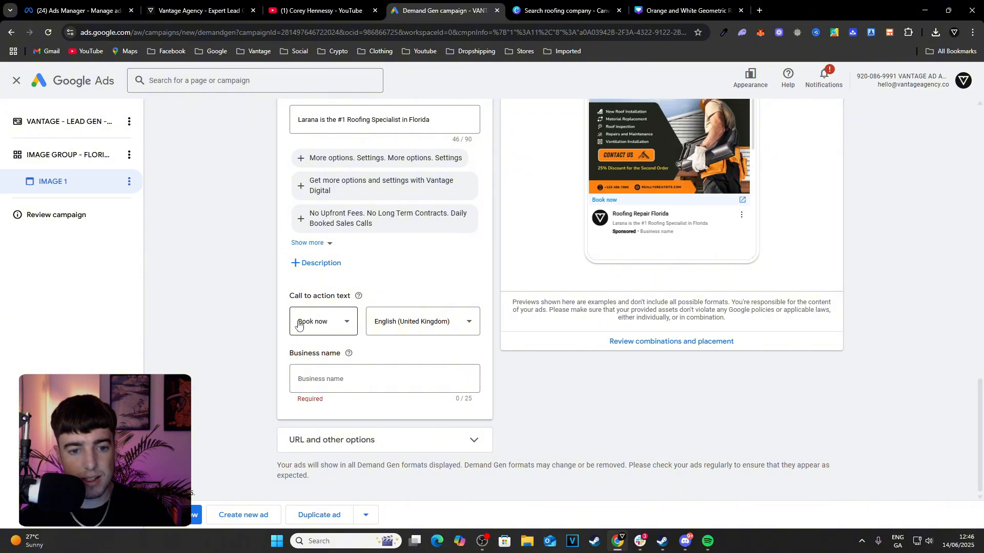
{"action": "left_click", "coordinate": [333, 327]}
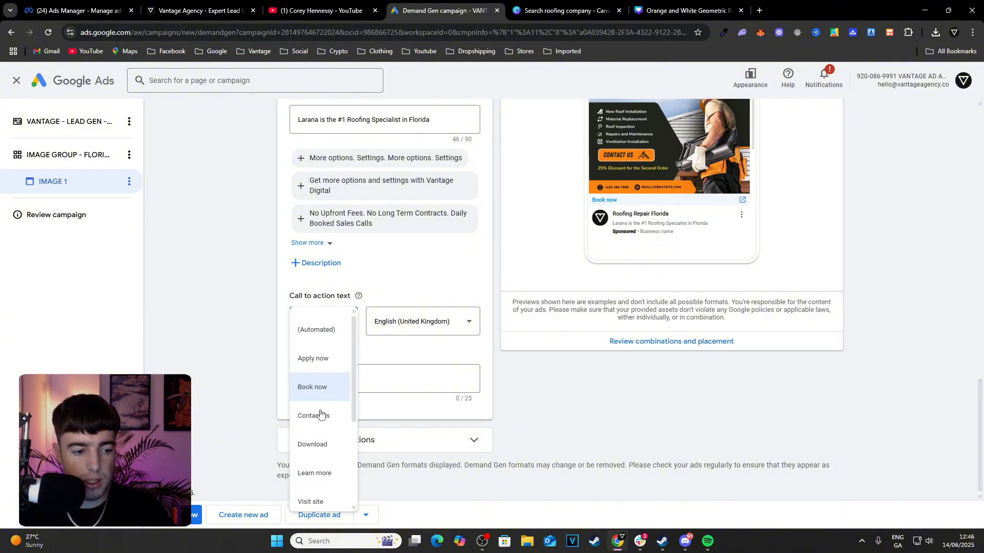
{"action": "scroll", "coordinate": [318, 436], "scroll_direction": "down", "scroll_amount": 1}
{"action": "scroll", "coordinate": [319, 436], "scroll_direction": "down", "scroll_amount": 1}
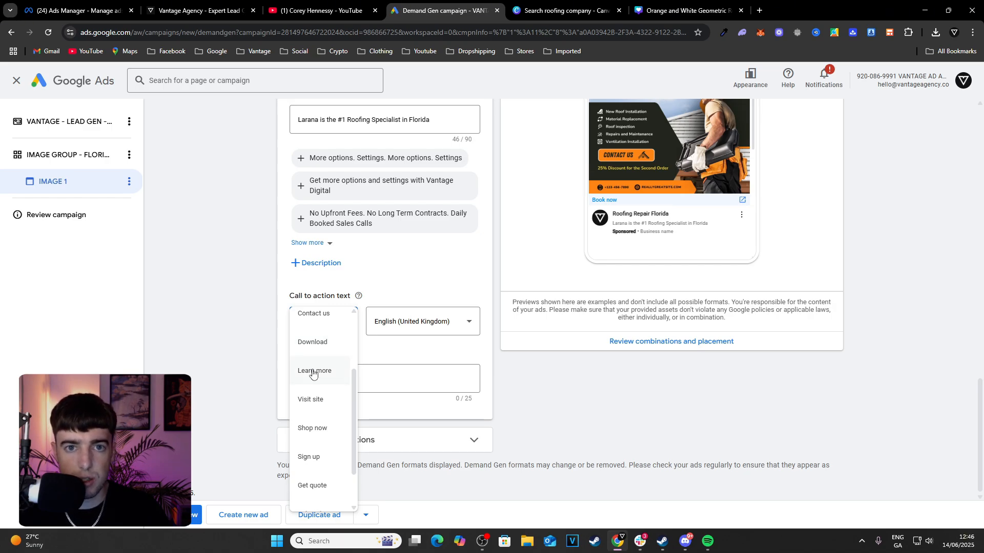
{"action": "left_click", "coordinate": [254, 358]}
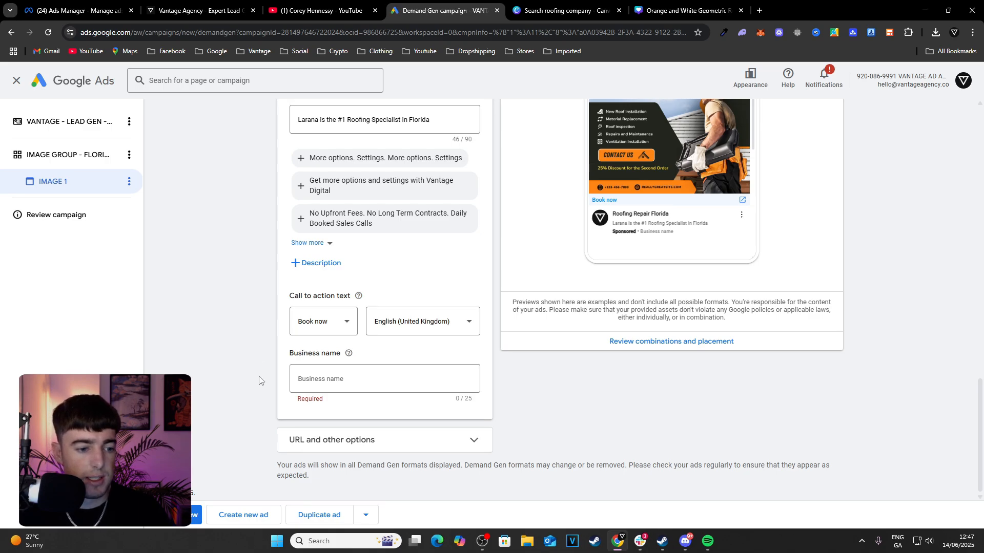
Enter "Vantage" as the ad's business name.
{"action": "left_click", "coordinate": [393, 377]}
{"action": "type", "text": "d"}
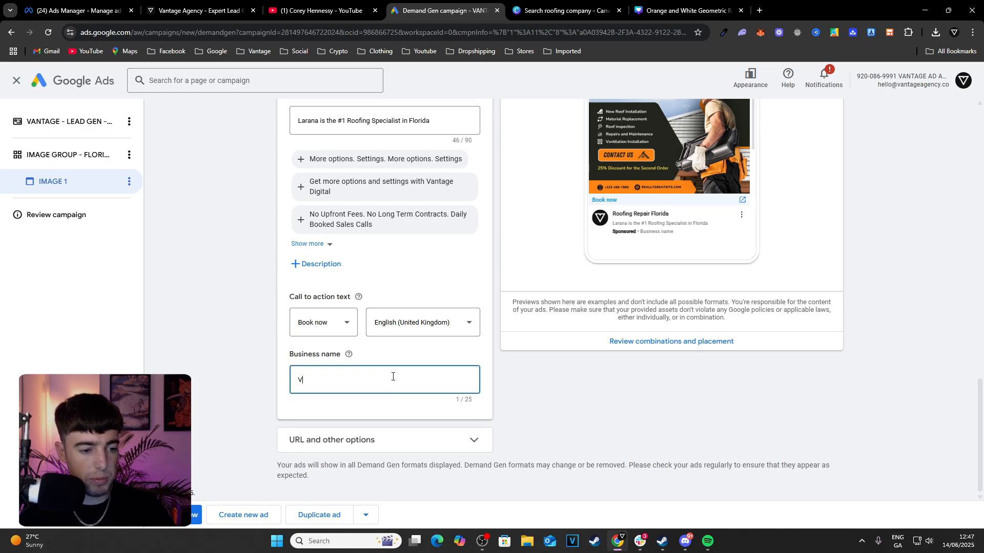
{"action": "key", "text": "BackSpace"}
{"action": "type", "text": "La"}
{"action": "key", "text": "BackSpace"}
{"action": "key", "text": "BackSpace"}
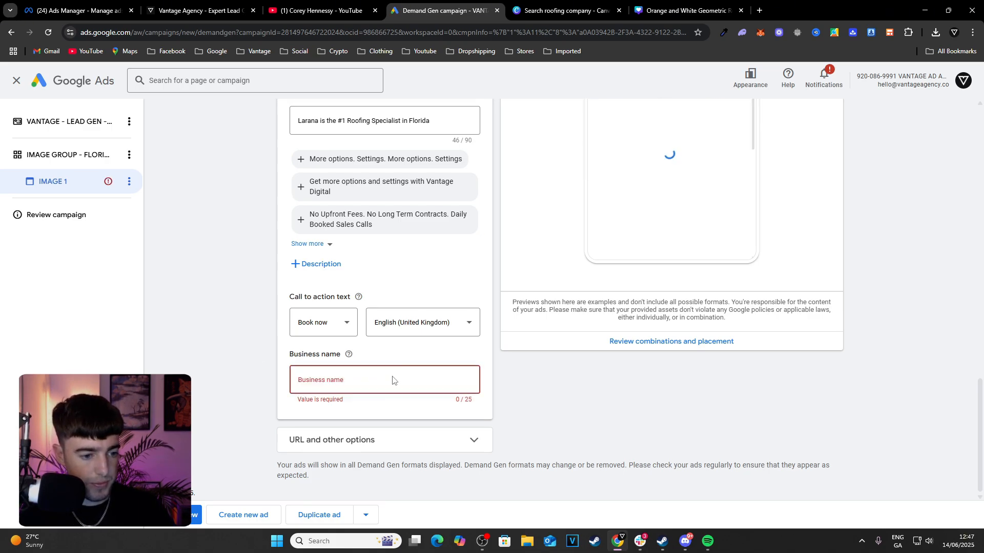
{"action": "type", "text": "V"}
{"action": "type", "text": "amt"}
{"action": "key", "text": "BackSpace"}
{"action": "key", "text": "BackSpace"}
{"action": "type", "text": "ntage"}
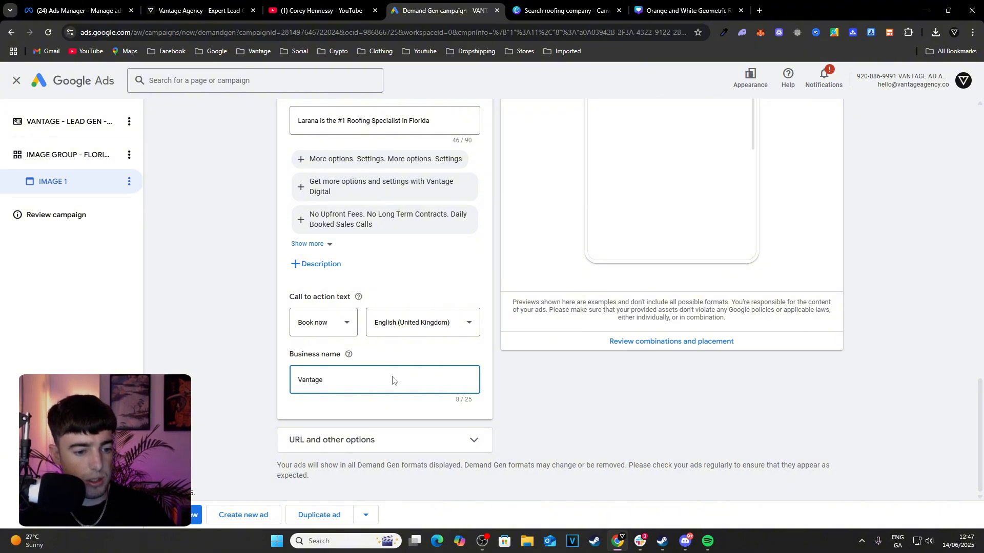
{"action": "type", "text": "A"}
{"action": "key", "text": "BackSpace"}
{"action": "key", "text": "BackSpace"}
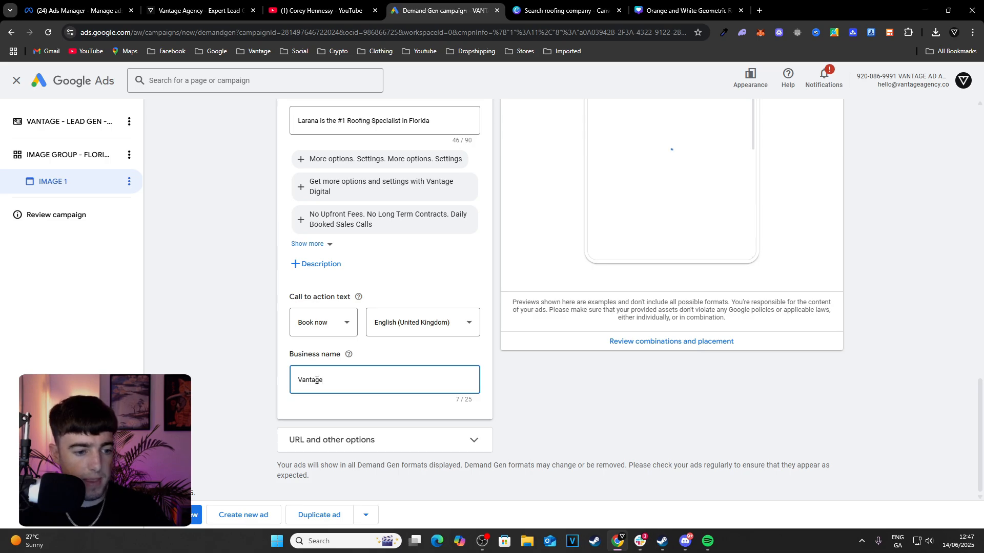
Review the YouTube preview, the URL and other options, and the ad strength rating of IMAGE 1.
{"action": "scroll", "coordinate": [508, 292], "scroll_direction": "up", "scroll_amount": 3}
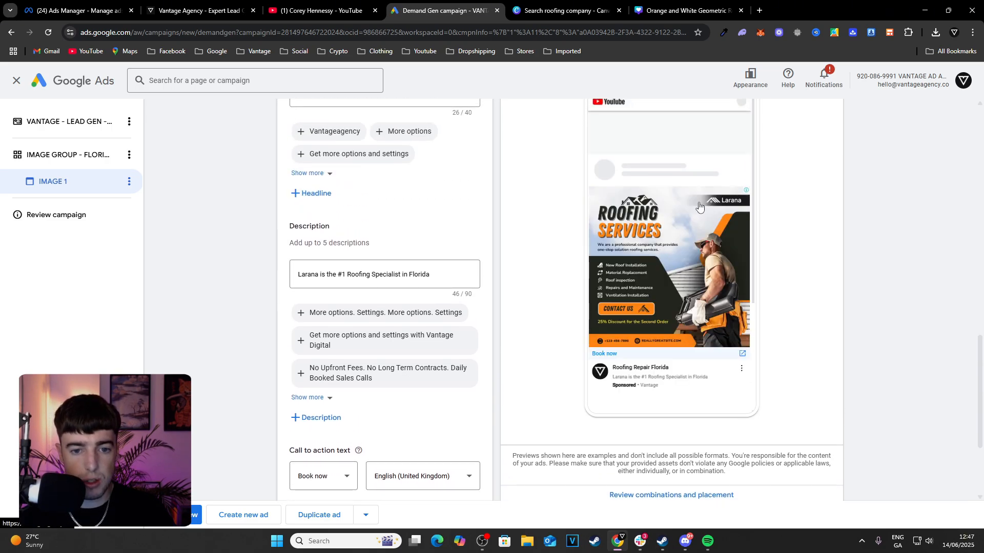
{"action": "scroll", "coordinate": [753, 261], "scroll_direction": "down", "scroll_amount": 2}
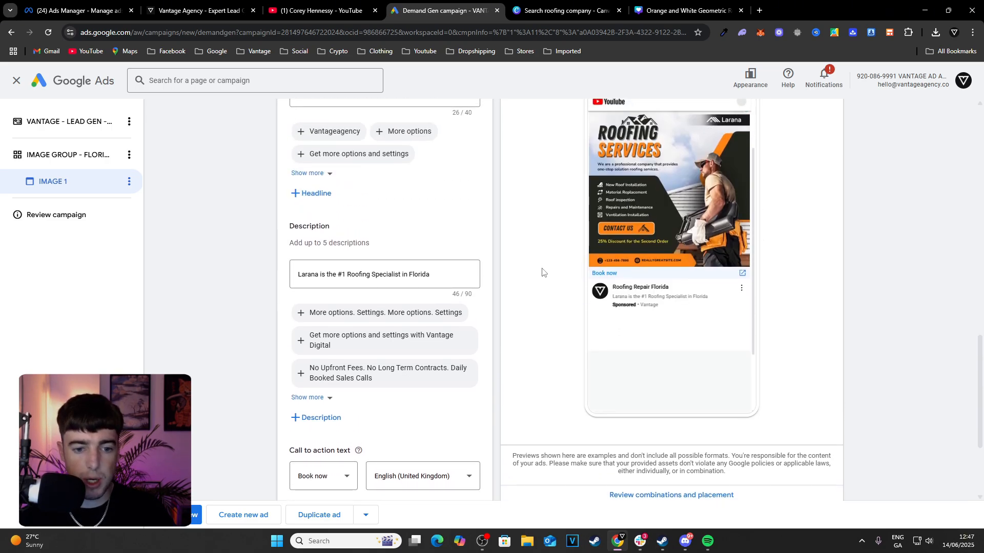
{"action": "scroll", "coordinate": [542, 276], "scroll_direction": "down", "scroll_amount": 3}
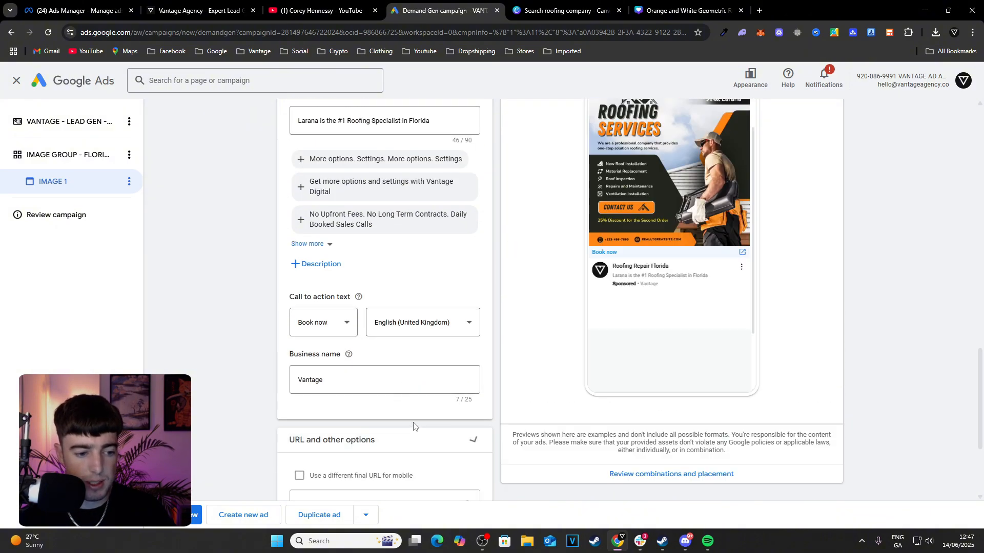
{"action": "scroll", "coordinate": [415, 426], "scroll_direction": "down", "scroll_amount": 4}
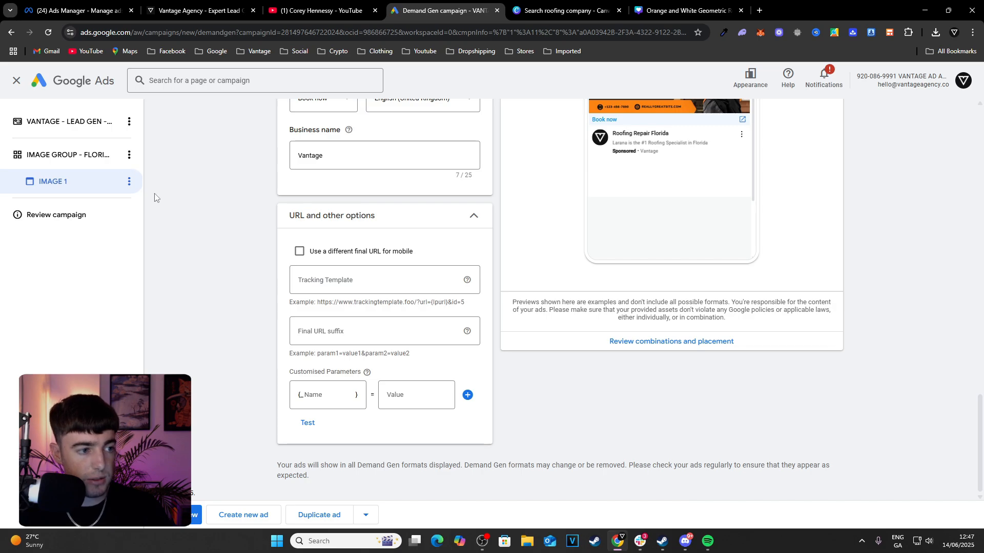
{"action": "scroll", "coordinate": [277, 328], "scroll_direction": "up", "scroll_amount": 15}
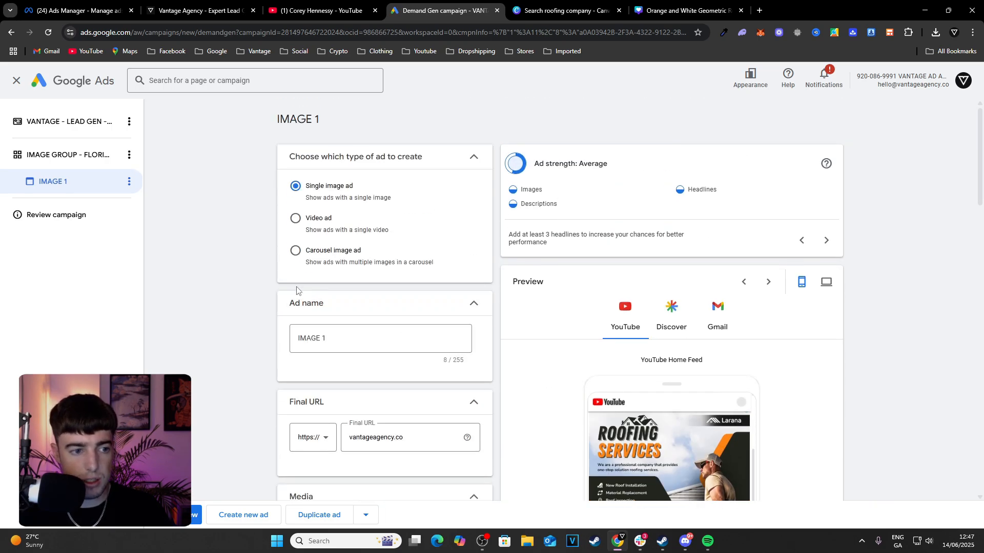
{"action": "triple_click", "coordinate": [588, 164]}
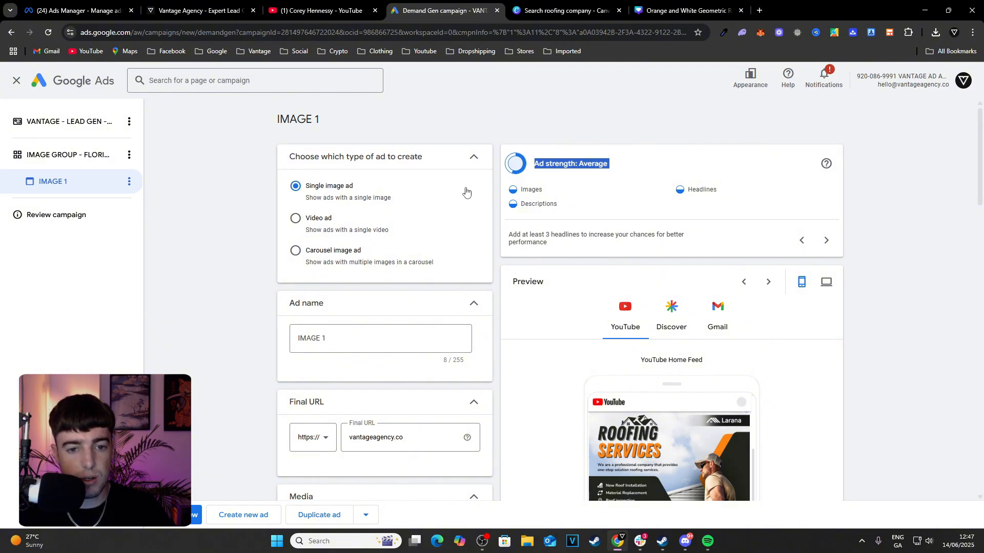
Duplicate the IMAGE GROUP - FLORIDA ad group together with its ad.
{"action": "left_click", "coordinate": [78, 163]}
{"action": "left_click", "coordinate": [129, 154]}
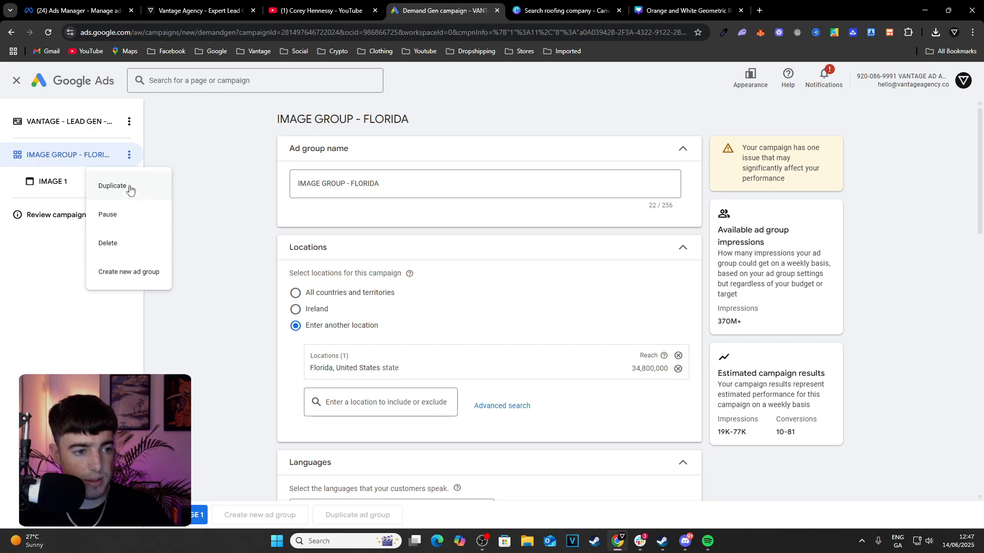
{"action": "left_click", "coordinate": [130, 189]}
Rename the duplicated ad group as "VIDEO GROUP - FLORIDA".
{"action": "left_click", "coordinate": [75, 216]}
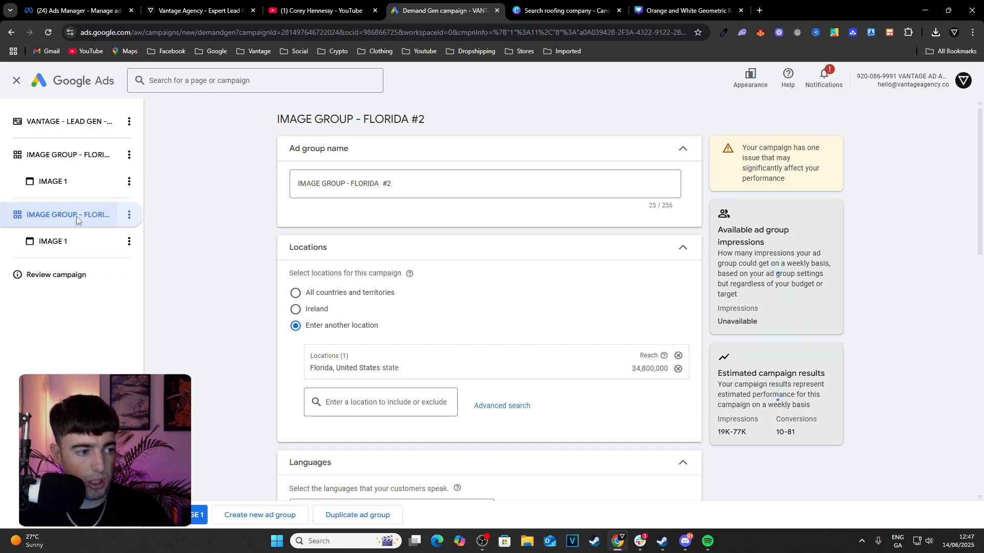
{"action": "double_click", "coordinate": [304, 185]}
{"action": "type", "text": "VI"}
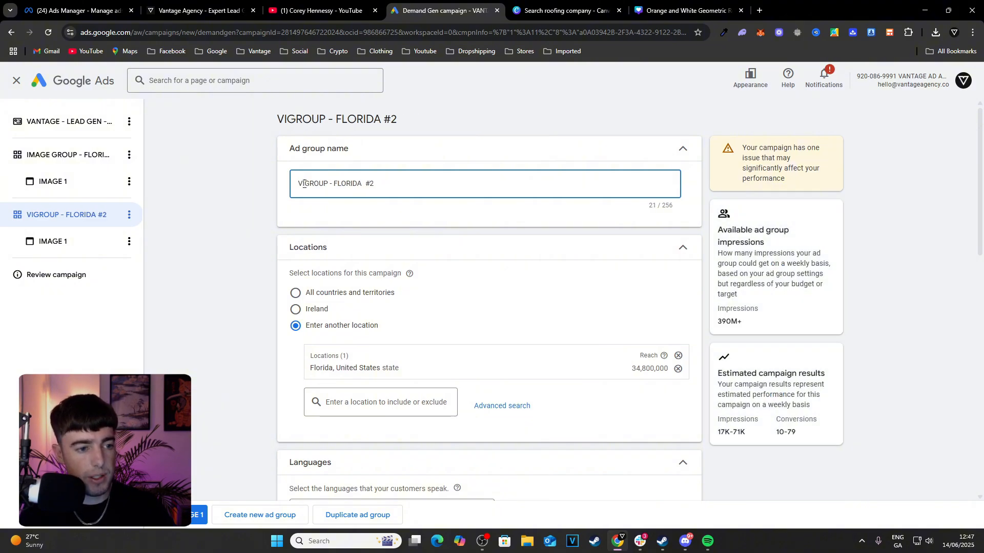
{"action": "type", "text": "DEO"}
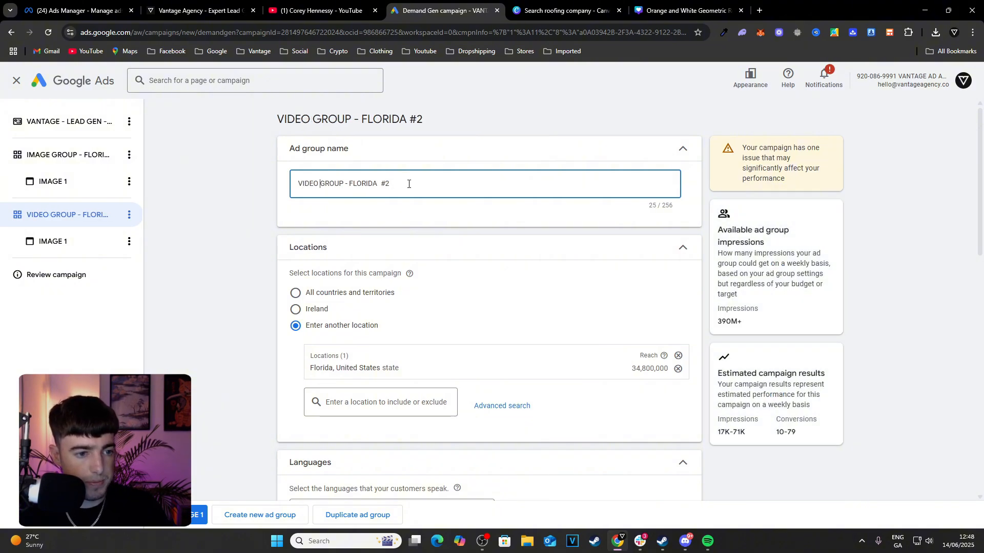
{"action": "left_click", "coordinate": [406, 183]}
{"action": "key", "text": "BackSpace"}
{"action": "key", "text": "BackSpace"}
{"action": "left_click", "coordinate": [258, 217]}
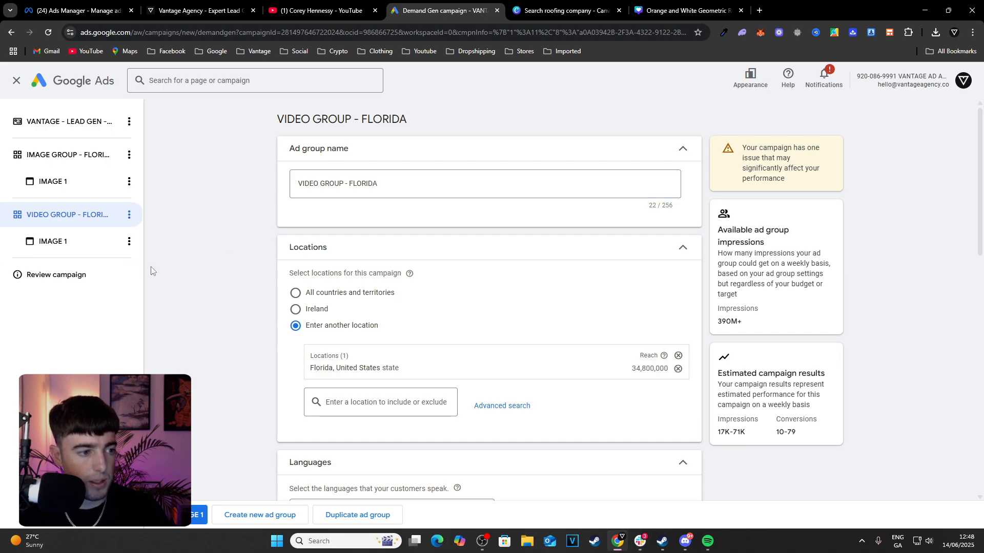
Rename the copied ad in VIDEO GROUP - FLORIDA as "VIDEO 1" and change its type to Video ad.
{"action": "left_click", "coordinate": [77, 246]}
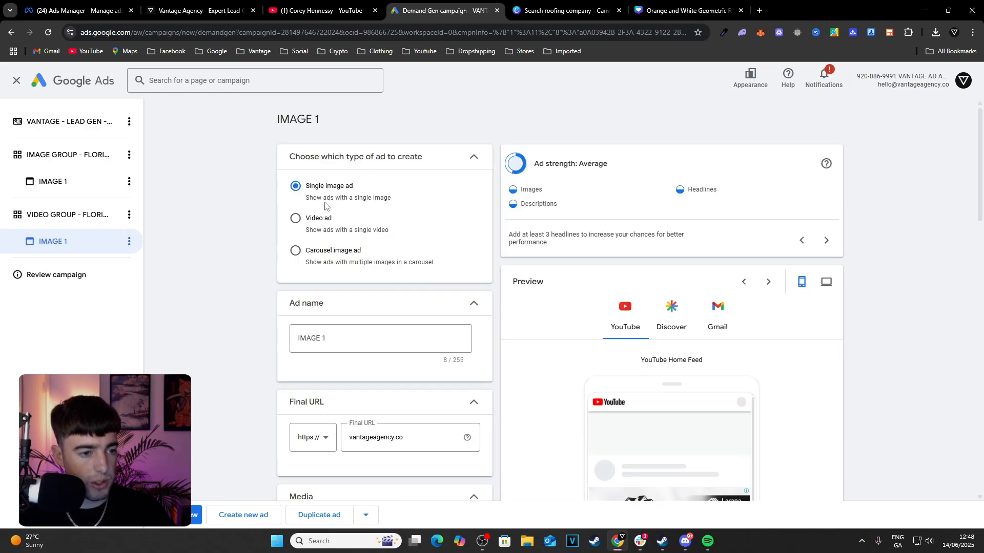
{"action": "left_click", "coordinate": [327, 343]}
{"action": "key", "text": "ctrl+a"}
{"action": "type", "text": "VIDEO 1"}
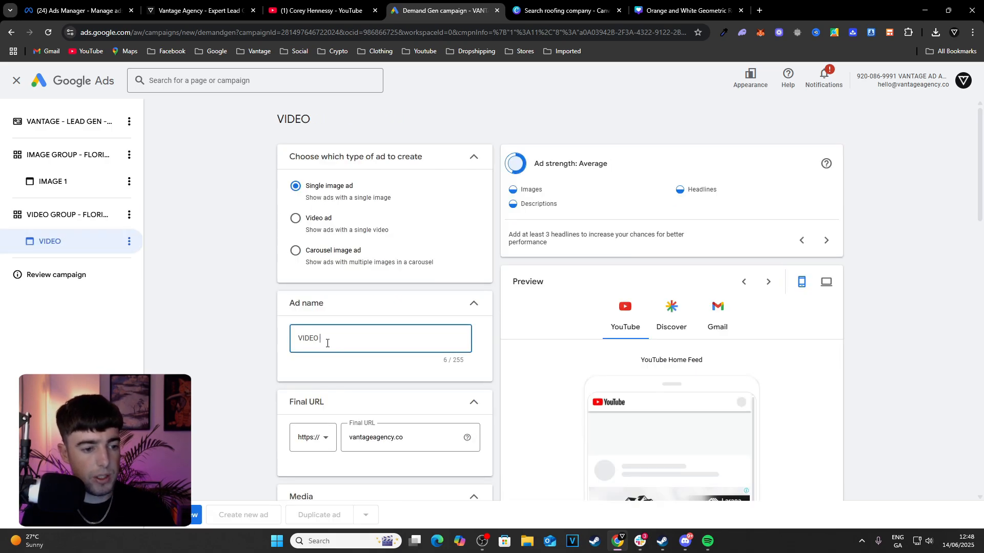
{"action": "left_click", "coordinate": [324, 225]}
Enter vantageagency.co as the final URL of the VIDEO 1 ad.
{"action": "scroll", "coordinate": [359, 246], "scroll_direction": "down", "scroll_amount": 4}
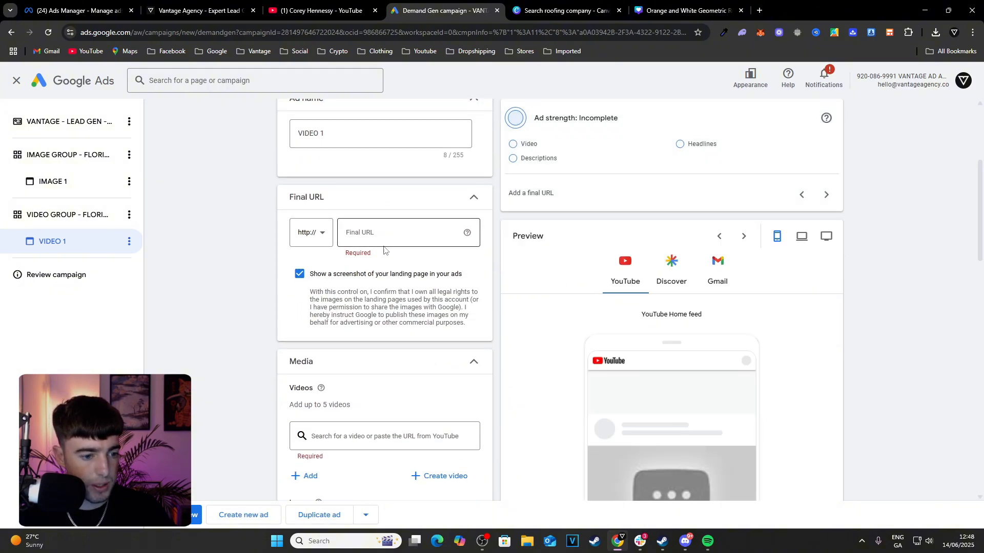
{"action": "left_click", "coordinate": [402, 231]}
{"action": "type", "text": "van"}
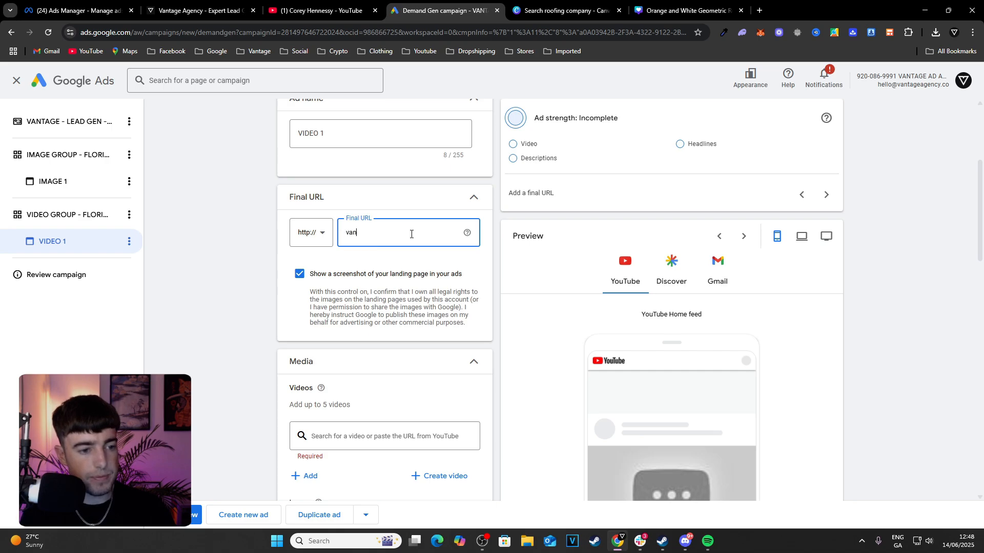
{"action": "type", "text": "tageagency.co"}
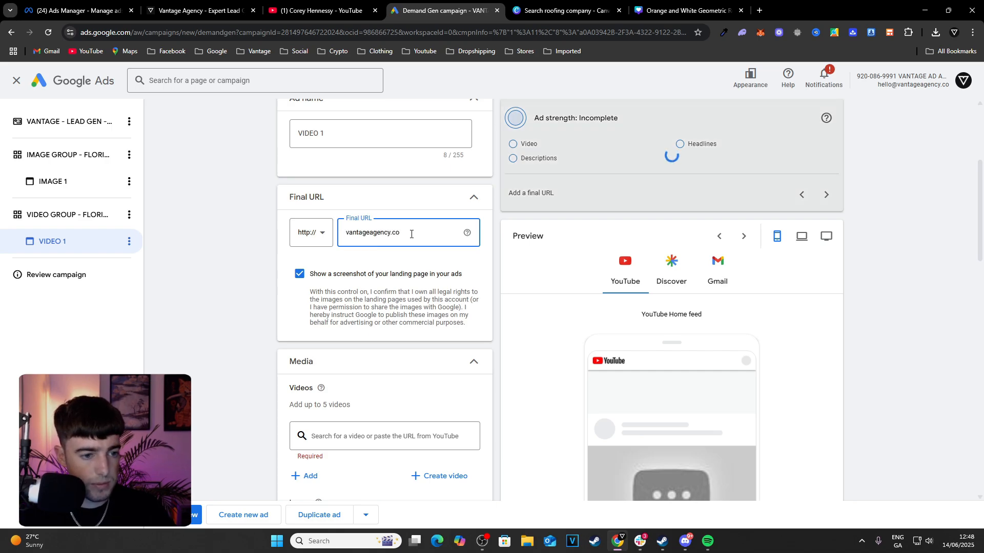
Add the horizontal real estate marketing video from the asset library to the VIDEO 1 ad.
{"action": "scroll", "coordinate": [315, 337], "scroll_direction": "down", "scroll_amount": 3}
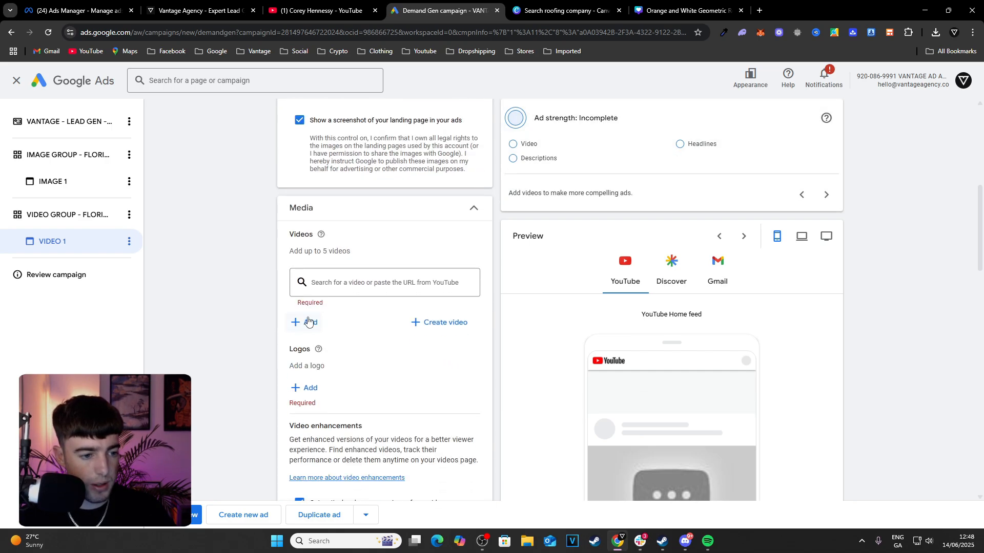
{"action": "left_click", "coordinate": [308, 322]}
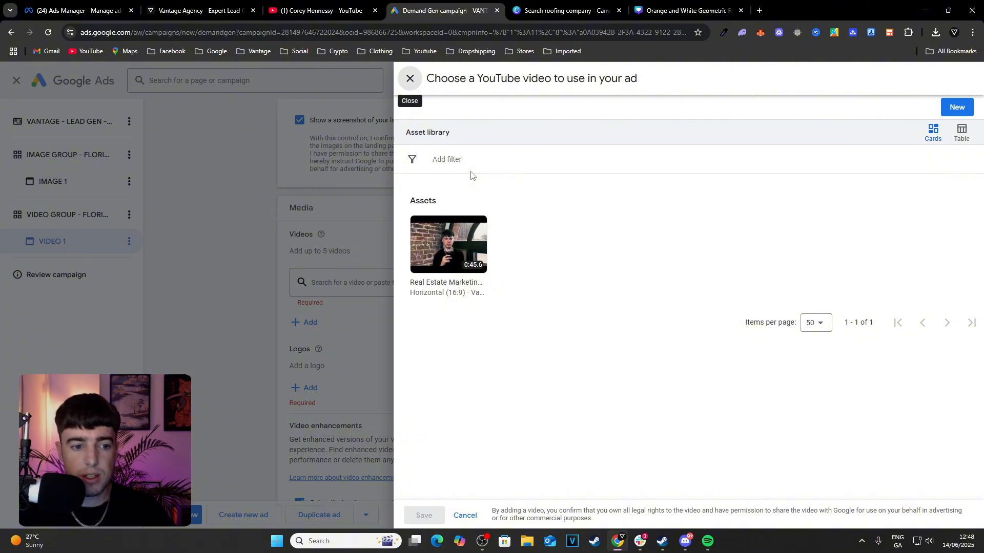
{"action": "left_click", "coordinate": [423, 241]}
{"action": "left_click", "coordinate": [423, 516]}
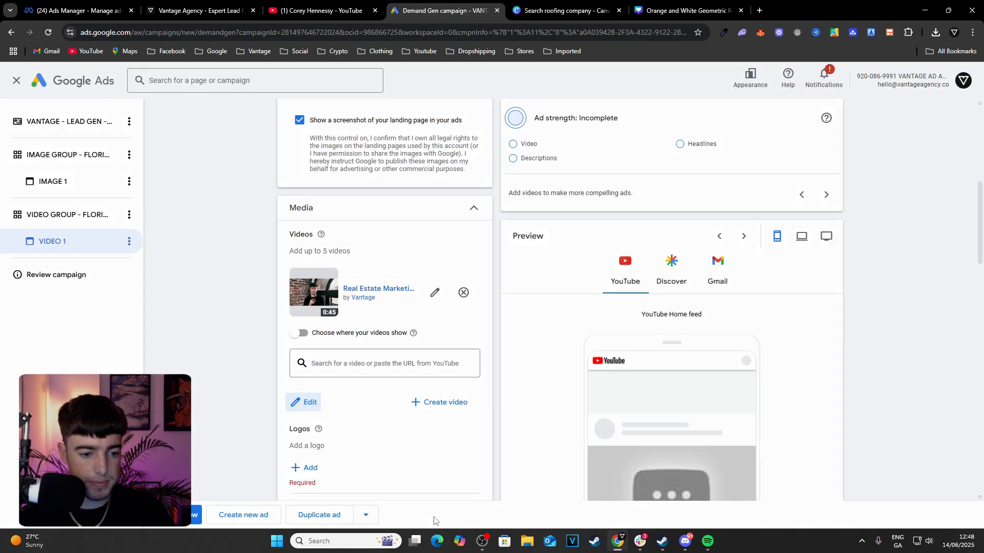
{"action": "scroll", "coordinate": [577, 394], "scroll_direction": "down", "scroll_amount": 1}
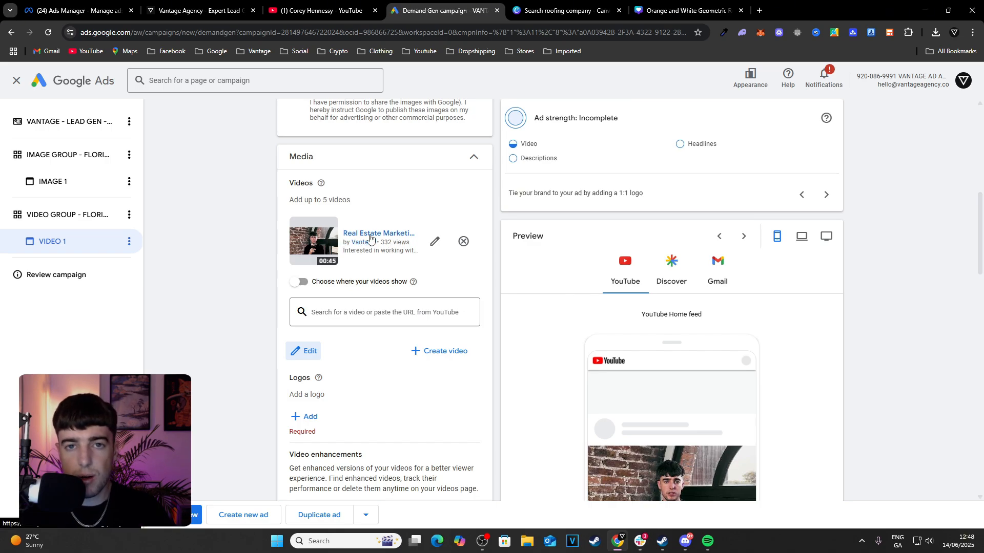
Switch to the roofing services design in Canva, preview the Sleek page animation and apply the Fun one.
{"action": "left_click", "coordinate": [686, 10]}
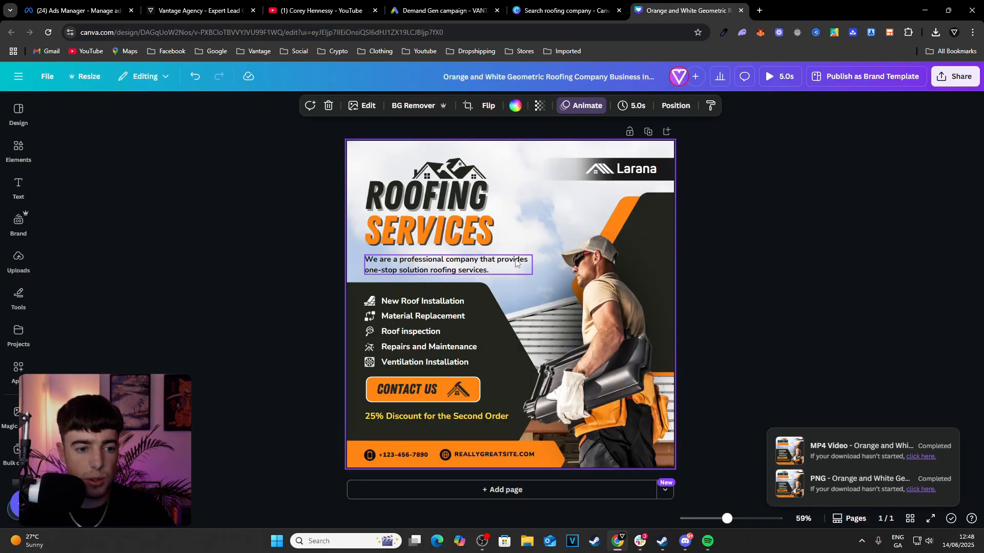
{"action": "left_click", "coordinate": [583, 105]}
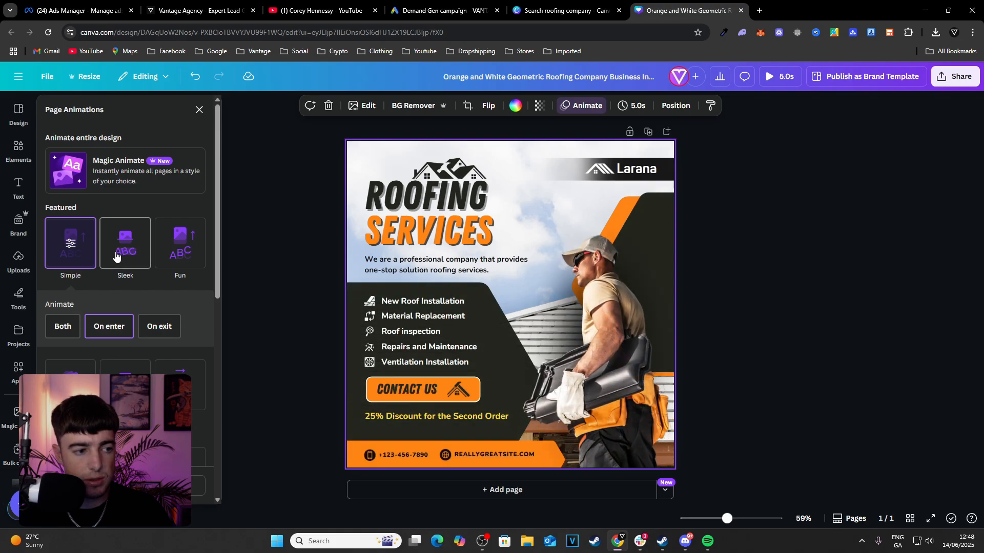
{"action": "left_click", "coordinate": [116, 256]}
{"action": "left_click", "coordinate": [178, 258]}
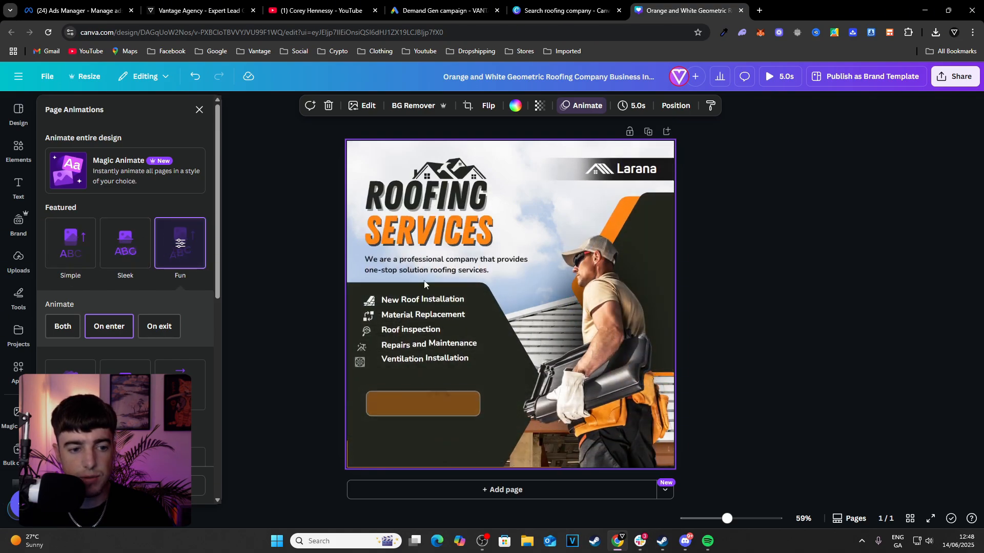
Glance at the YouTube channel's videos, return to Google Ads and look over VIDEO 1's media and text fields.
{"action": "left_click", "coordinate": [345, 8]}
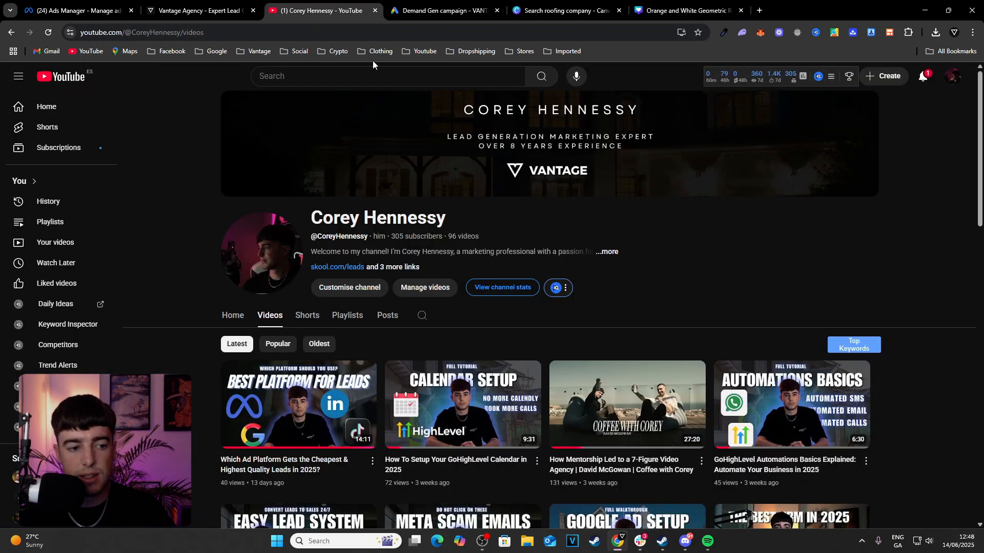
{"action": "left_click", "coordinate": [489, 5]}
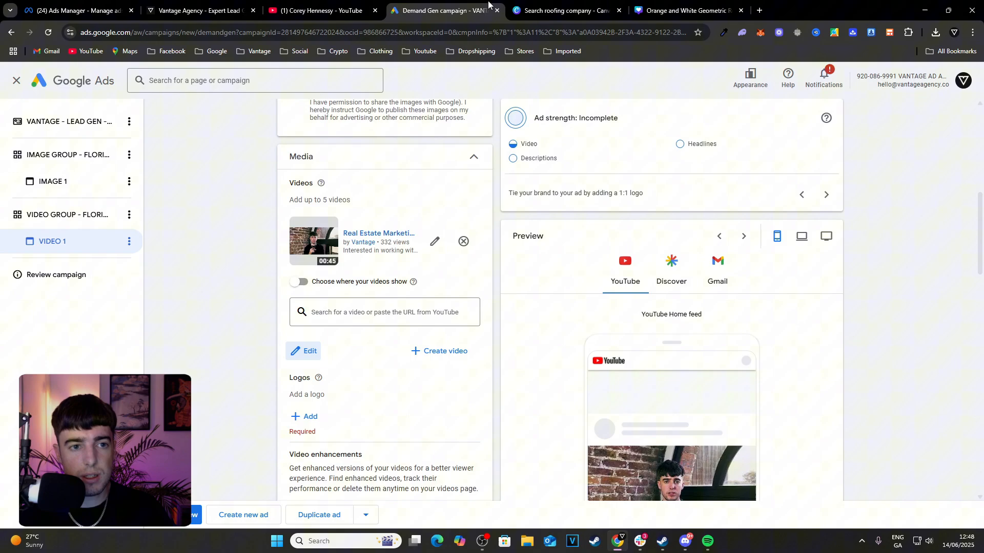
{"action": "left_click", "coordinate": [417, 306]}
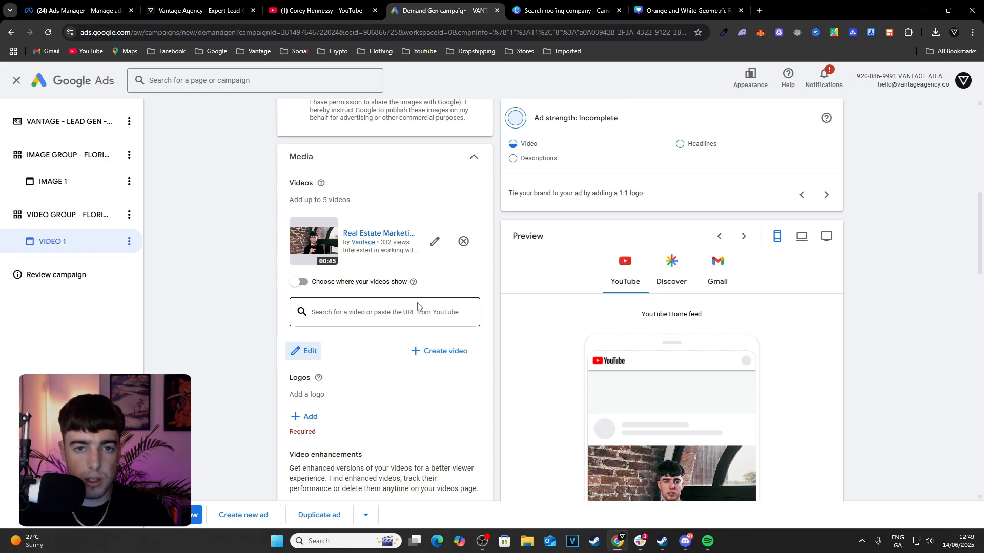
{"action": "scroll", "coordinate": [418, 306], "scroll_direction": "down", "scroll_amount": 20}
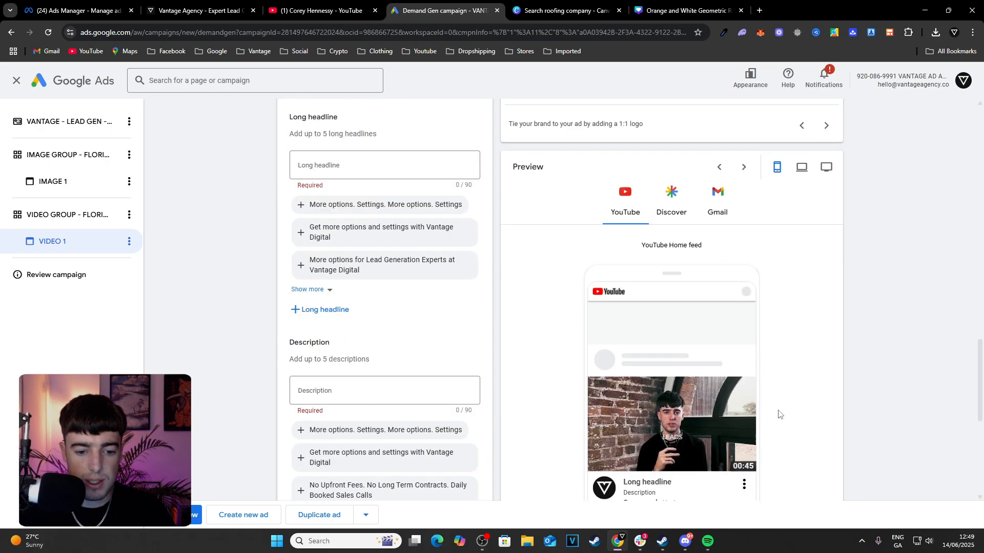
{"action": "scroll", "coordinate": [445, 308], "scroll_direction": "up", "scroll_amount": 15}
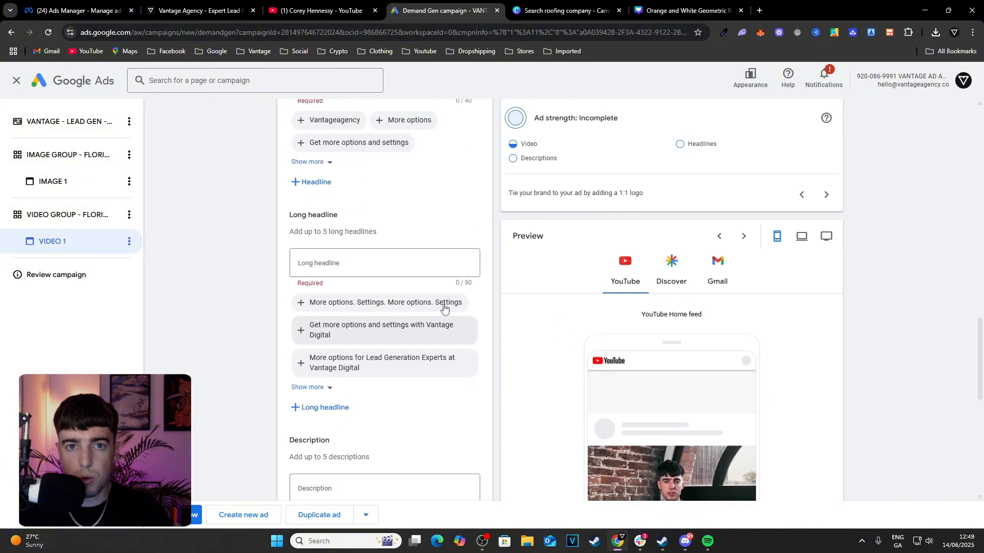
{"action": "scroll", "coordinate": [445, 309], "scroll_direction": "up", "scroll_amount": 6}
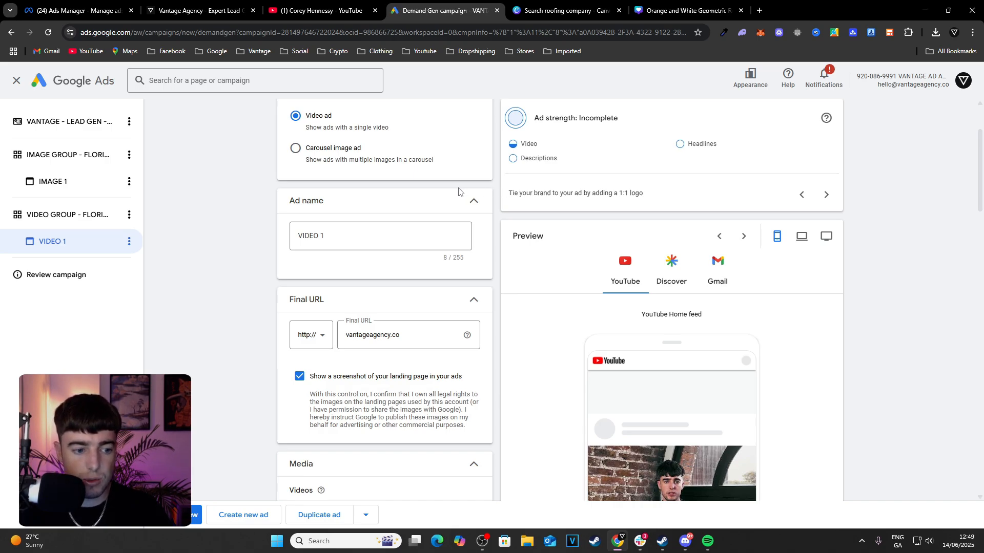
Add logoblack.jpg from the asset library as the video ad's logo.
{"action": "scroll", "coordinate": [395, 234], "scroll_direction": "down", "scroll_amount": 4}
{"action": "scroll", "coordinate": [366, 218], "scroll_direction": "down", "scroll_amount": 4}
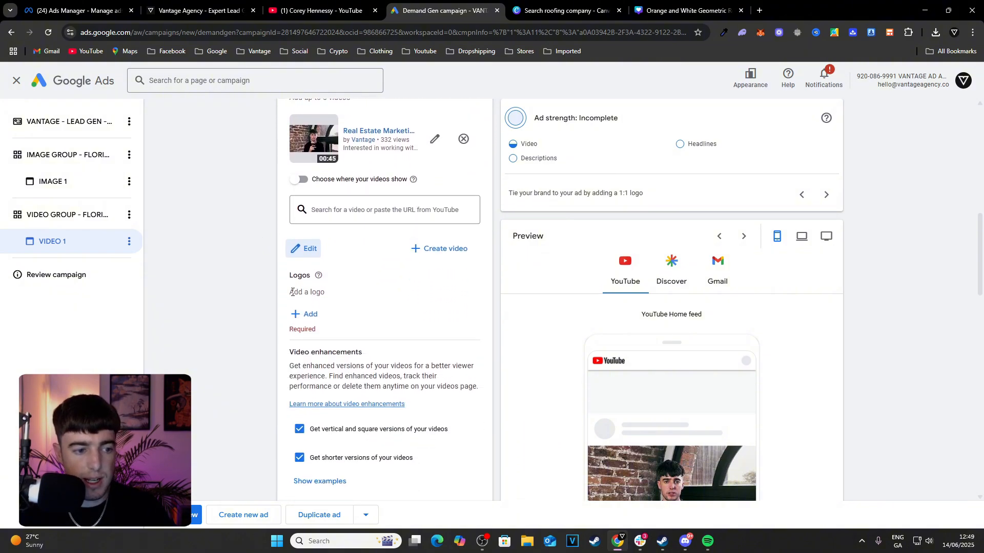
{"action": "left_click", "coordinate": [297, 313]}
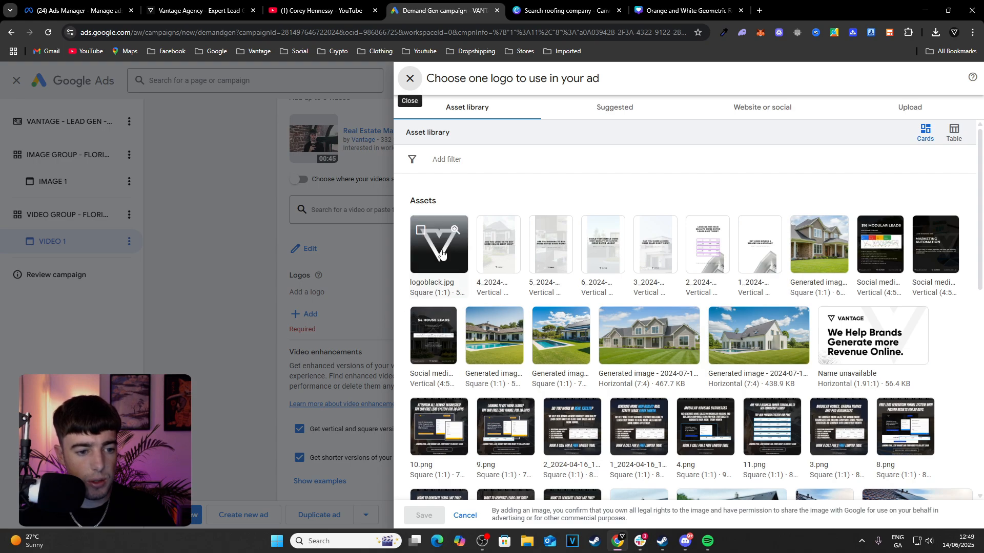
{"action": "left_click", "coordinate": [421, 232]}
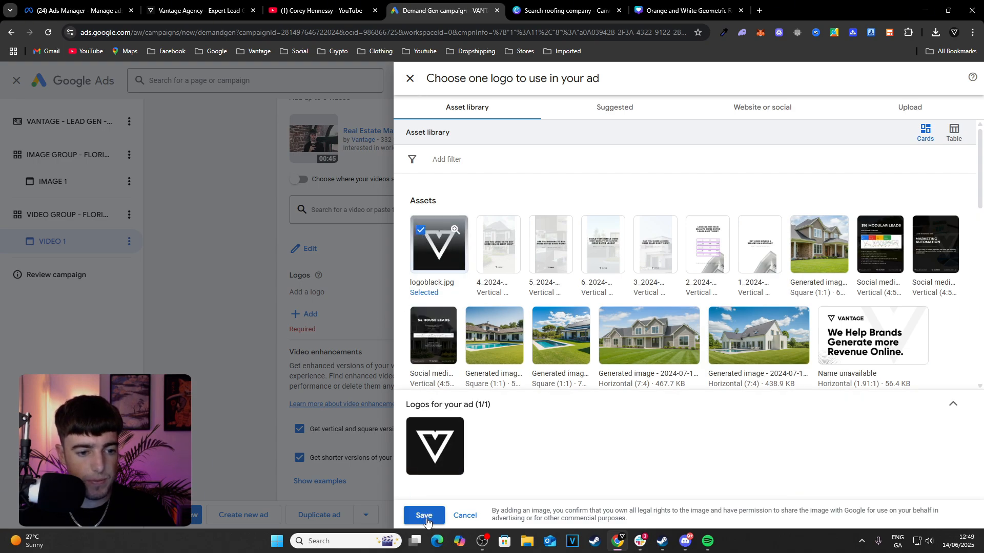
{"action": "left_click", "coordinate": [426, 516]}
Enter "Roofing Pros in Florida" as the video ad's headline.
{"action": "scroll", "coordinate": [415, 332], "scroll_direction": "down", "scroll_amount": 6}
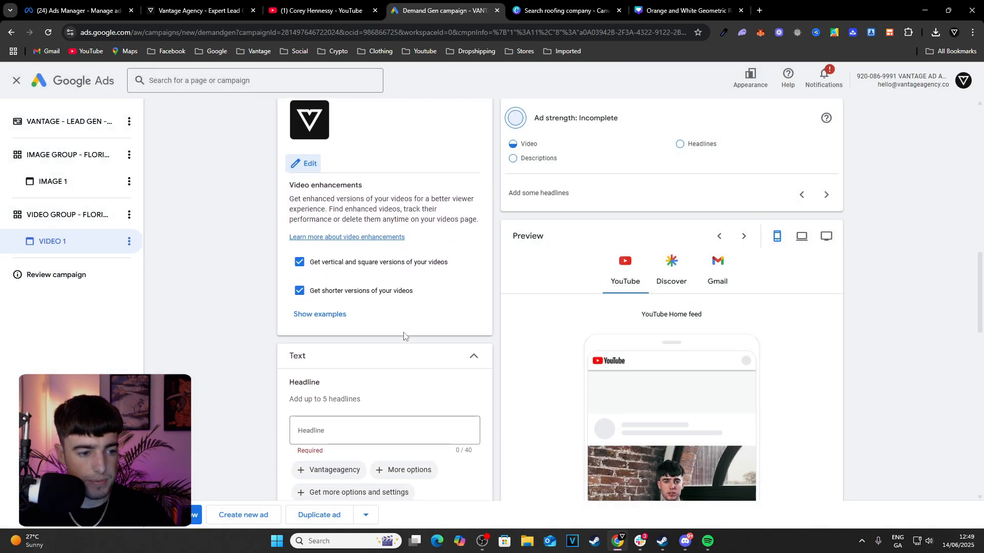
{"action": "left_click", "coordinate": [395, 329]}
{"action": "scroll", "coordinate": [395, 330], "scroll_direction": "down", "scroll_amount": 1}
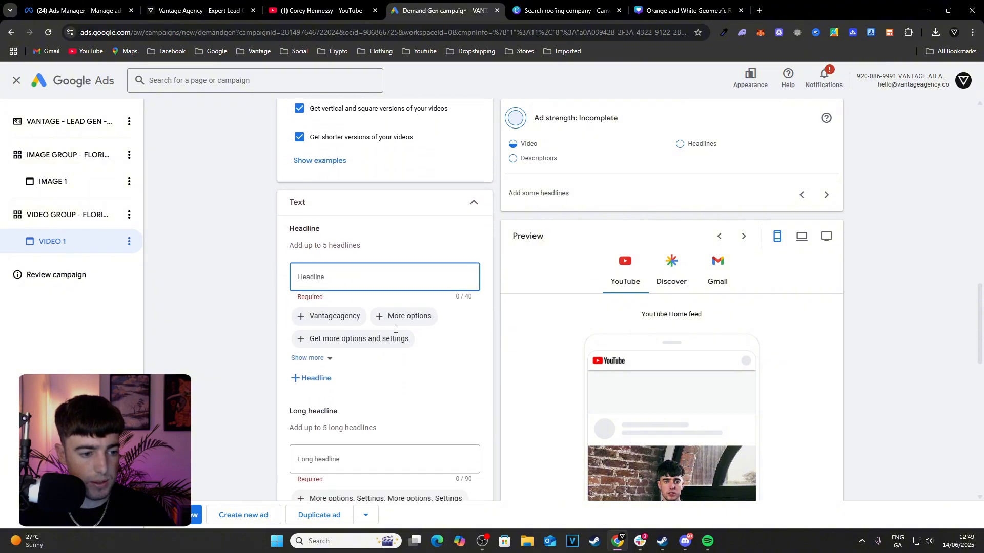
{"action": "scroll", "coordinate": [391, 285], "scroll_direction": "down", "scroll_amount": 1}
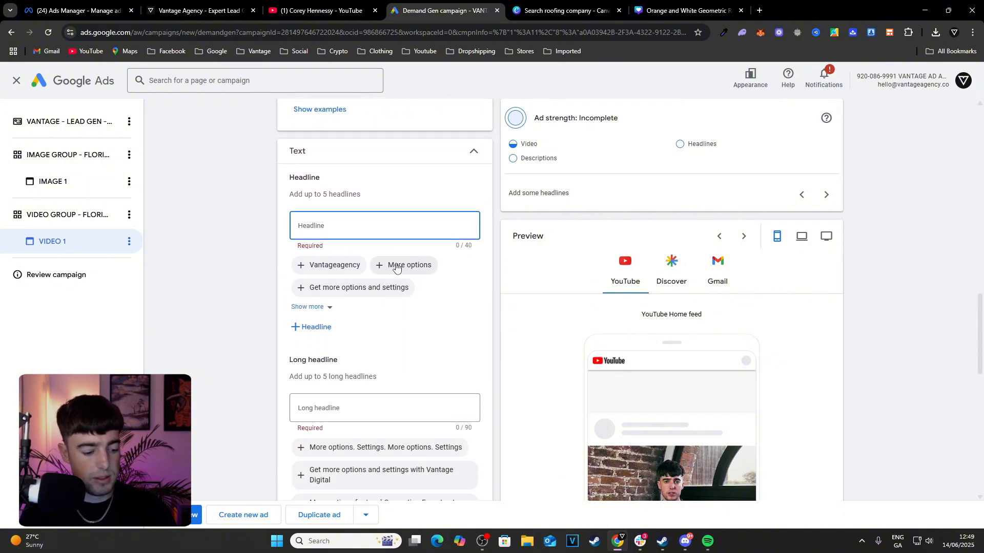
{"action": "type", "text": "Roofing "}
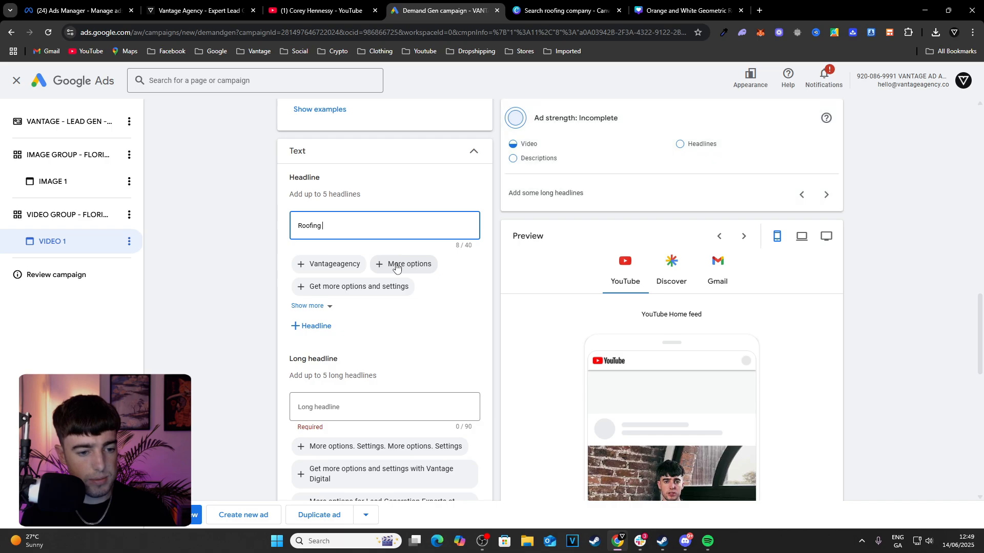
{"action": "type", "text": "Pros in"}
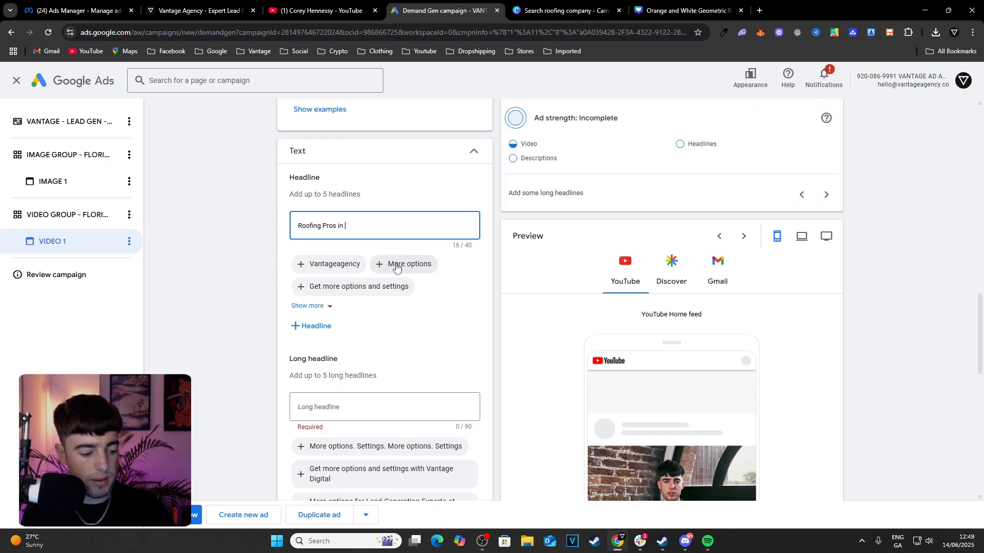
{"action": "type", "text": " Florida"}
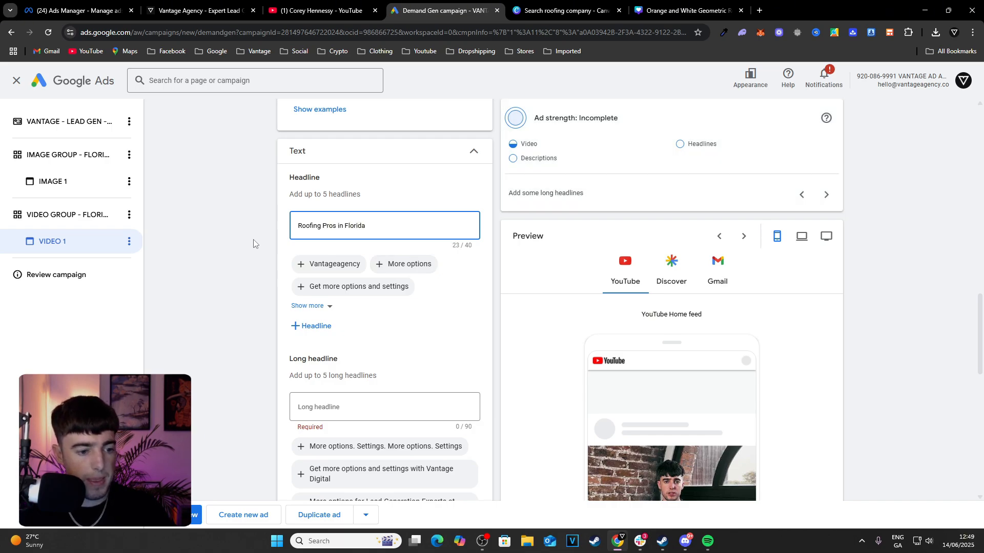
Enter "The Best Roofing Company in Florida" as the video ad's long headline.
{"action": "left_click", "coordinate": [354, 404]}
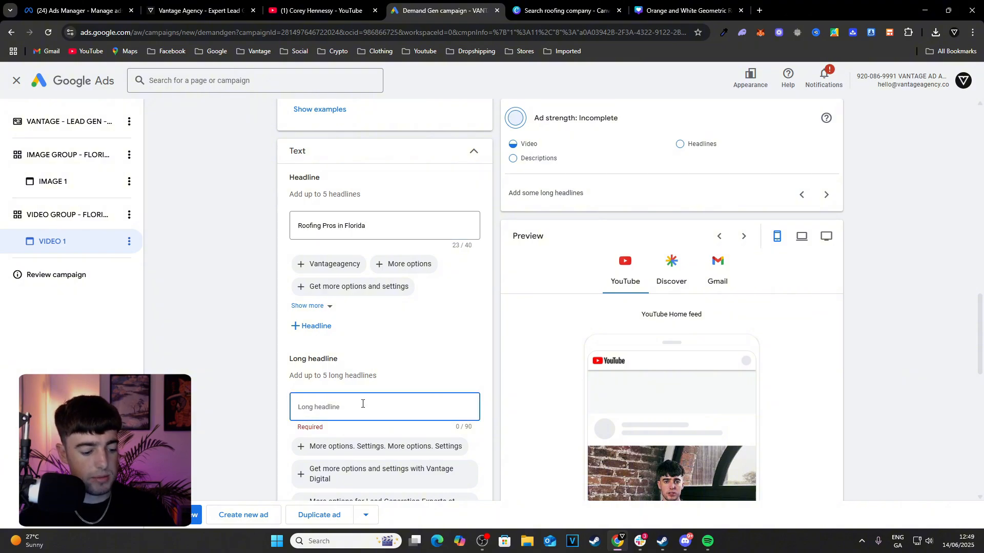
{"action": "type", "text": "The Best Roo"}
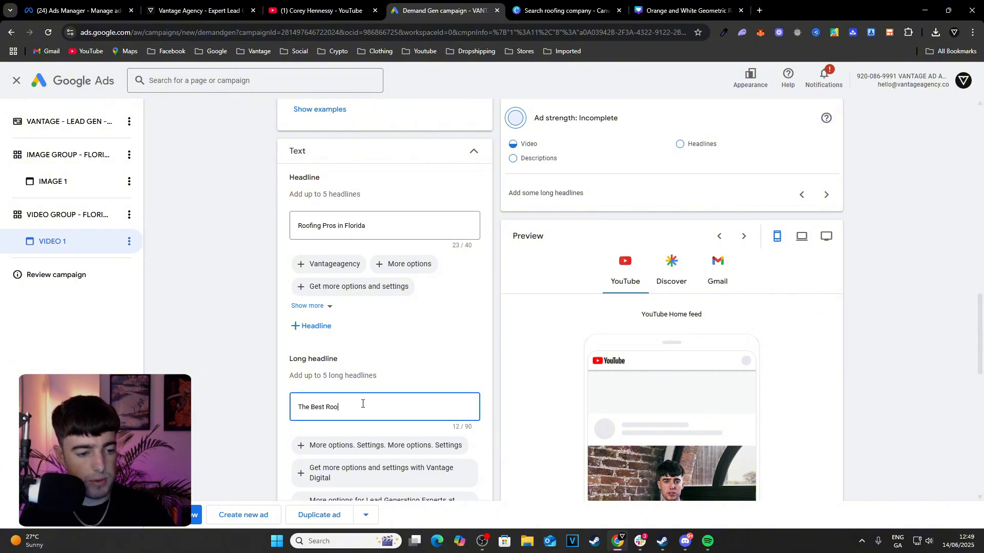
{"action": "type", "text": "in Florida"}
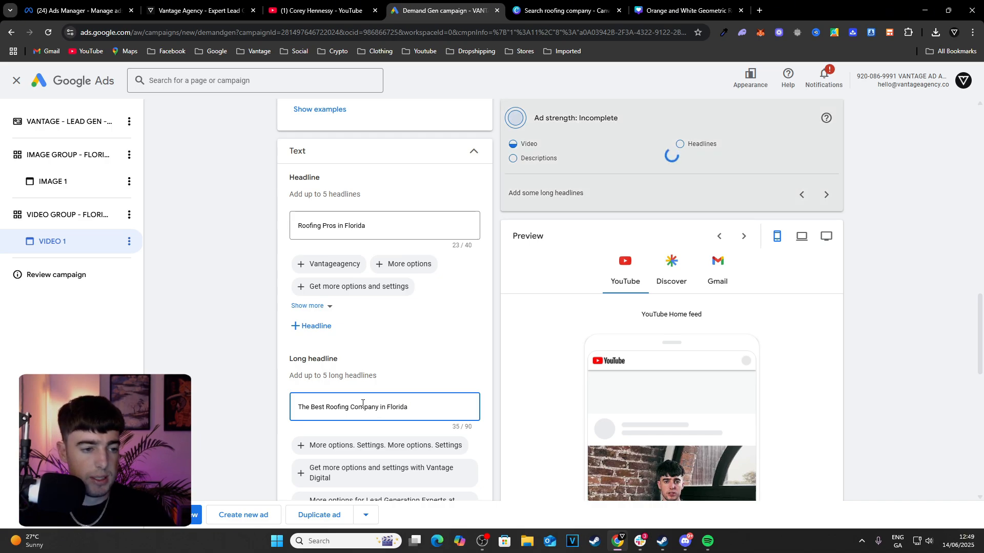
{"action": "left_click", "coordinate": [215, 319]}
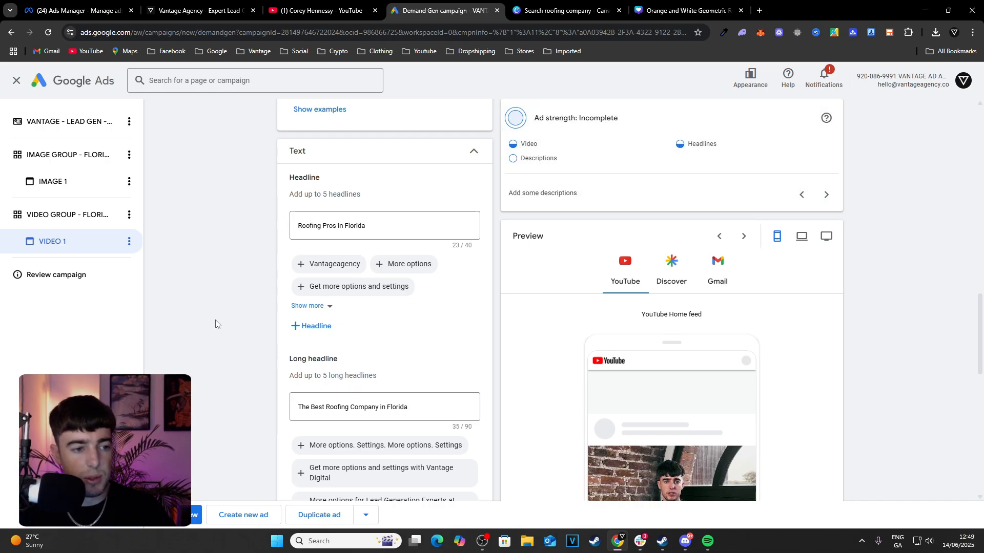
Review the video ad's enhancement options, headline texts, description field and YouTube preview.
{"action": "scroll", "coordinate": [318, 285], "scroll_direction": "down", "scroll_amount": 2}
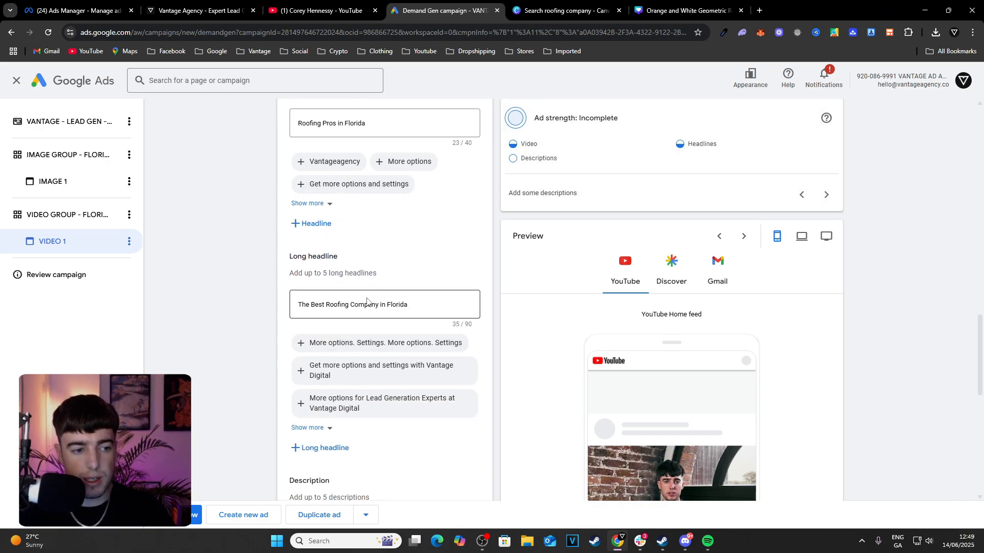
{"action": "scroll", "coordinate": [358, 315], "scroll_direction": "up", "scroll_amount": 4}
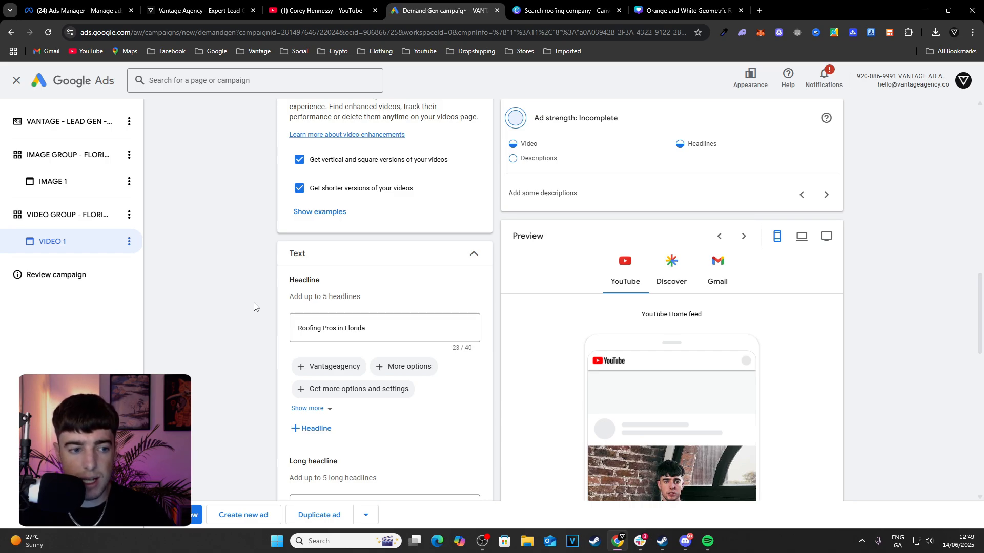
{"action": "scroll", "coordinate": [228, 235], "scroll_direction": "up", "scroll_amount": 5}
{"action": "scroll", "coordinate": [358, 343], "scroll_direction": "down", "scroll_amount": 7}
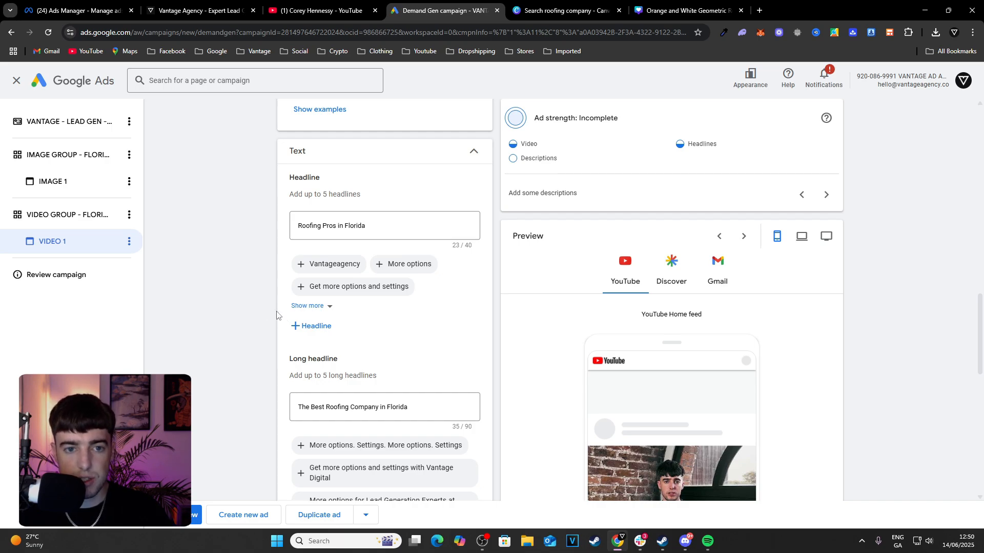
{"action": "scroll", "coordinate": [275, 311], "scroll_direction": "down", "scroll_amount": 5}
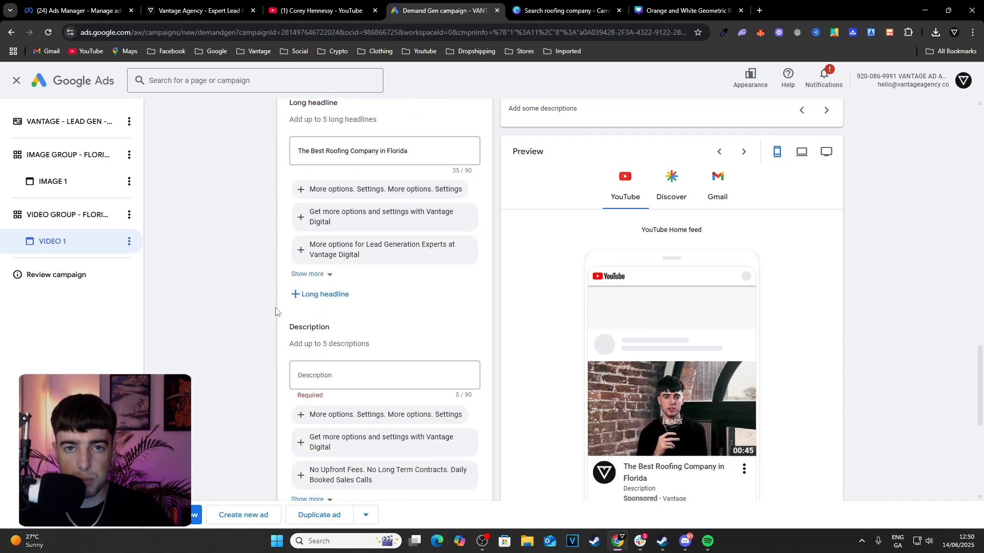
Add the suggested description "No Upfront Fees. No Long Term Contracts. Daily Booked Sales Calls" to the video ad.
{"action": "scroll", "coordinate": [355, 439], "scroll_direction": "down", "scroll_amount": 1}
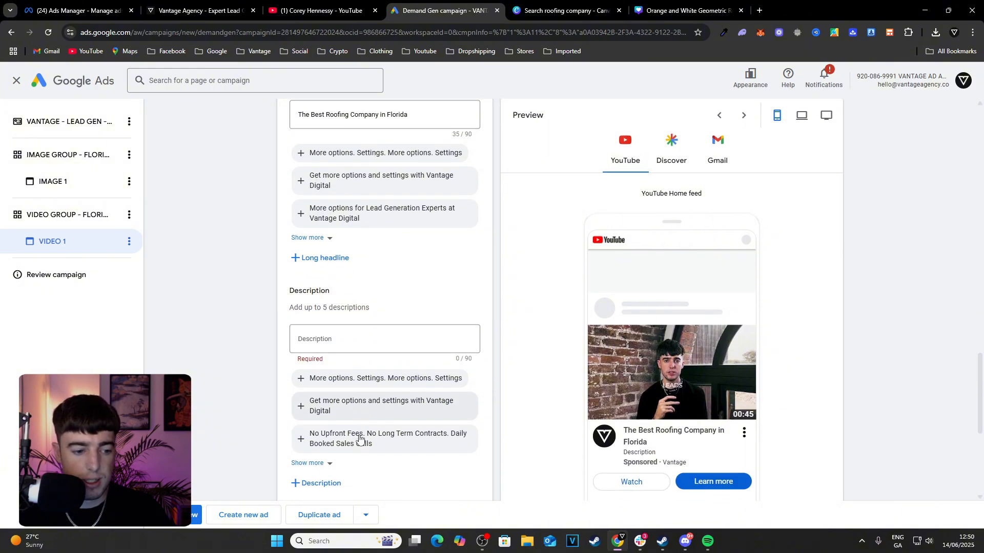
{"action": "left_click", "coordinate": [357, 427]}
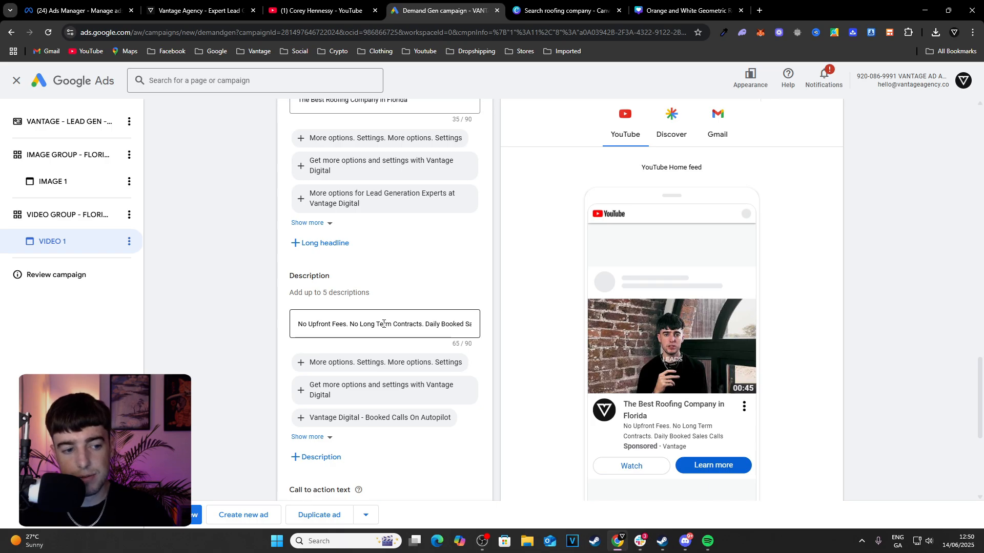
{"action": "scroll", "coordinate": [372, 335], "scroll_direction": "up", "scroll_amount": 9}
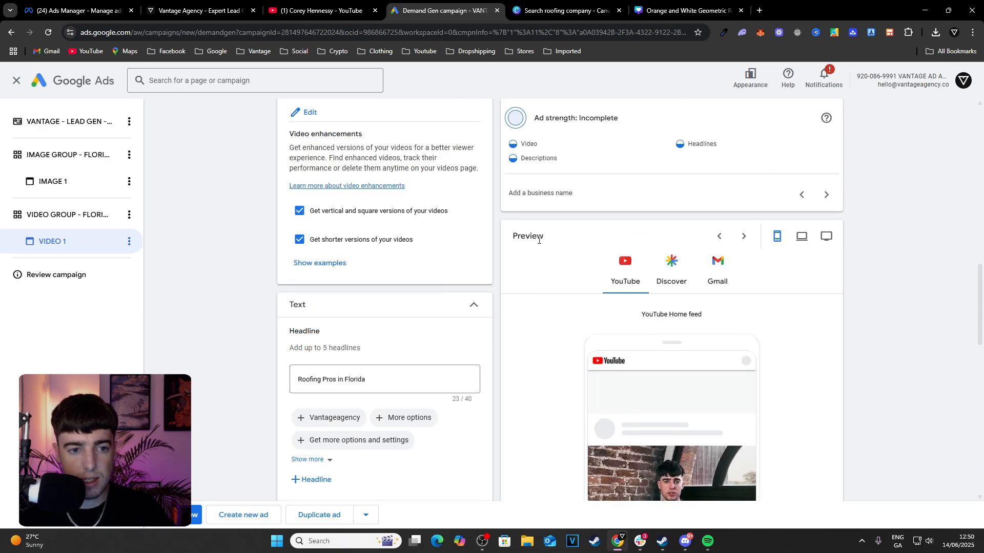
Set the video ad's call to action to "Book now" and its business name to "Vantage".
{"action": "scroll", "coordinate": [460, 227], "scroll_direction": "down", "scroll_amount": 5}
{"action": "scroll", "coordinate": [459, 227], "scroll_direction": "down", "scroll_amount": 8}
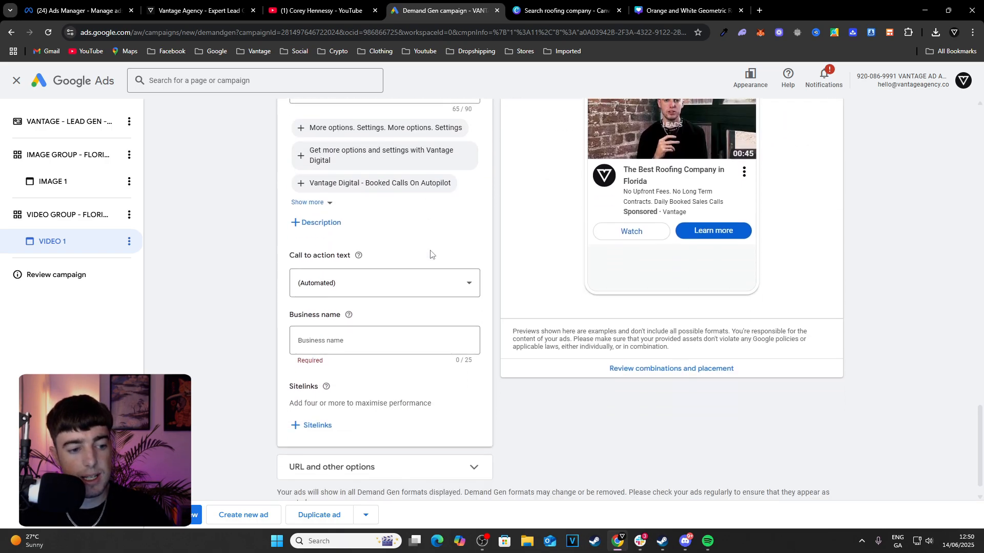
{"action": "left_click", "coordinate": [397, 265]}
{"action": "left_click", "coordinate": [367, 321]}
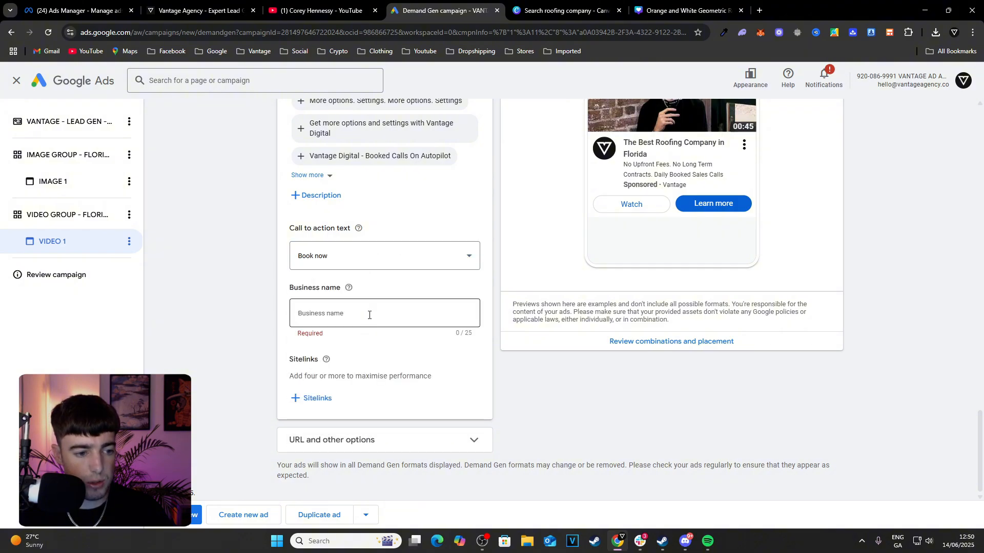
{"action": "left_click", "coordinate": [374, 311]}
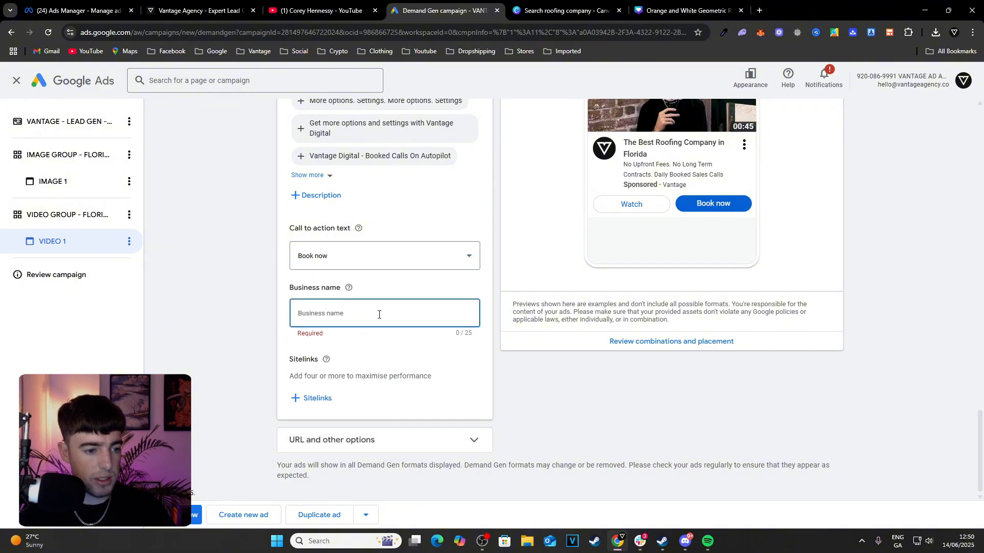
{"action": "type", "text": "Vantage"}
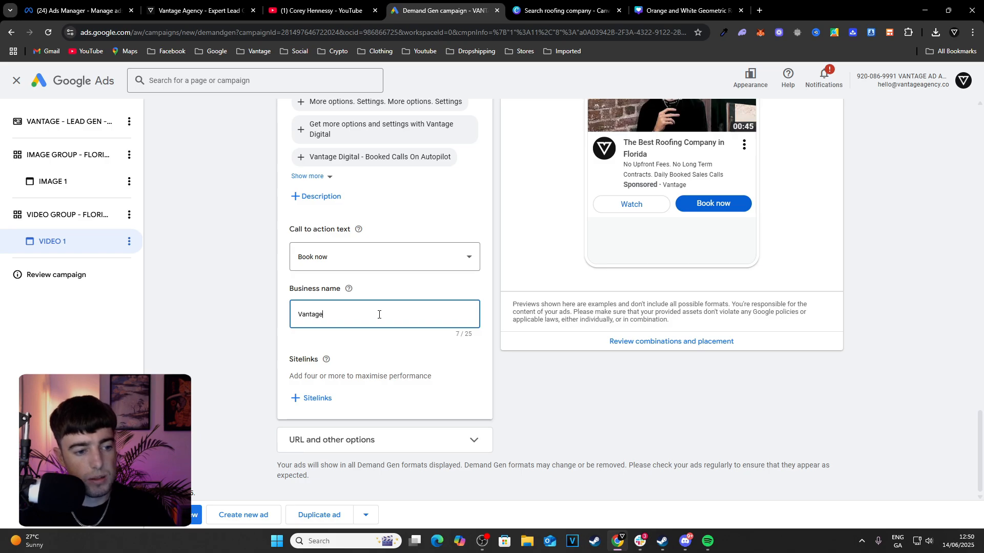
{"action": "double_click", "coordinate": [328, 314]}
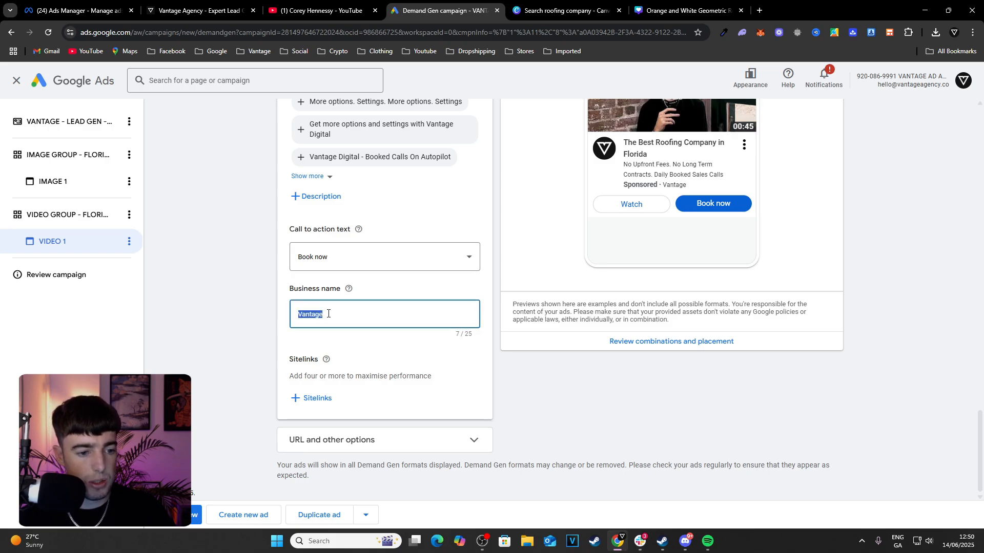
{"action": "left_click", "coordinate": [250, 314]}
Review the video ad's type, name, final URL, media and enhancement settings.
{"action": "scroll", "coordinate": [279, 373], "scroll_direction": "up", "scroll_amount": 10}
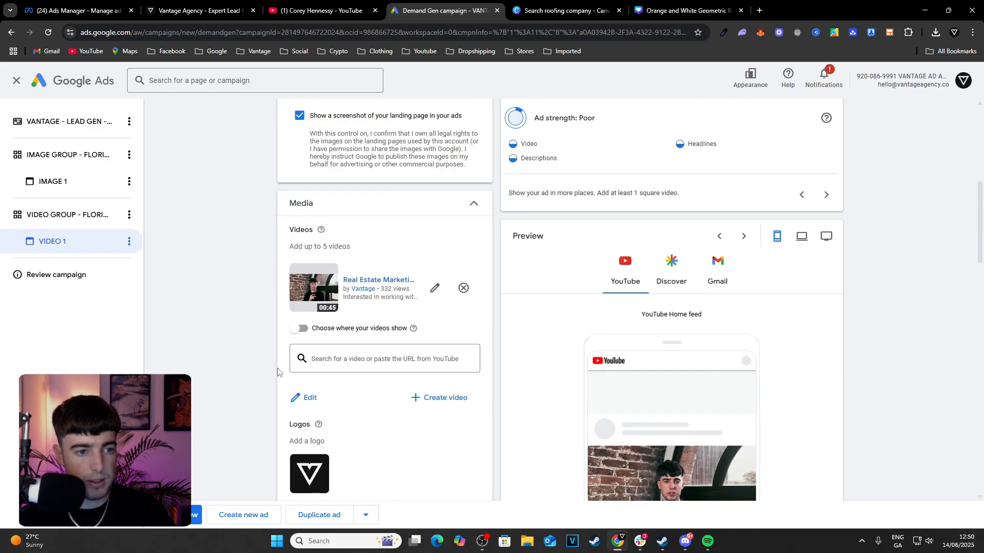
{"action": "scroll", "coordinate": [278, 373], "scroll_direction": "up", "scroll_amount": 10}
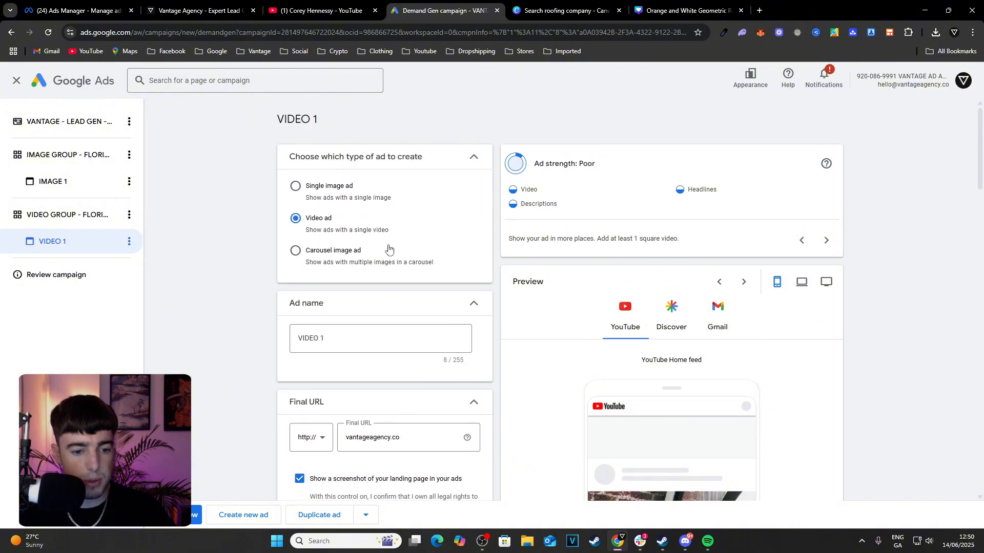
{"action": "scroll", "coordinate": [389, 248], "scroll_direction": "down", "scroll_amount": 10}
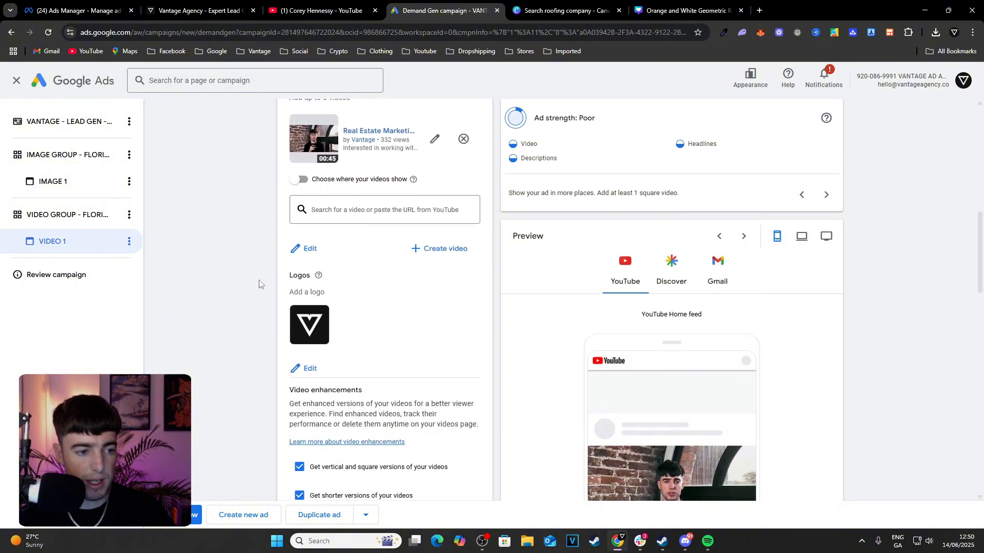
{"action": "scroll", "coordinate": [260, 285], "scroll_direction": "down", "scroll_amount": 3}
{"action": "scroll", "coordinate": [371, 300], "scroll_direction": "up", "scroll_amount": 15}
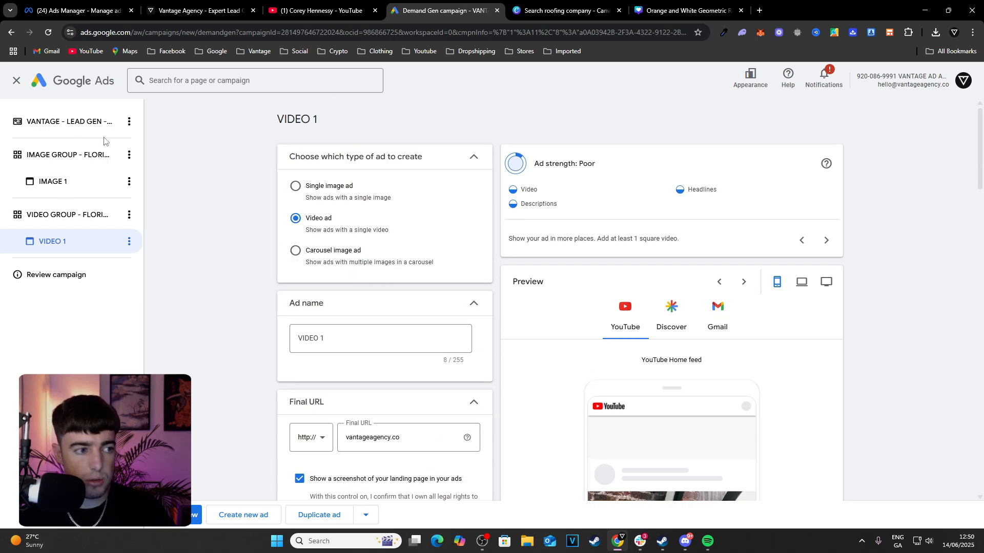
Check the image ad group's targeting and audience, and the campaign's budget and date settings.
{"action": "left_click", "coordinate": [78, 154]}
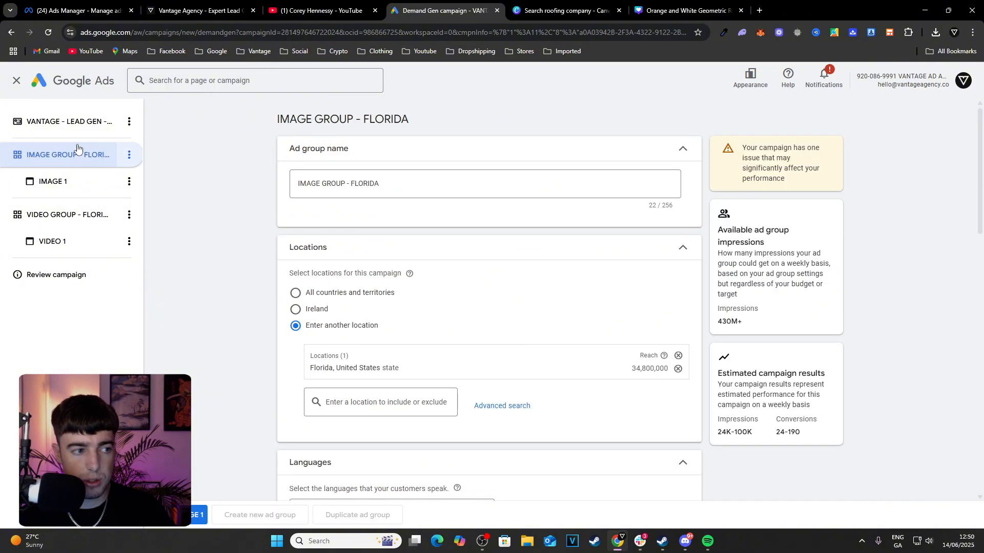
{"action": "scroll", "coordinate": [298, 266], "scroll_direction": "down", "scroll_amount": 3}
{"action": "scroll", "coordinate": [298, 266], "scroll_direction": "down", "scroll_amount": 11}
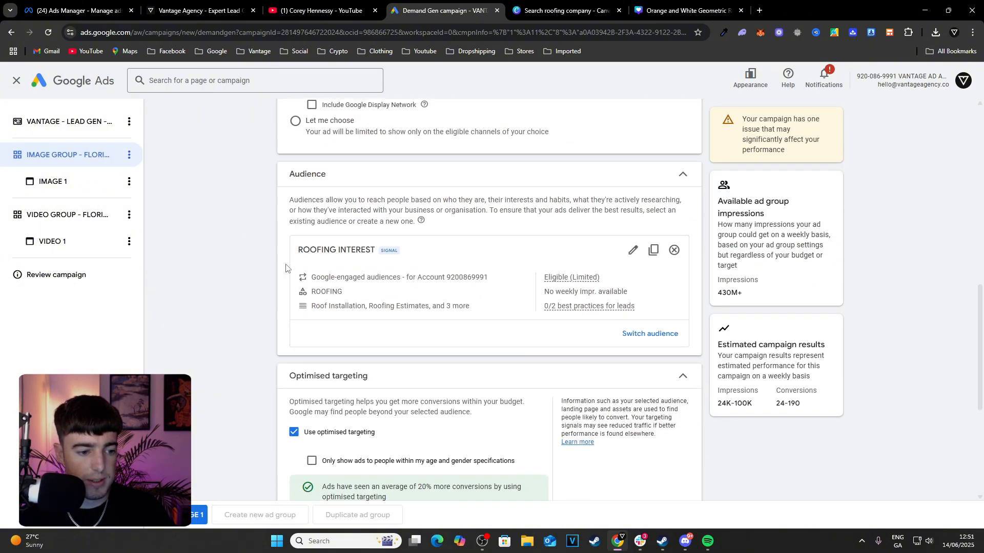
{"action": "left_click", "coordinate": [75, 132]}
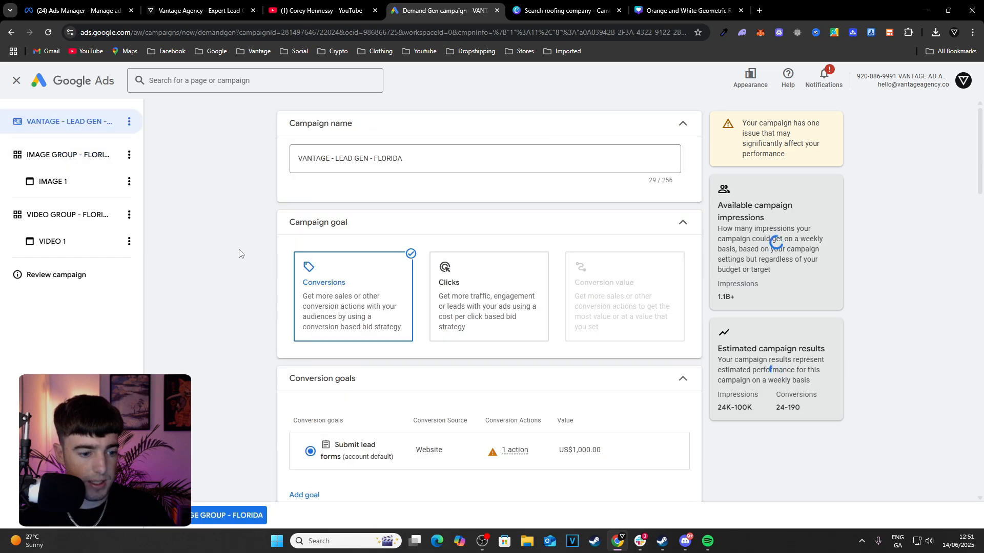
{"action": "scroll", "coordinate": [254, 290], "scroll_direction": "down", "scroll_amount": 6}
{"action": "scroll", "coordinate": [254, 290], "scroll_direction": "down", "scroll_amount": 5}
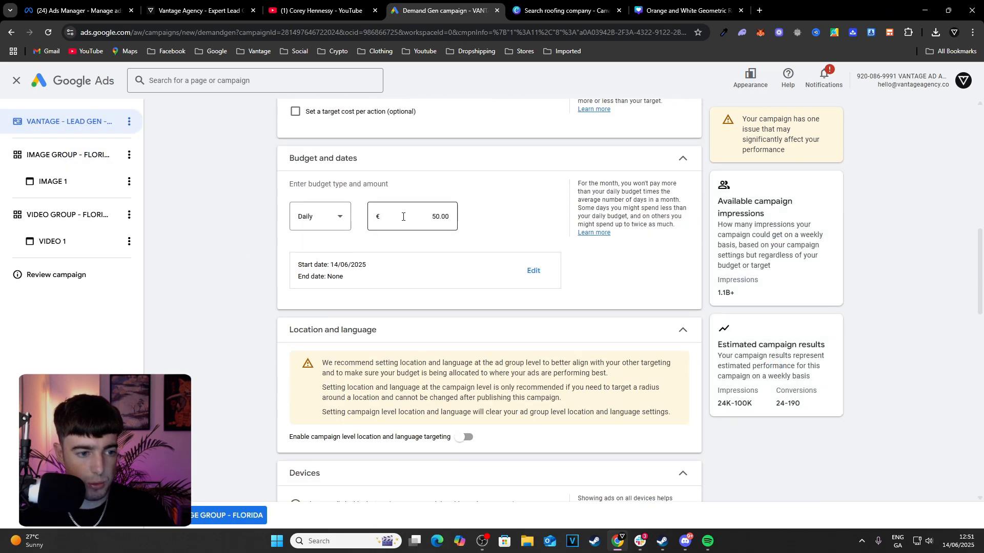
Delete the IMAGE GROUP - FLORIDA ad group from the campaign.
{"action": "scroll", "coordinate": [357, 285], "scroll_direction": "up", "scroll_amount": 5}
{"action": "scroll", "coordinate": [357, 286], "scroll_direction": "up", "scroll_amount": 5}
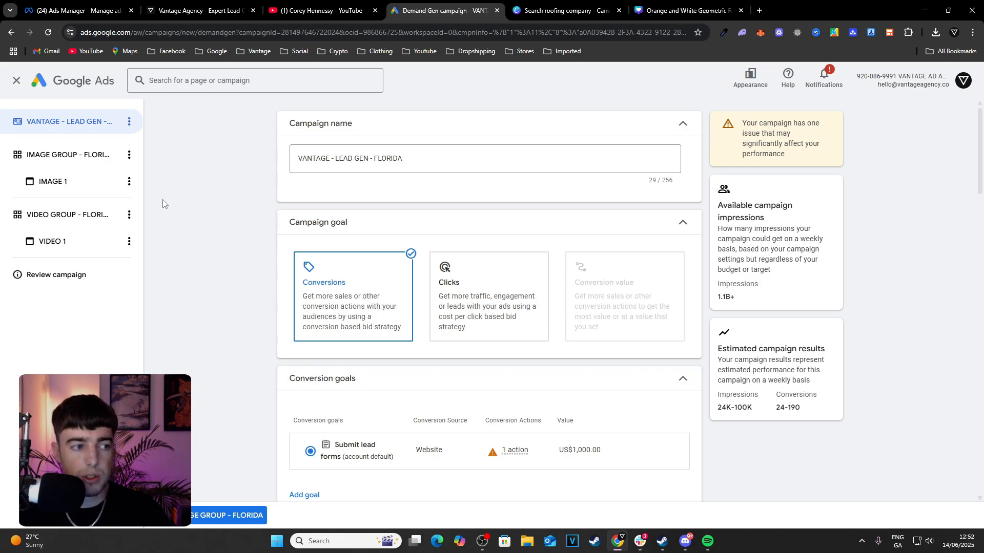
{"action": "left_click", "coordinate": [130, 155]}
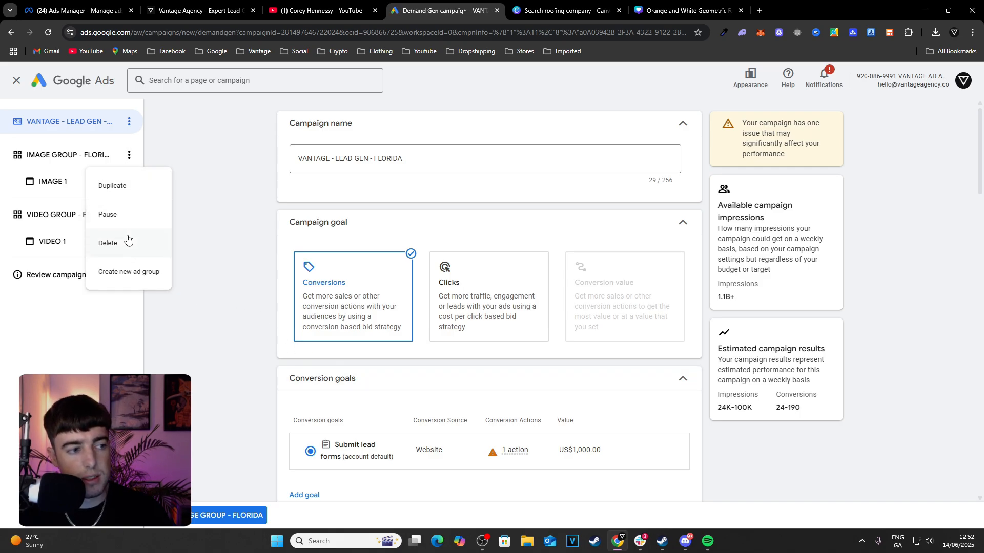
{"action": "left_click", "coordinate": [108, 242]}
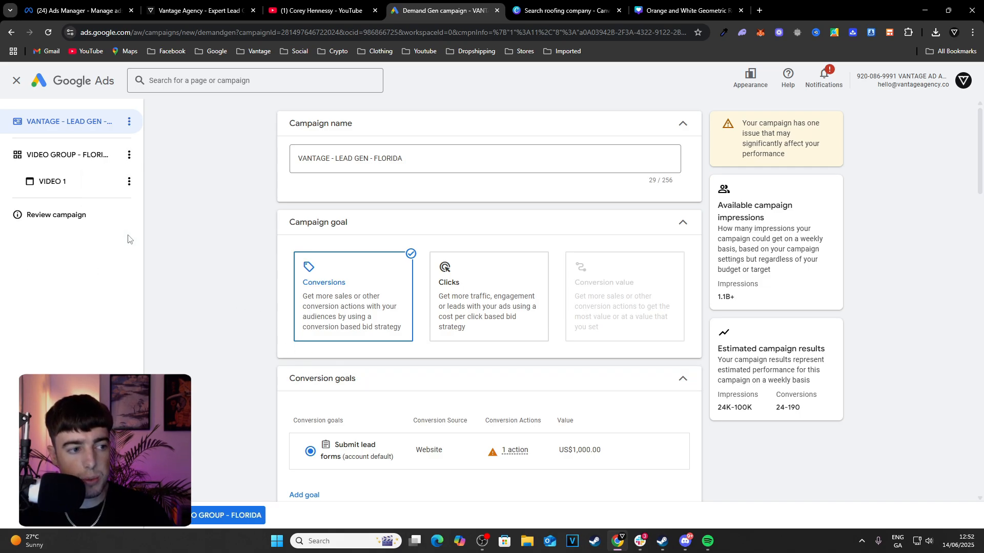
Restrict the video ad group to chosen channels, keeping all YouTube placements and excluding Discover, Google Mail and Google Display Network.
{"action": "left_click", "coordinate": [76, 158]}
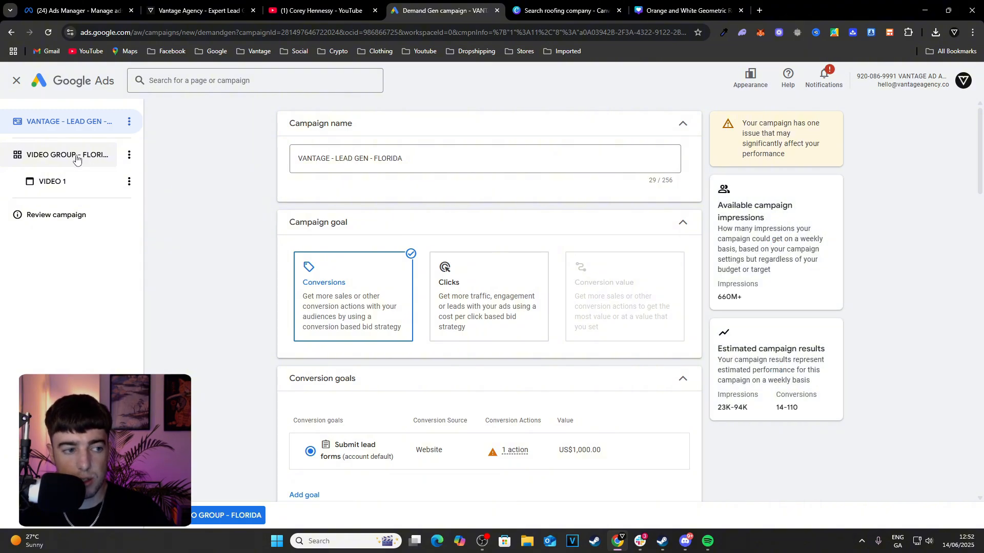
{"action": "scroll", "coordinate": [237, 227], "scroll_direction": "down", "scroll_amount": 1}
{"action": "scroll", "coordinate": [237, 227], "scroll_direction": "down", "scroll_amount": 6}
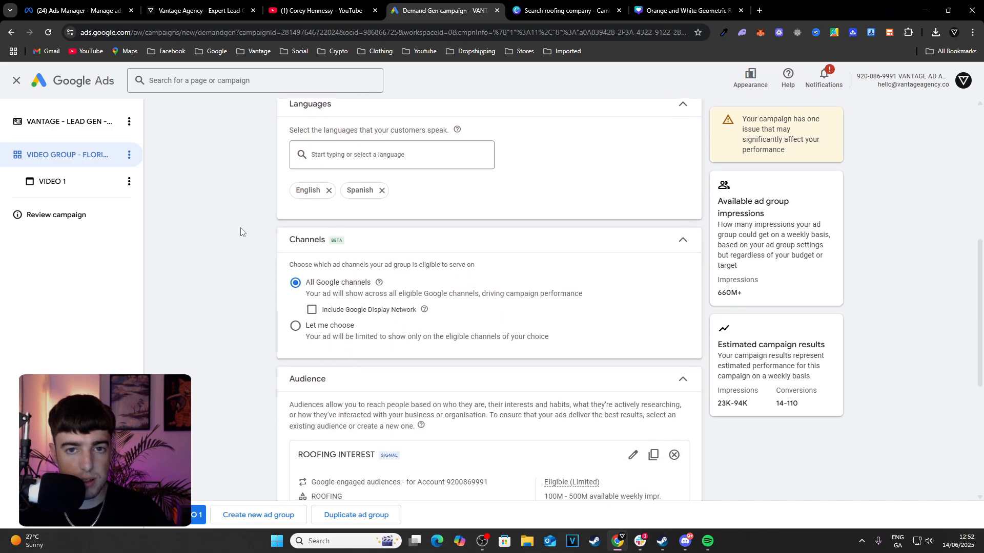
{"action": "left_click", "coordinate": [296, 328]}
{"action": "scroll", "coordinate": [298, 336], "scroll_direction": "down", "scroll_amount": 2}
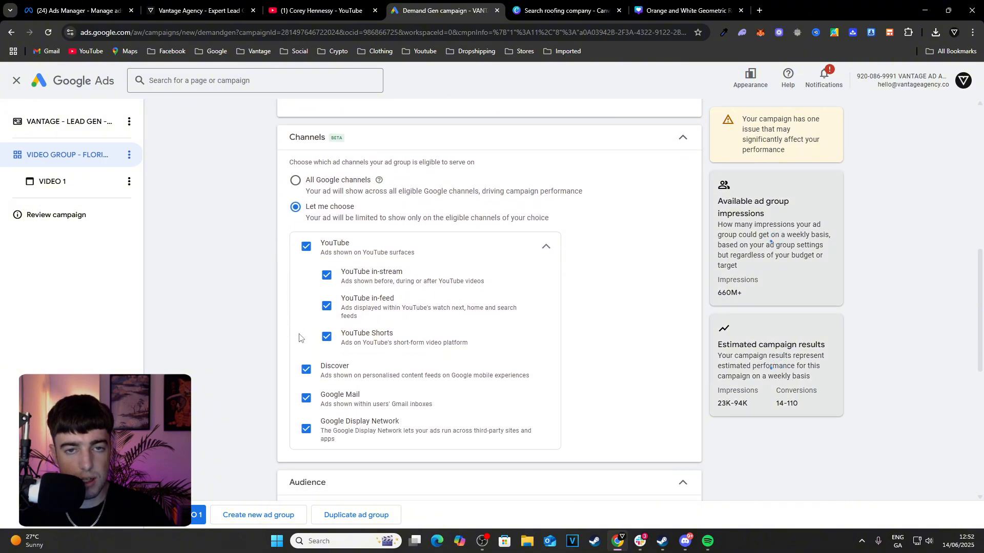
{"action": "left_click", "coordinate": [306, 369]}
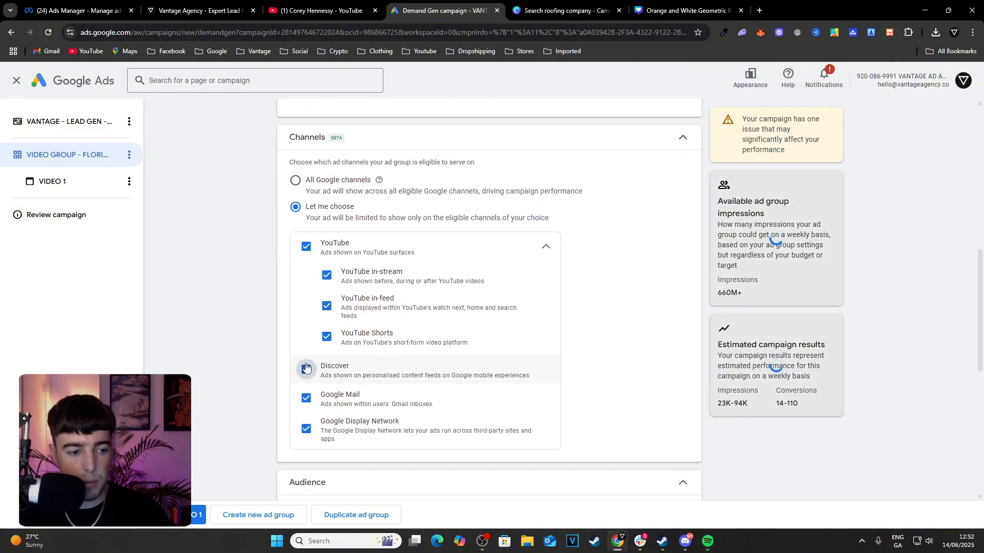
{"action": "left_click", "coordinate": [307, 398]}
{"action": "left_click", "coordinate": [306, 429]}
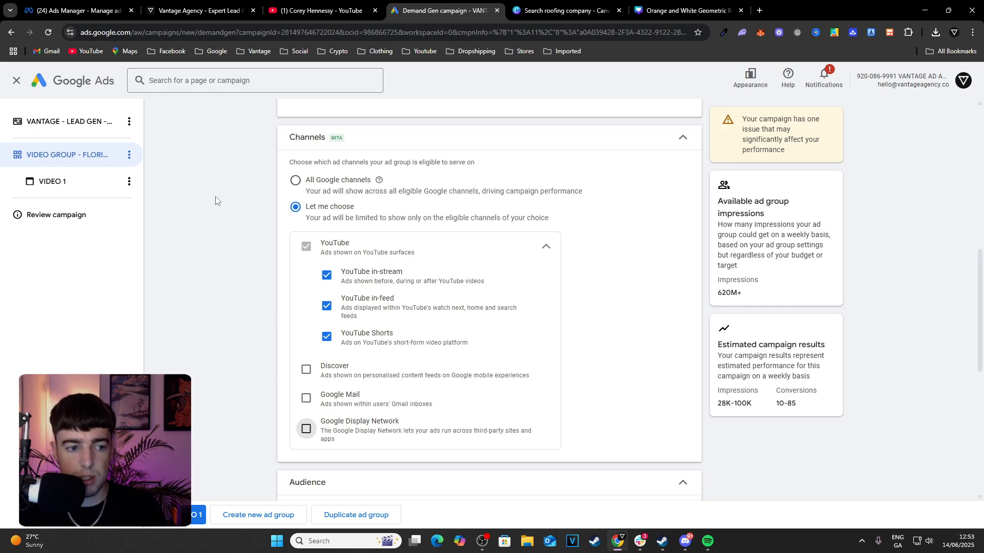
Compare VIDEO 1's mobile previews for the YouTube in-stream, Home feed and Shorts placements.
{"action": "scroll", "coordinate": [398, 295], "scroll_direction": "down", "scroll_amount": 6}
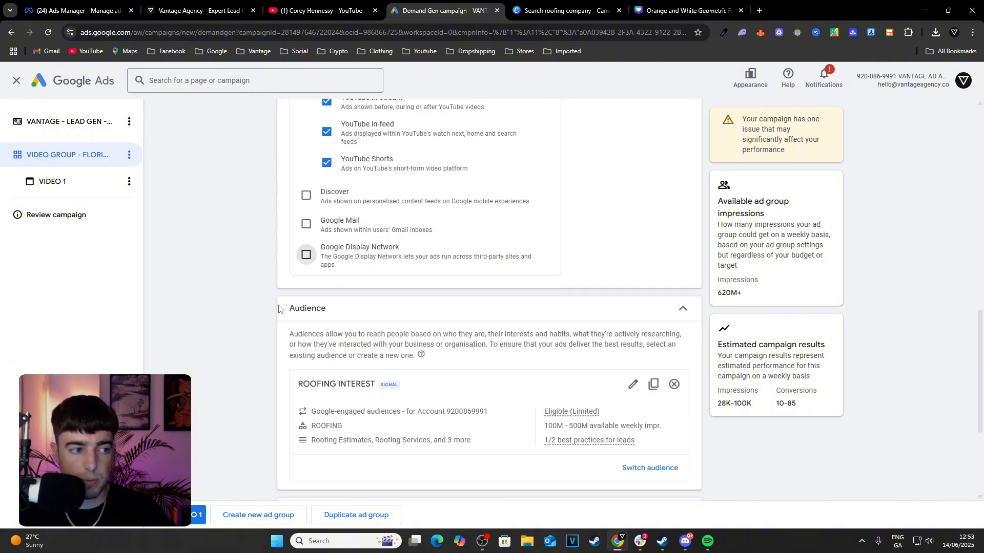
{"action": "scroll", "coordinate": [258, 245], "scroll_direction": "down", "scroll_amount": 2}
{"action": "left_click", "coordinate": [56, 182]}
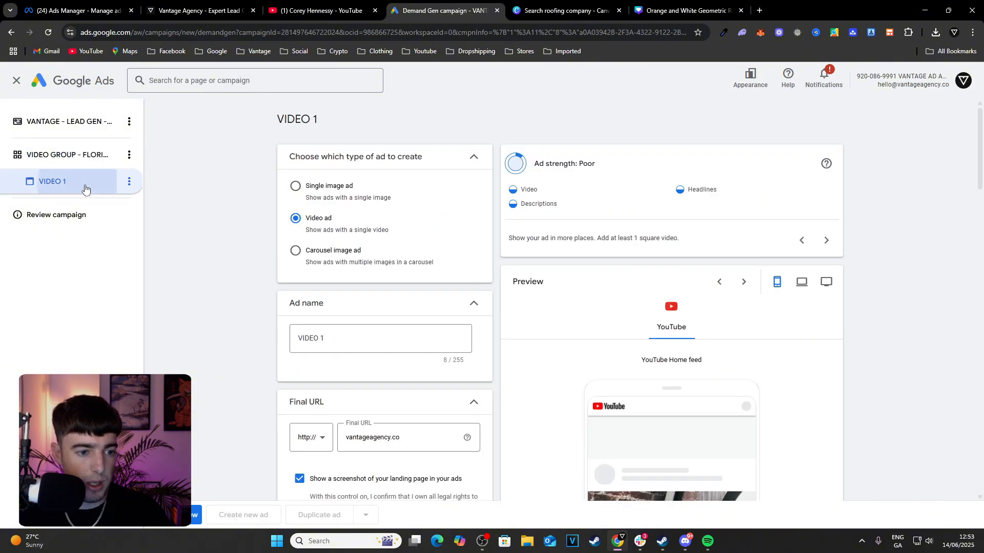
{"action": "left_click", "coordinate": [744, 283]}
{"action": "scroll", "coordinate": [659, 344], "scroll_direction": "down", "scroll_amount": 2}
{"action": "scroll", "coordinate": [740, 261], "scroll_direction": "down", "scroll_amount": 1}
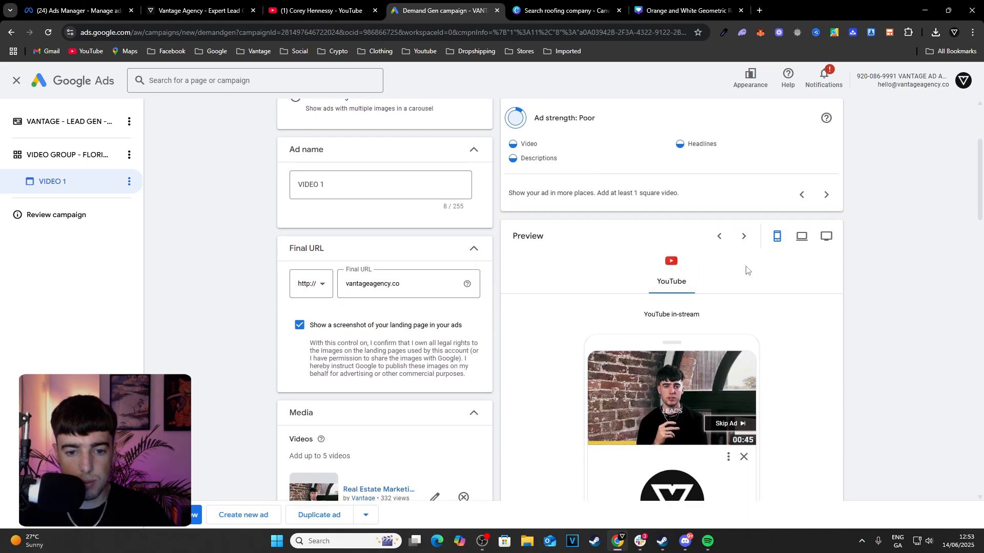
{"action": "left_click", "coordinate": [730, 244]}
{"action": "scroll", "coordinate": [744, 309], "scroll_direction": "down", "scroll_amount": 2}
{"action": "scroll", "coordinate": [746, 391], "scroll_direction": "down", "scroll_amount": 2}
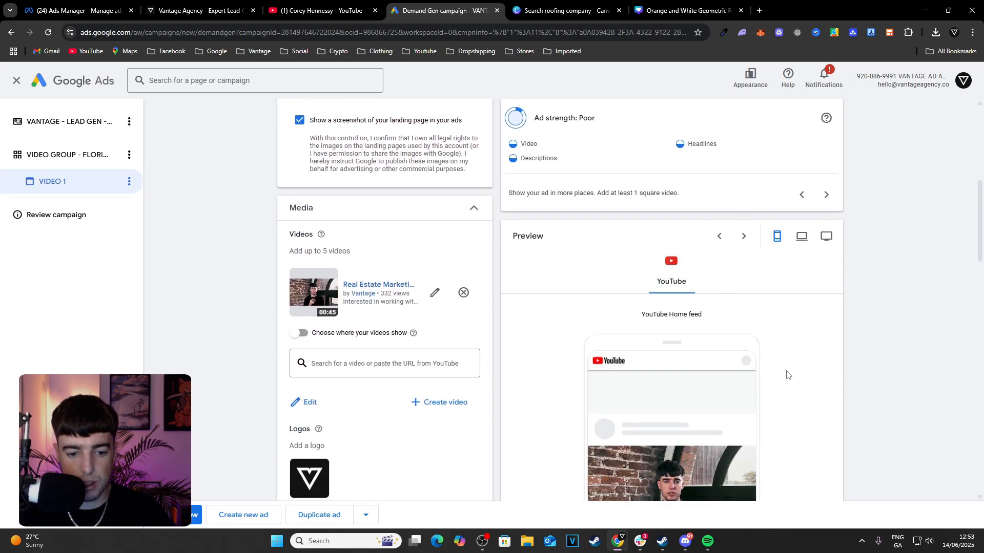
{"action": "scroll", "coordinate": [703, 422], "scroll_direction": "down", "scroll_amount": 3}
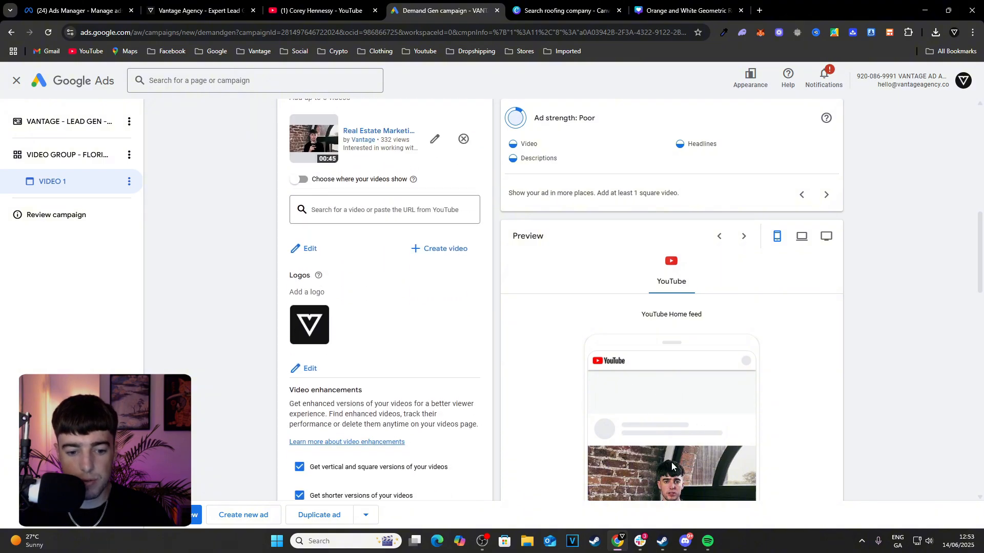
{"action": "scroll", "coordinate": [711, 405], "scroll_direction": "up", "scroll_amount": 5}
{"action": "left_click", "coordinate": [743, 236]}
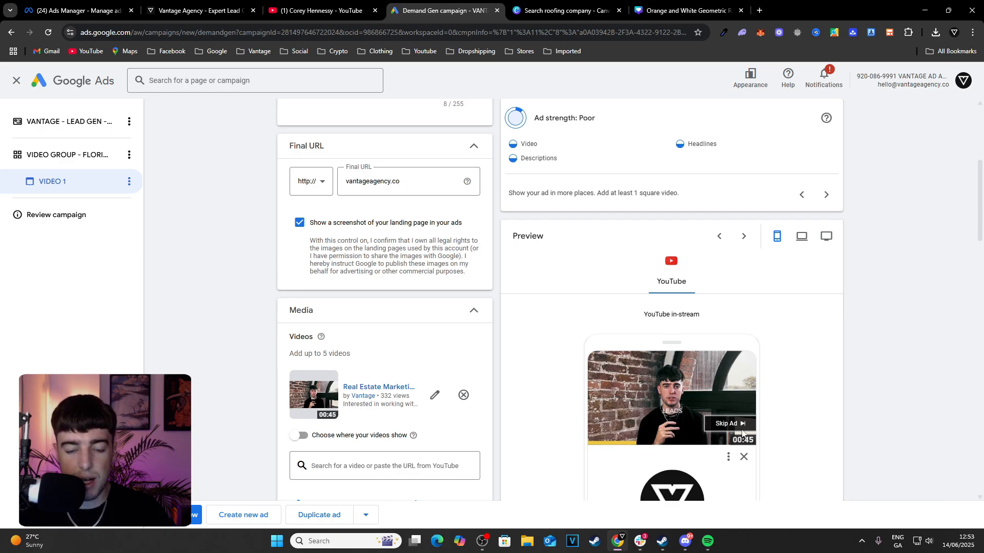
{"action": "left_click", "coordinate": [743, 236]}
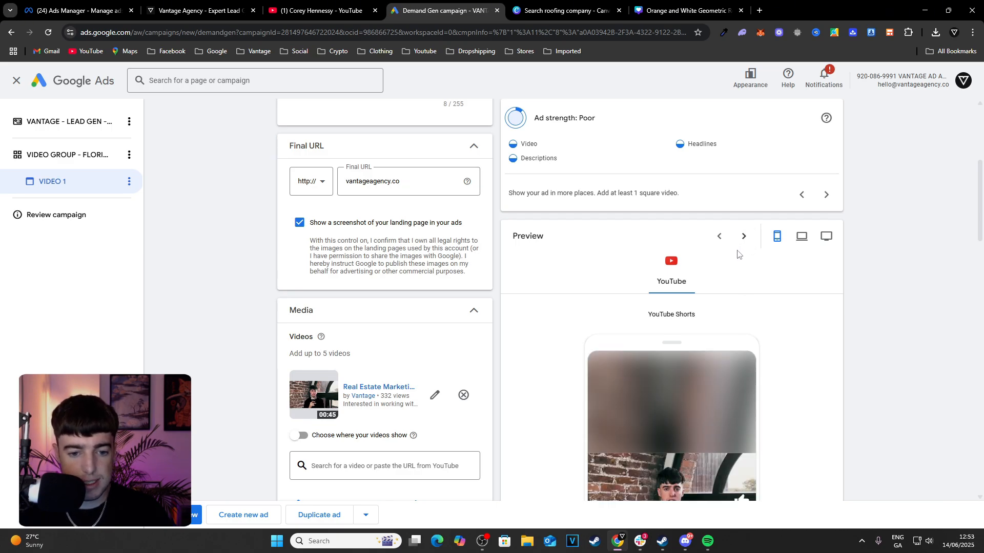
Inspect the full YouTube Shorts preview of VIDEO 1 and open the campaign review.
{"action": "scroll", "coordinate": [739, 413], "scroll_direction": "down", "scroll_amount": 7}
{"action": "scroll", "coordinate": [876, 426], "scroll_direction": "down", "scroll_amount": 10}
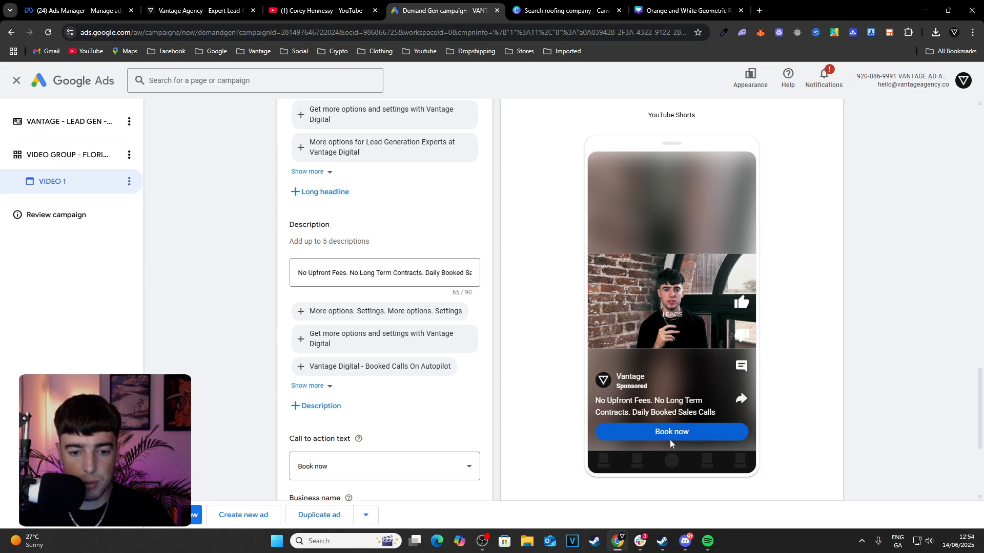
{"action": "scroll", "coordinate": [718, 386], "scroll_direction": "up", "scroll_amount": 1}
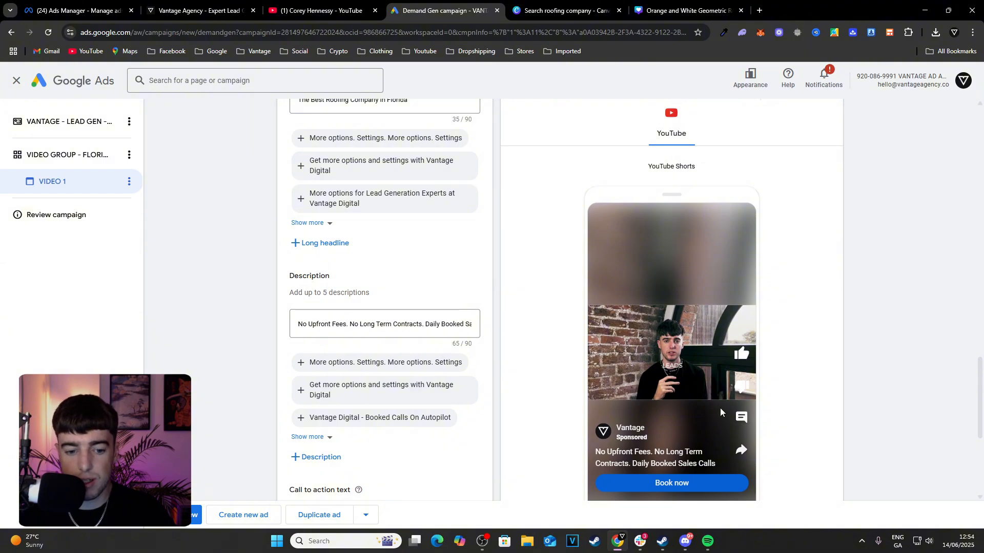
{"action": "scroll", "coordinate": [721, 408], "scroll_direction": "up", "scroll_amount": 12}
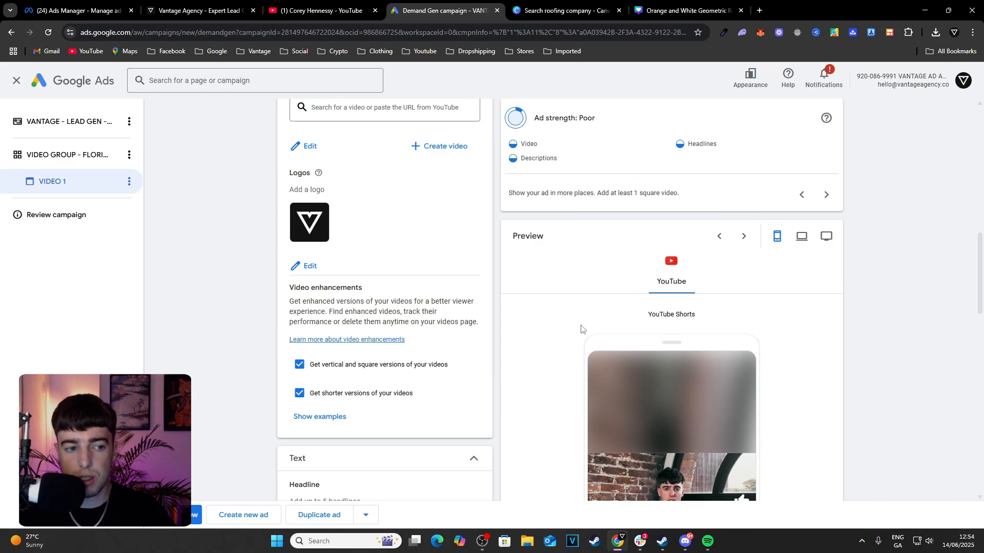
{"action": "scroll", "coordinate": [549, 323], "scroll_direction": "up", "scroll_amount": 9}
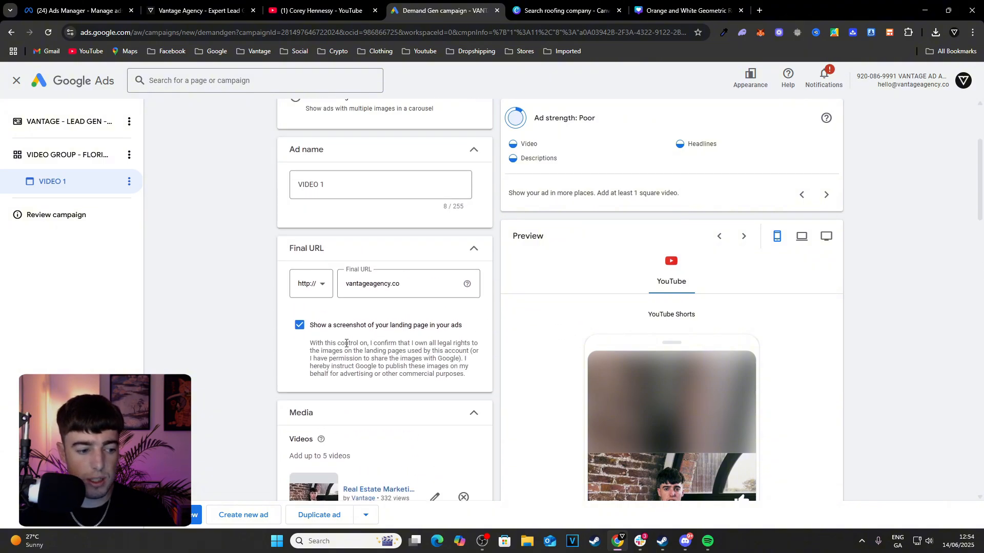
{"action": "left_click", "coordinate": [194, 519]}
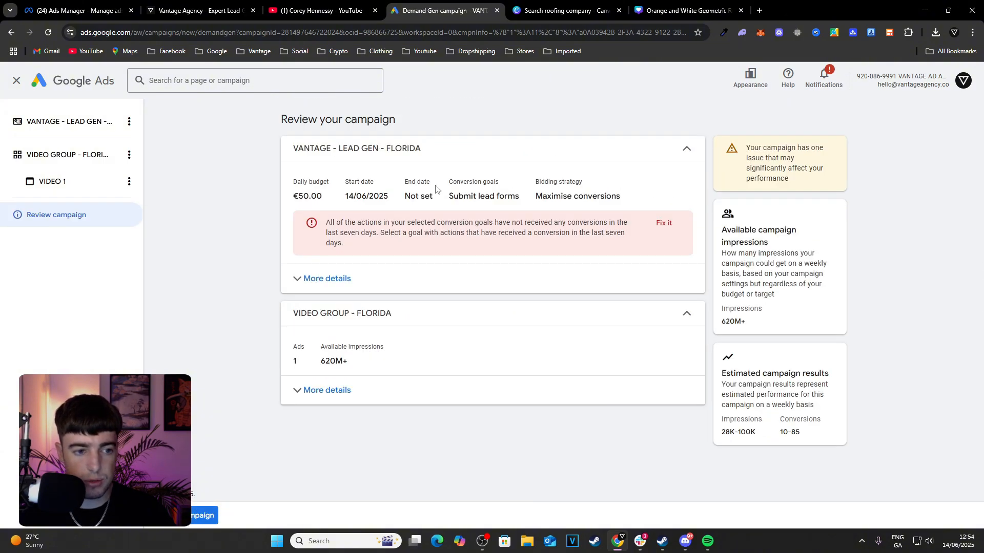